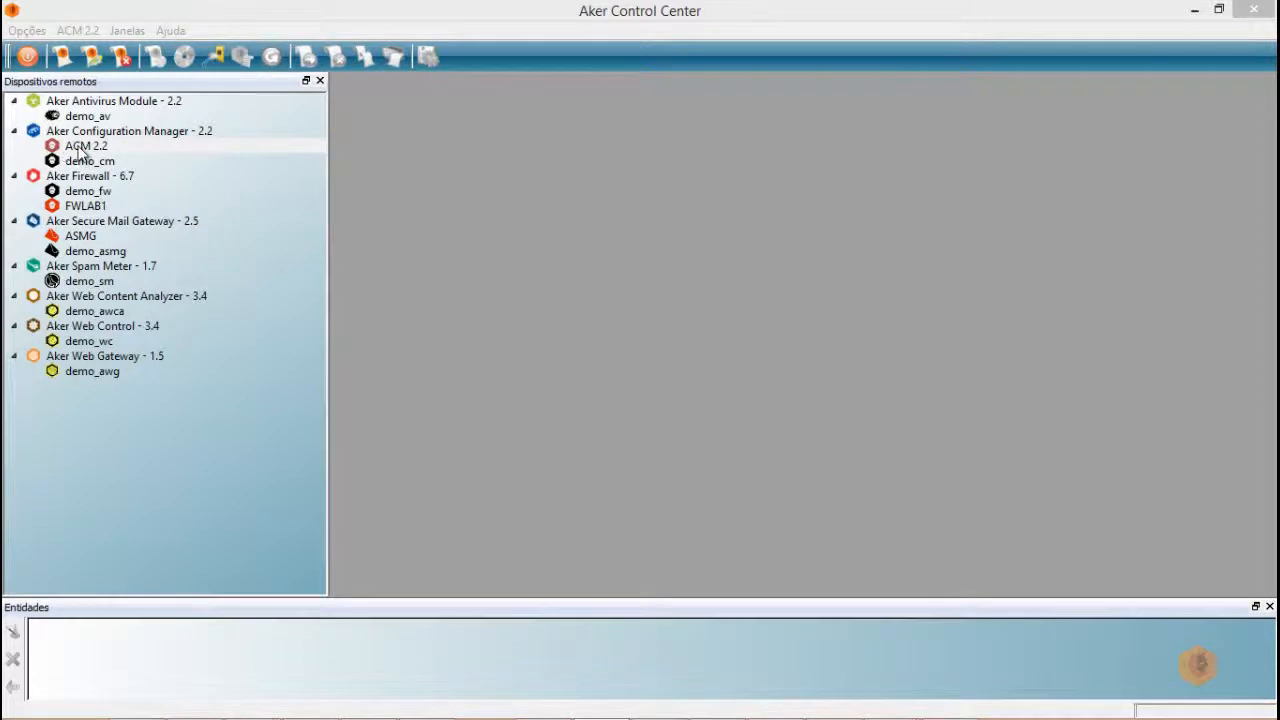
- Connect to ACM 2.2, acknowledge the licence expiry warning, and expand its Configurações branch
double_click(56, 148)
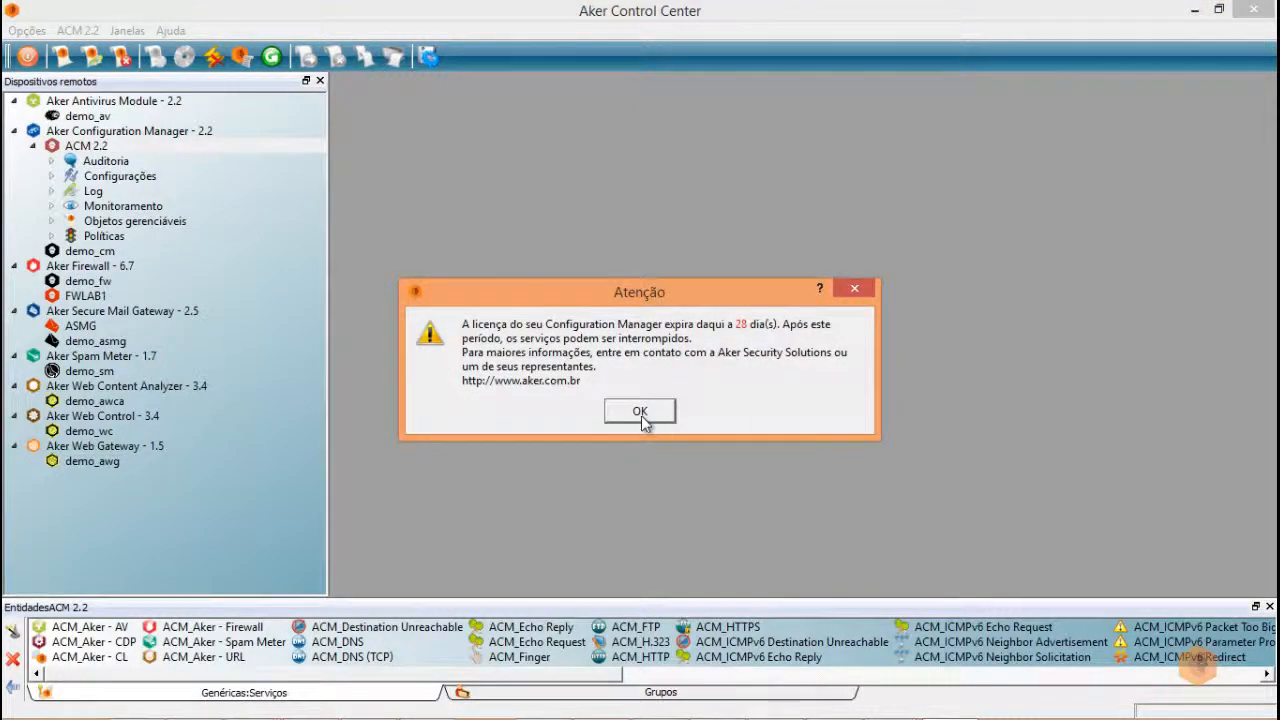
left_click(641, 414)
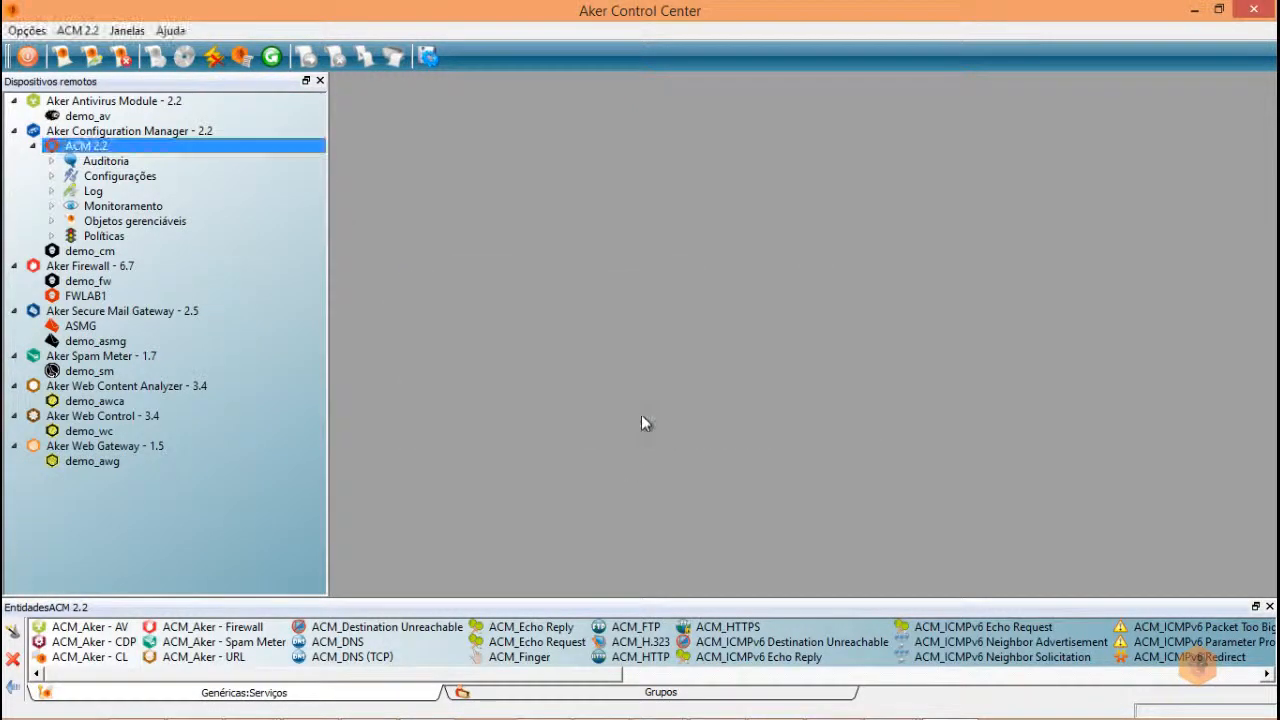
double_click(95, 179)
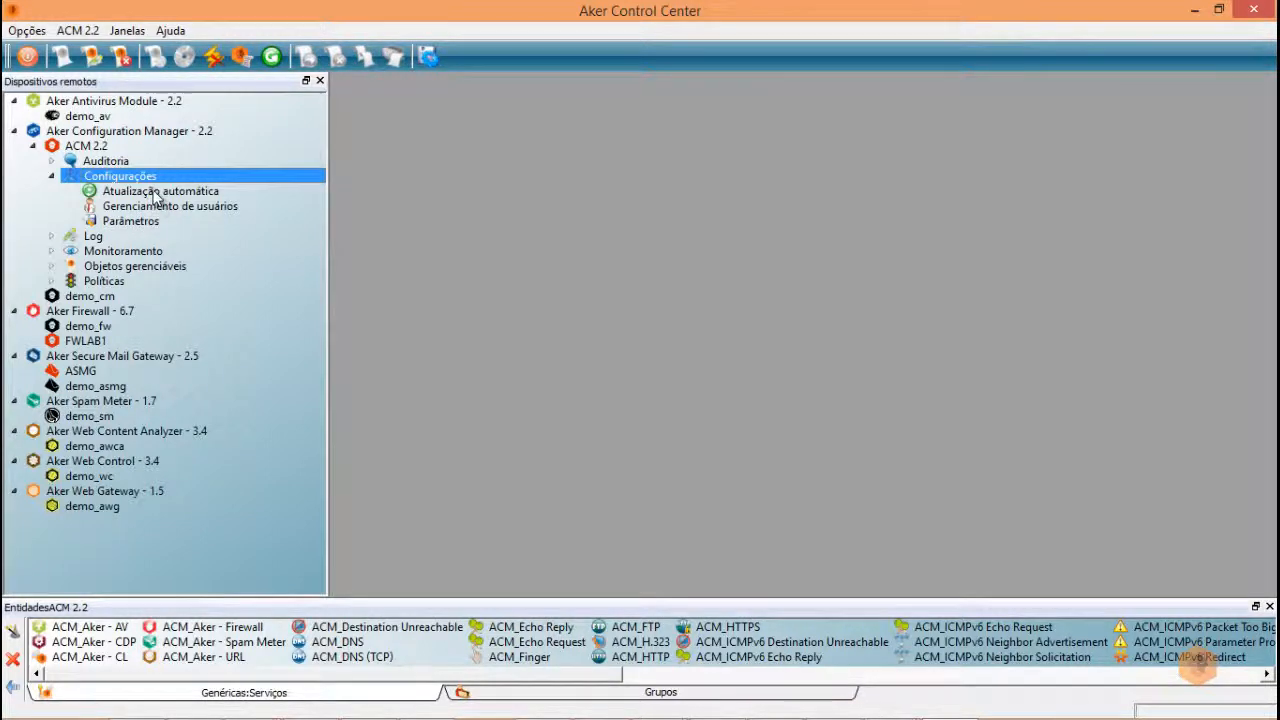
double_click(155, 193)
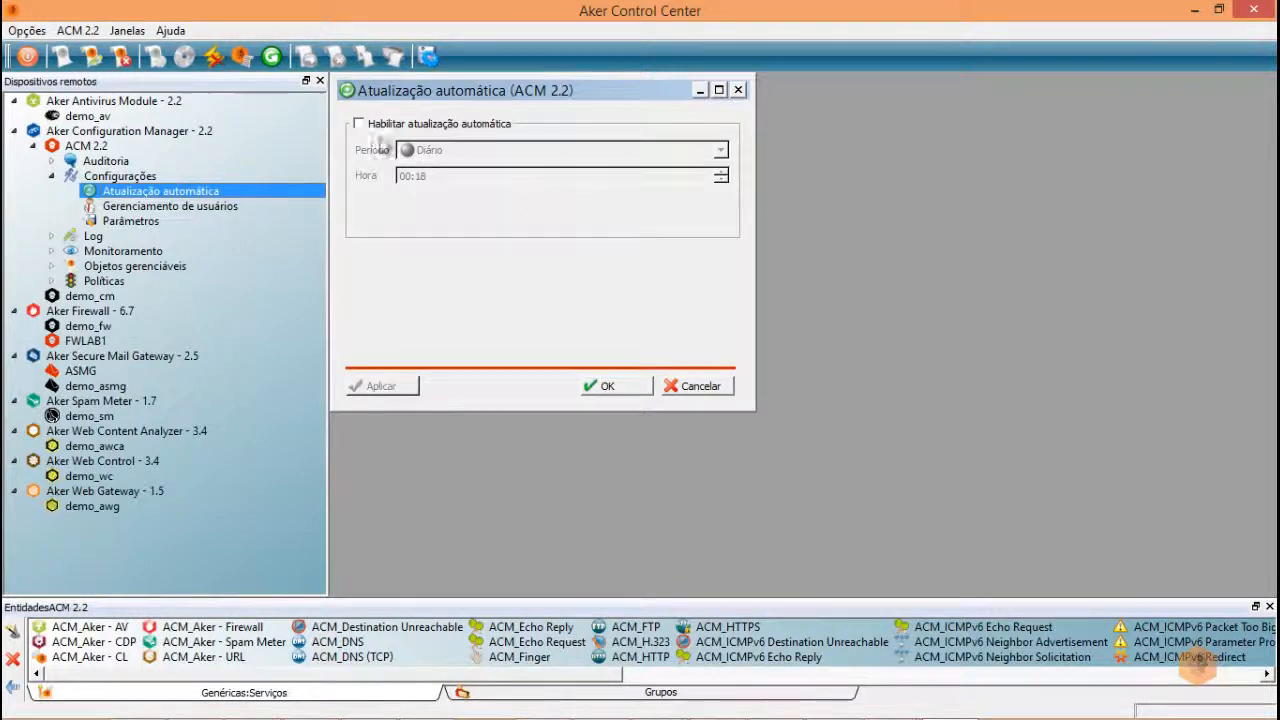
left_click(359, 124)
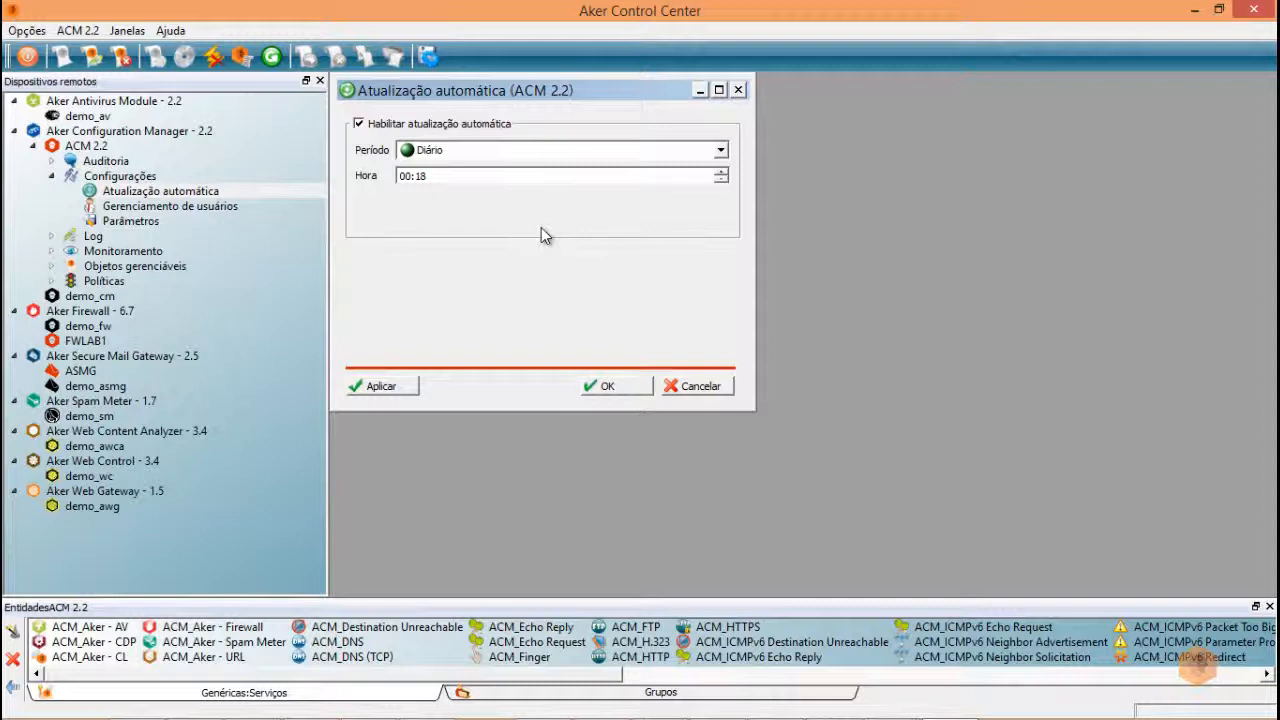
left_click(462, 153)
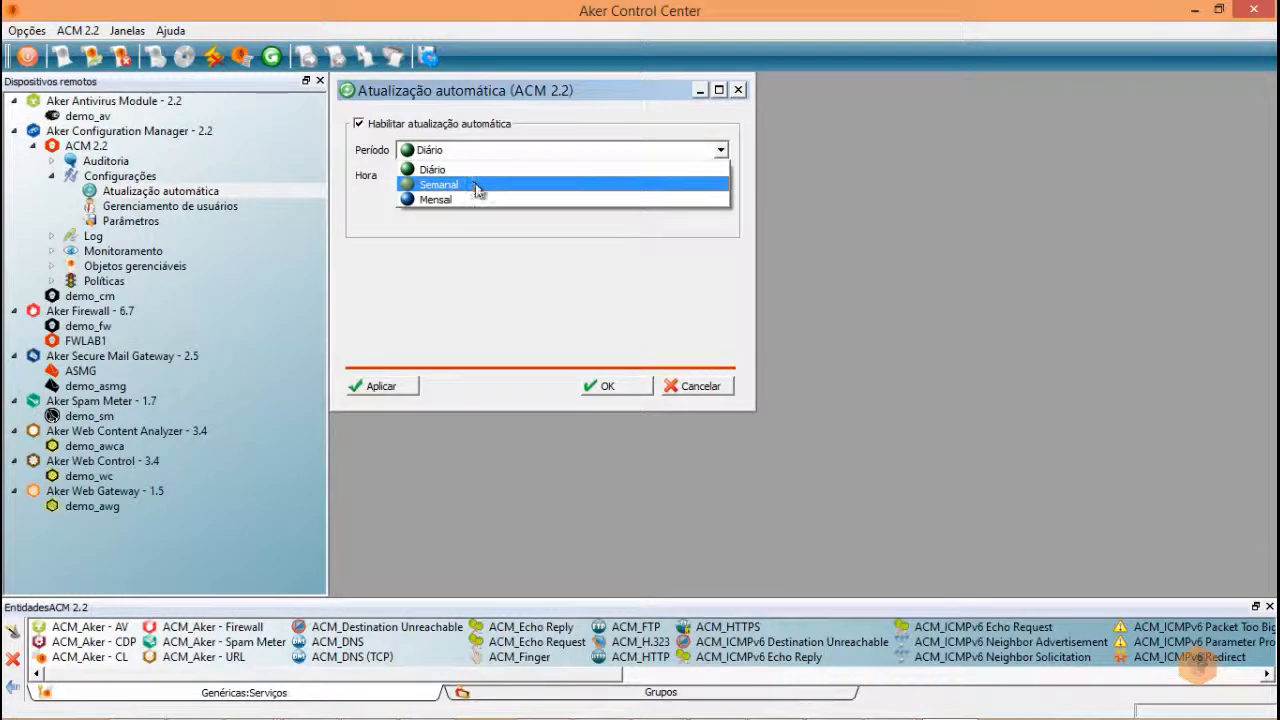
left_click(477, 222)
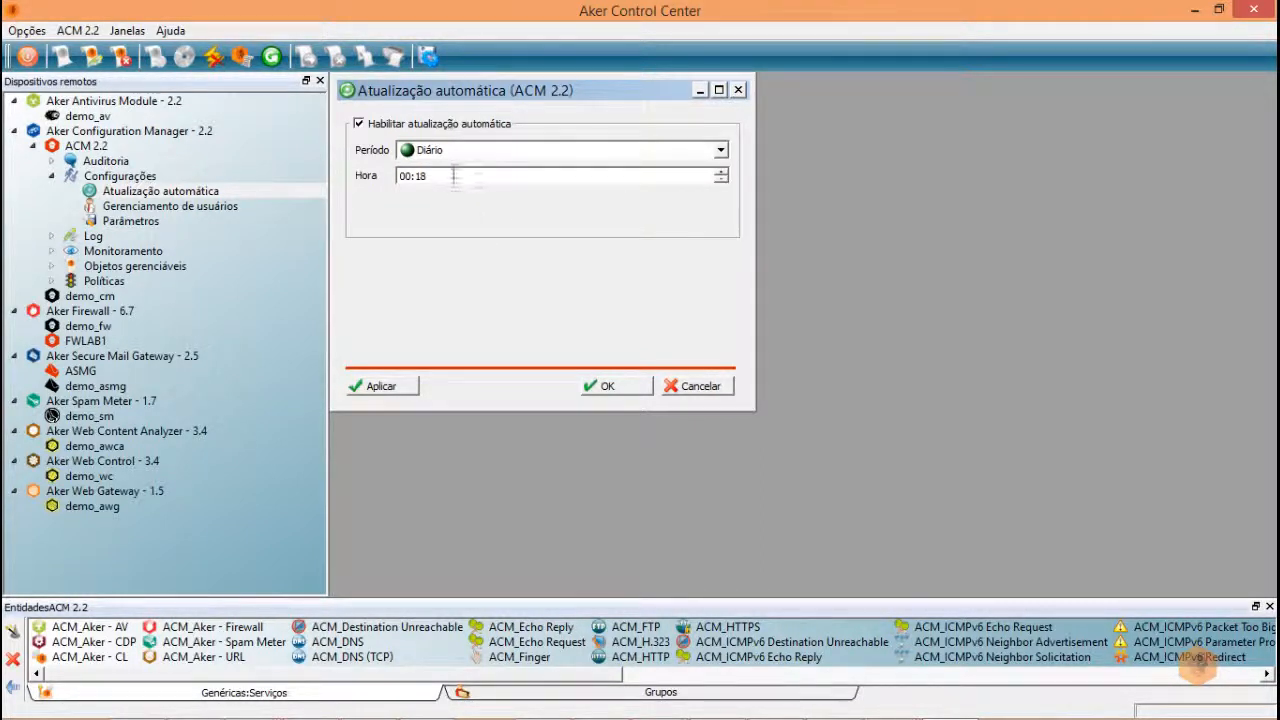
left_click(470, 155)
left_click(471, 164)
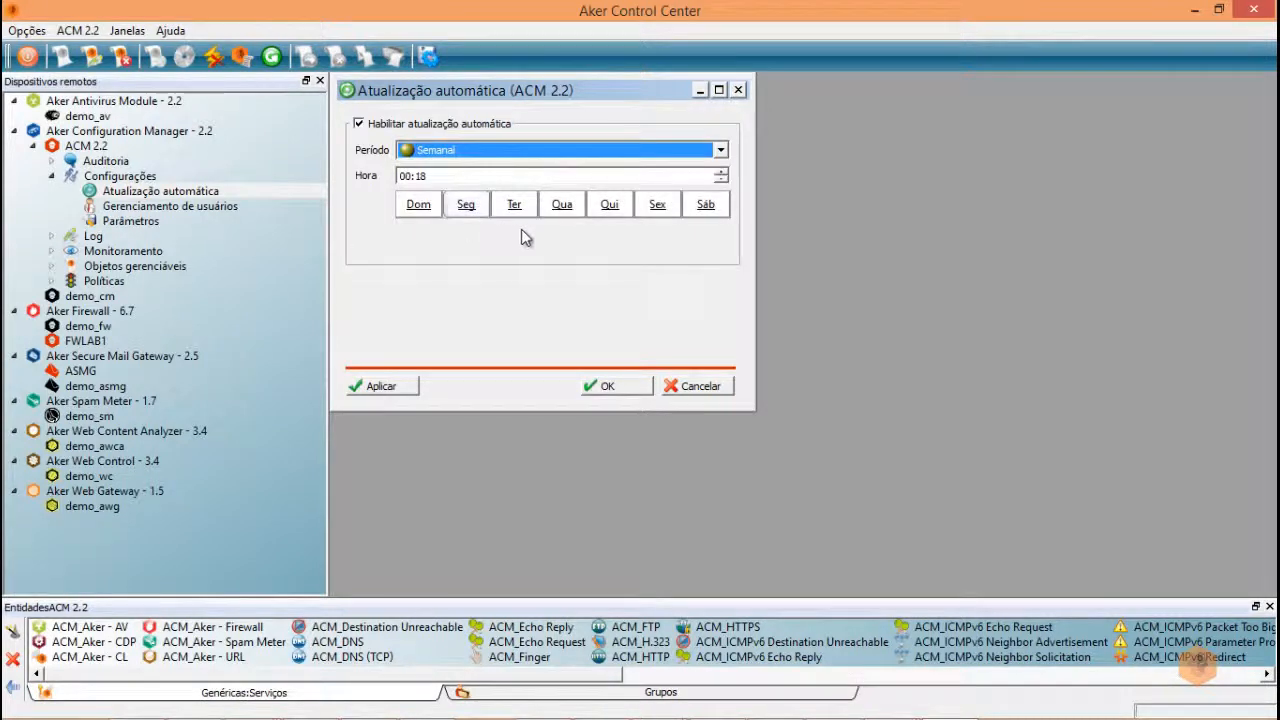
left_click(479, 154)
left_click(465, 199)
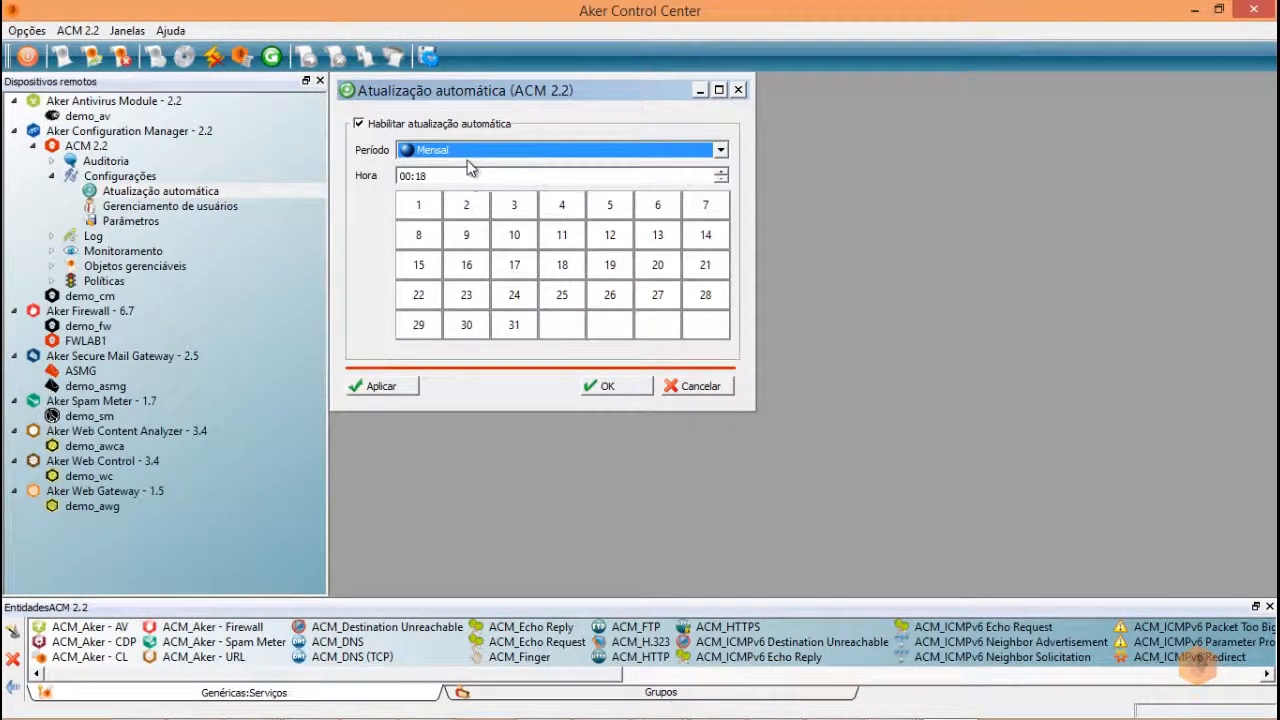
left_click(358, 124)
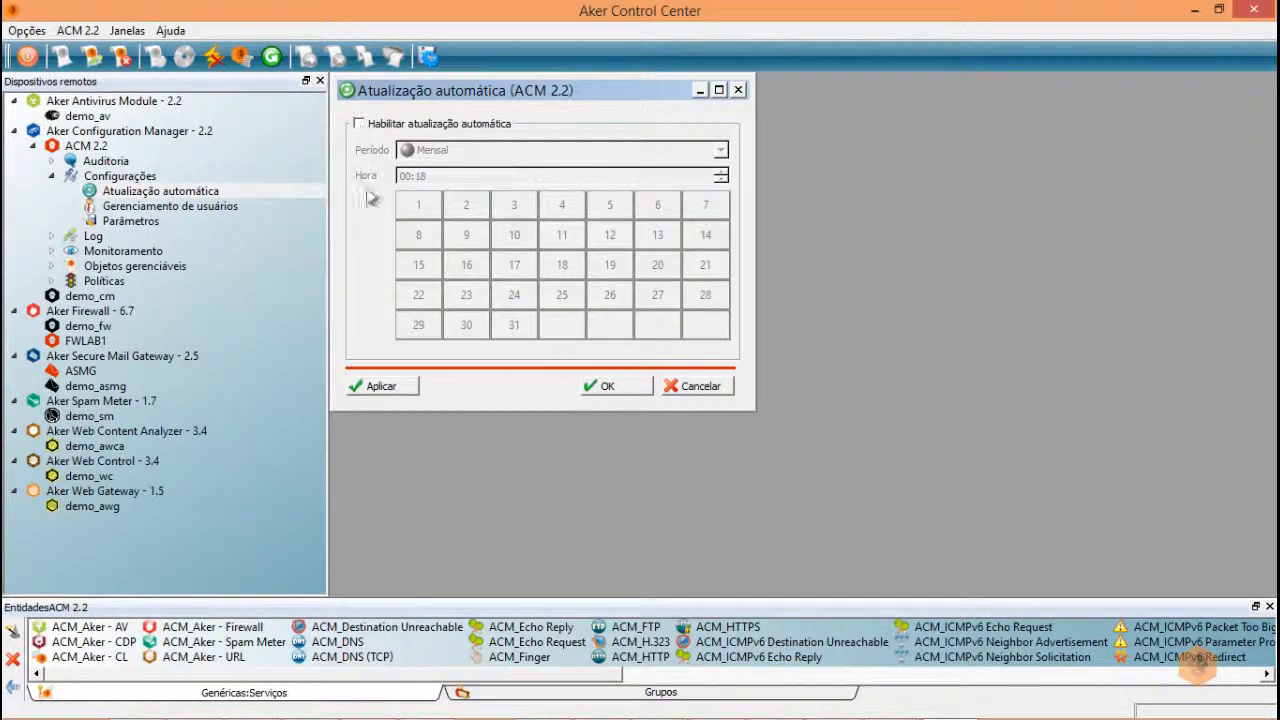
left_click(397, 390)
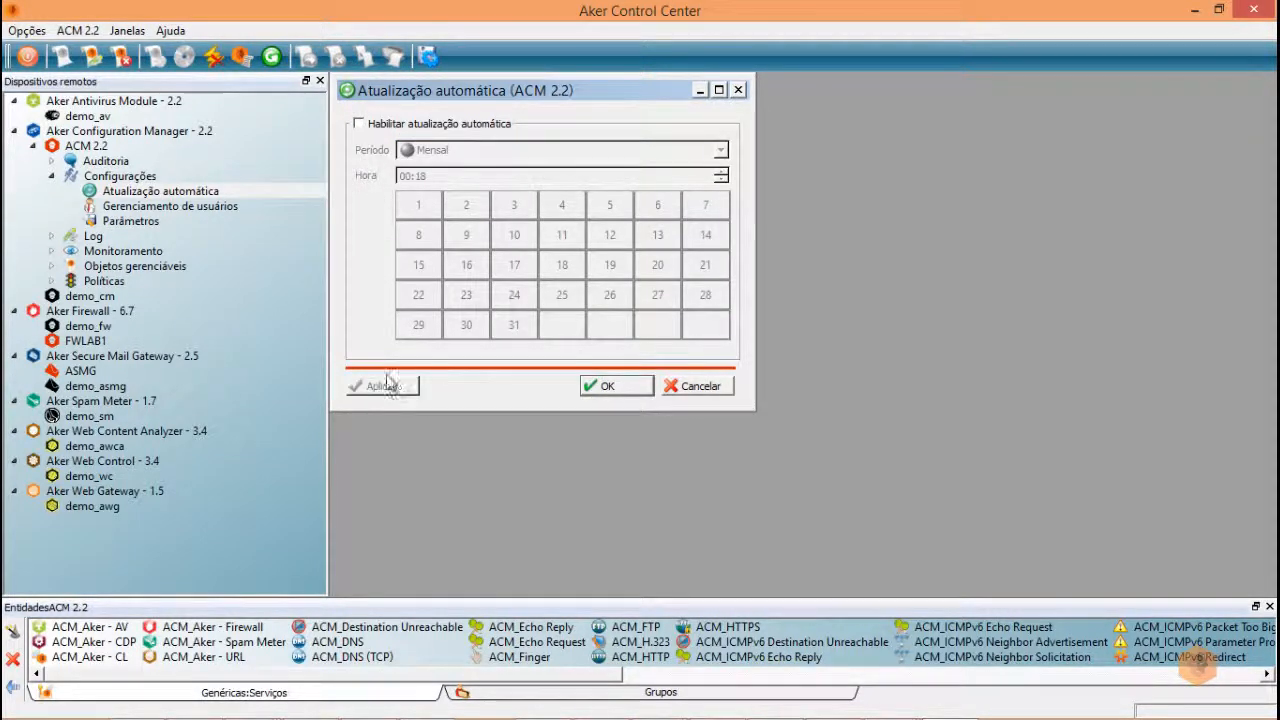
left_click(606, 388)
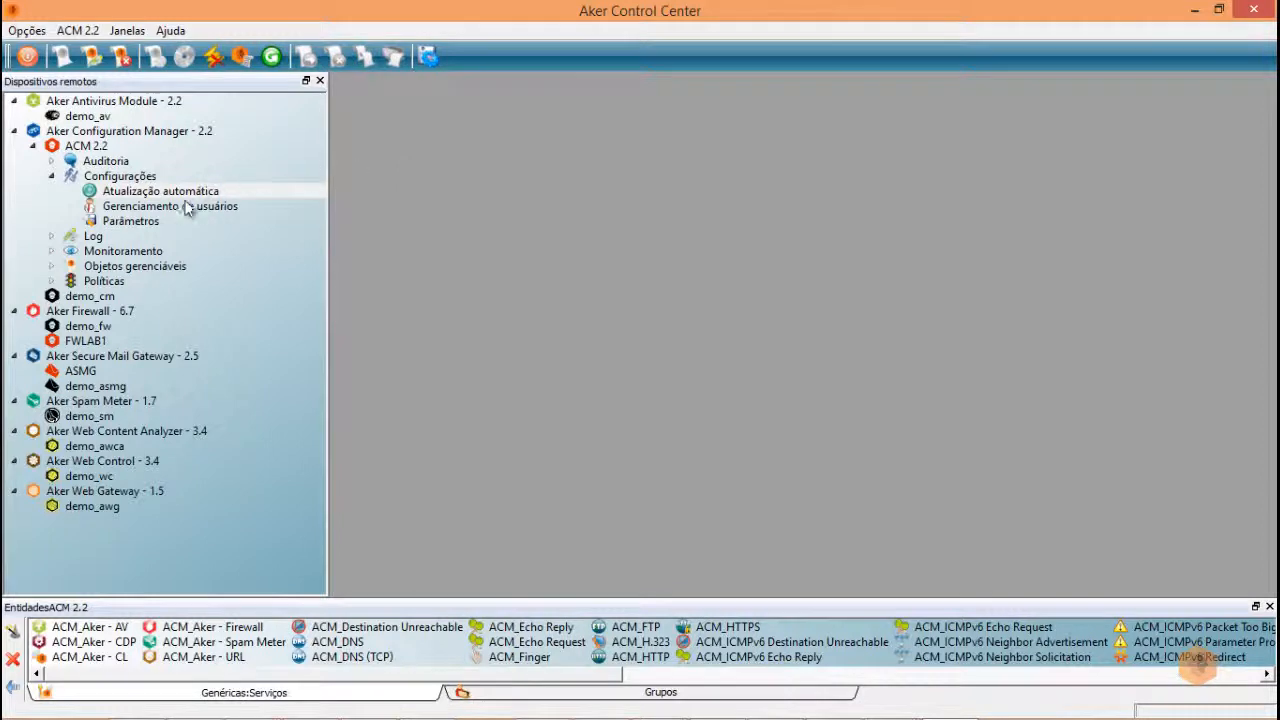
double_click(152, 208)
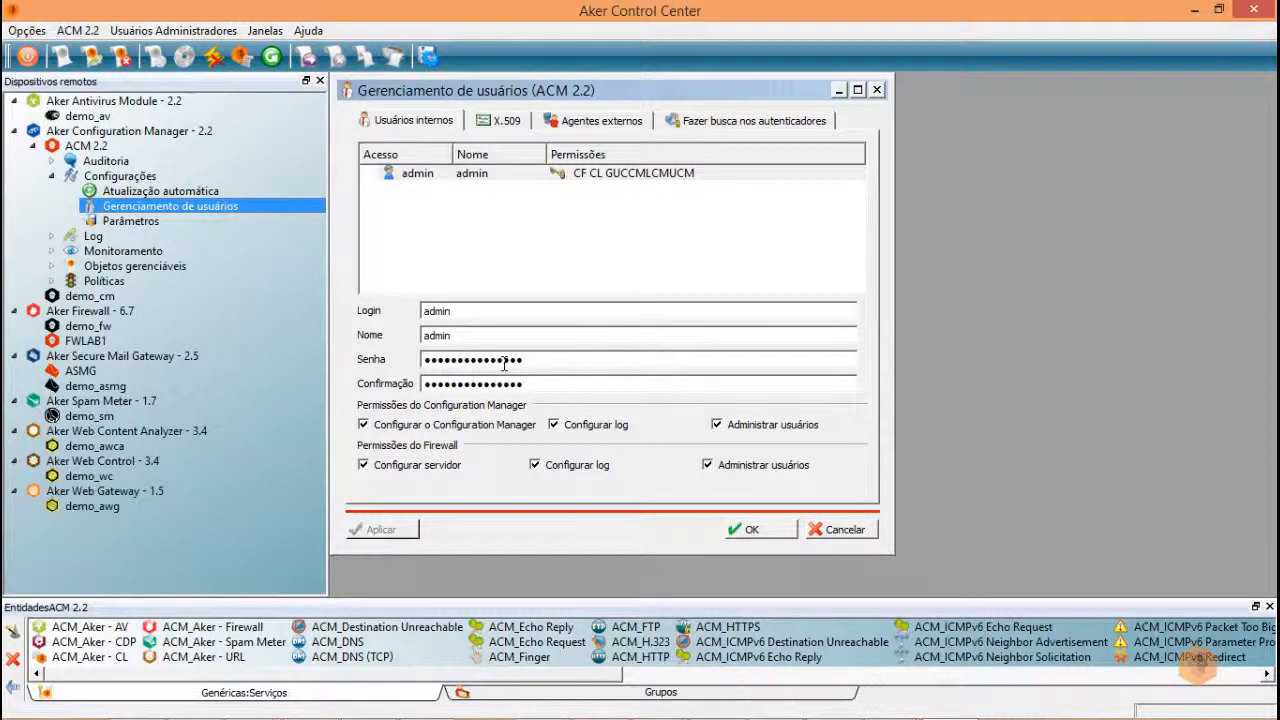
- Enable X.509 certificate authentication, then move to the Agentes externos settings
left_click(508, 121)
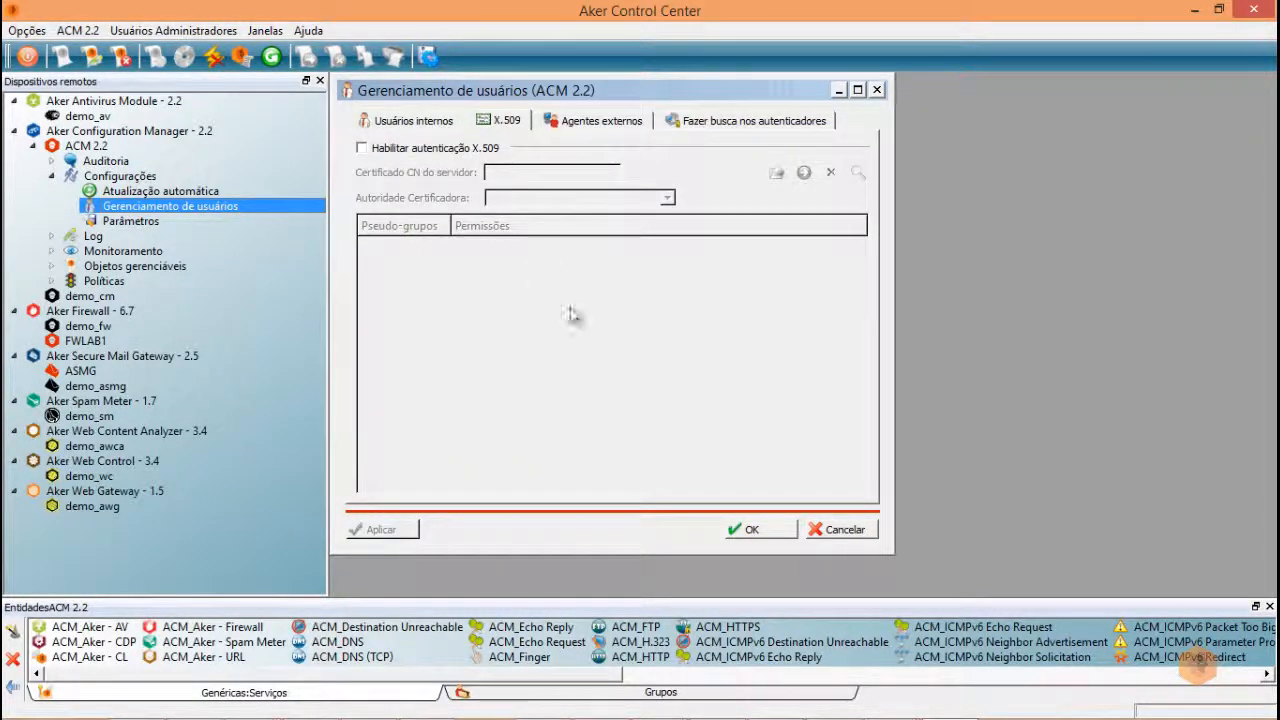
left_click(362, 148)
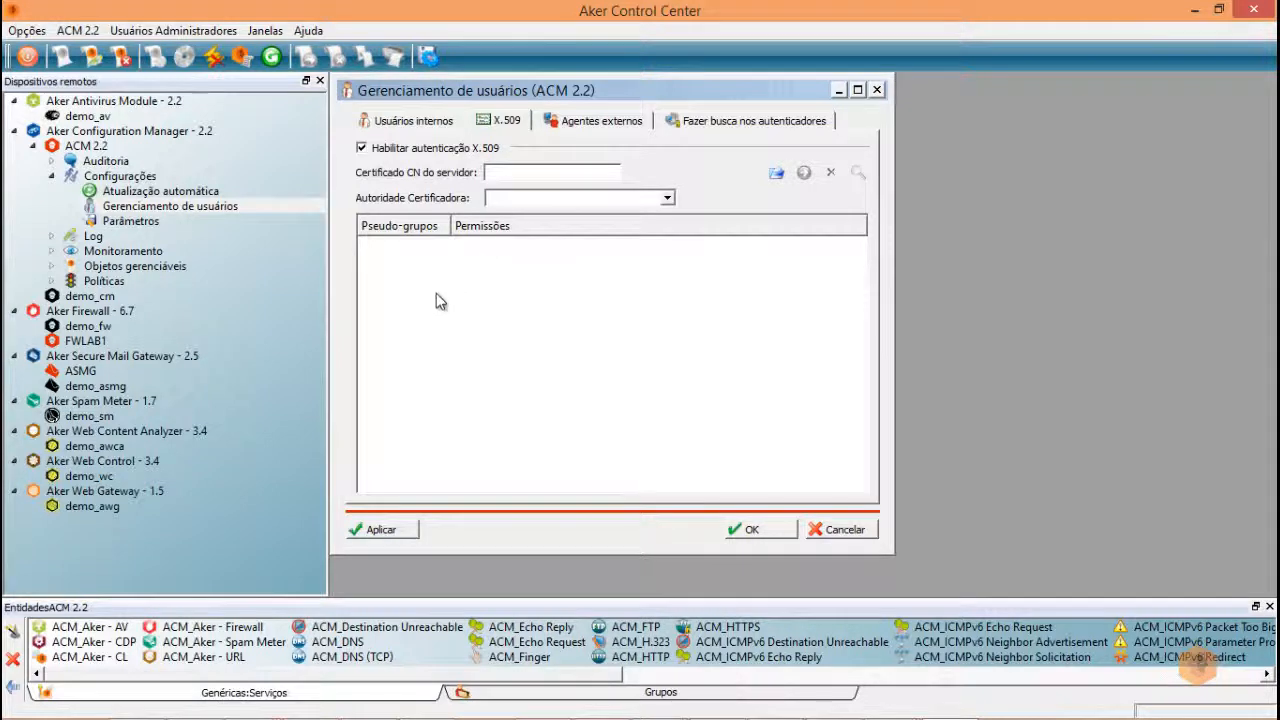
left_click(594, 124)
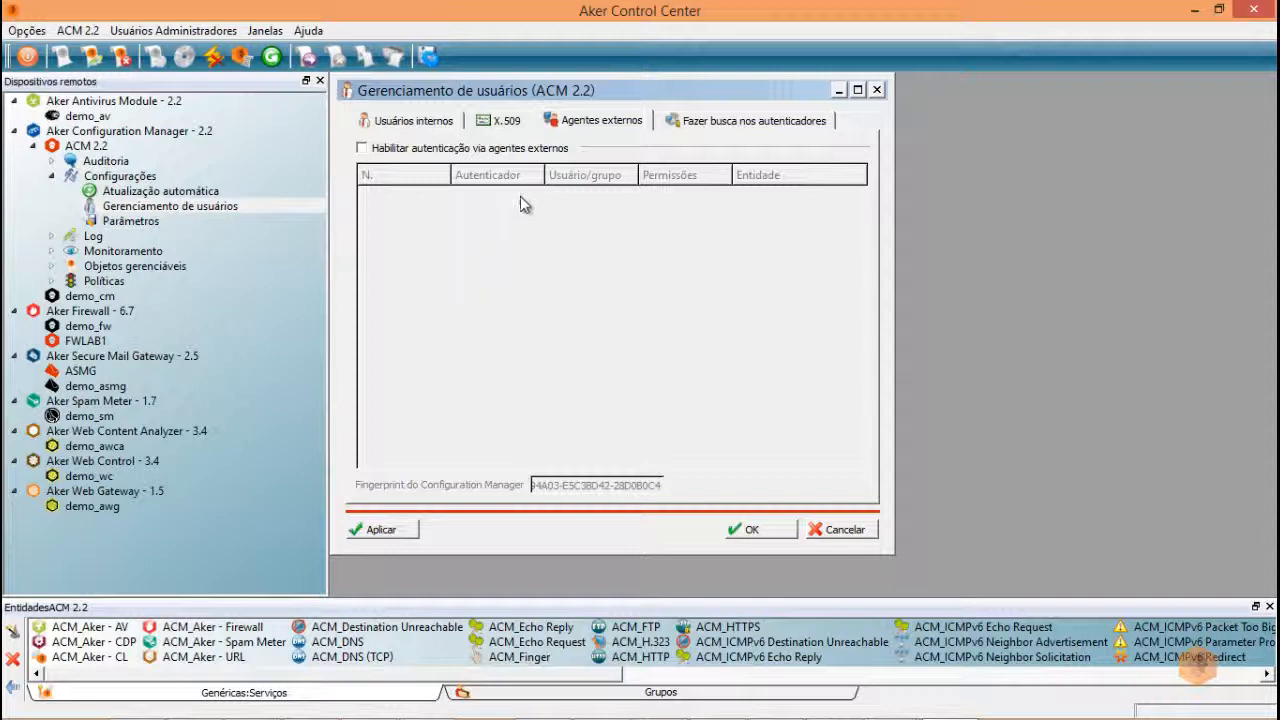
- Leave external-agent authentication off, select ACM 2.2, and browse the Agentes externos entity types
left_click(362, 148)
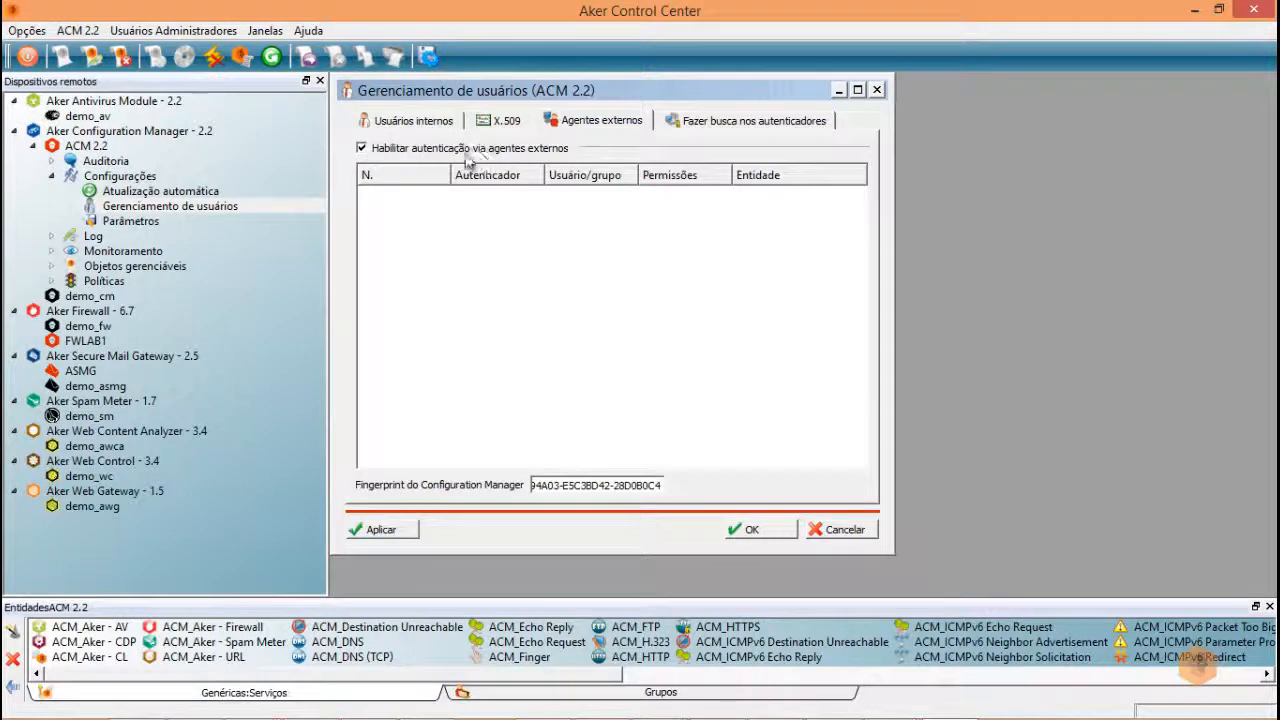
left_click(363, 149)
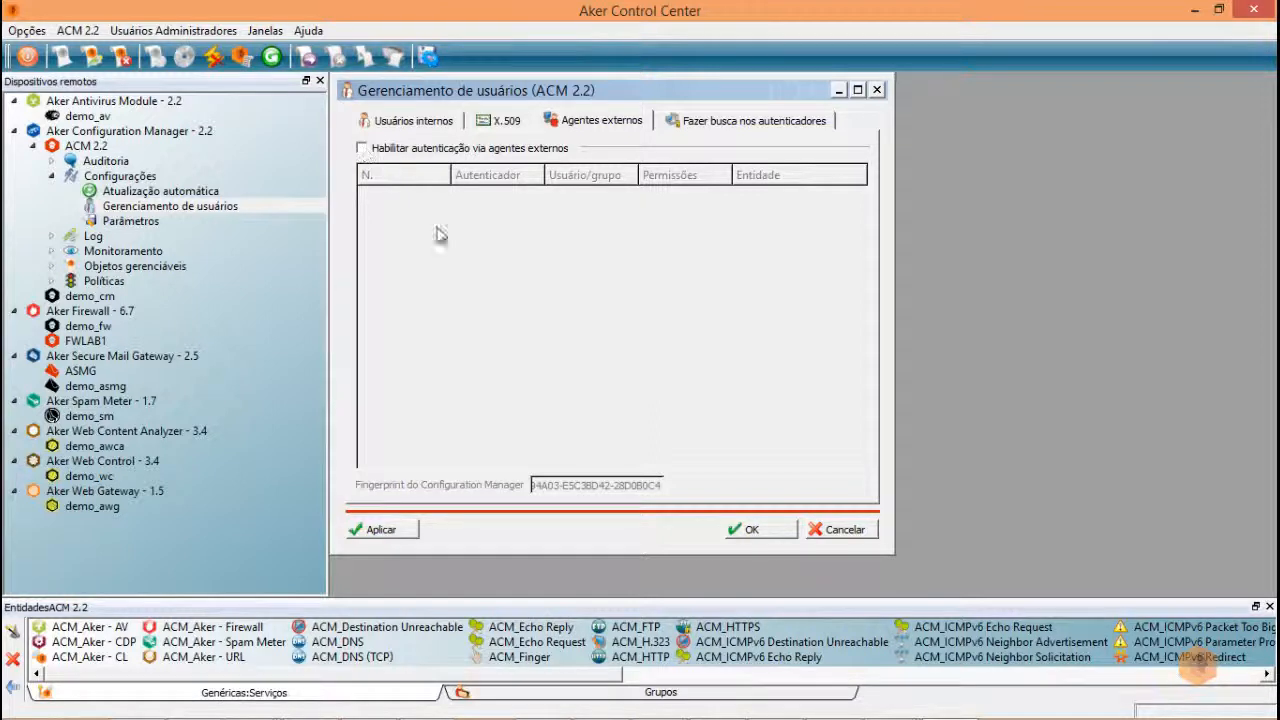
left_click(647, 697)
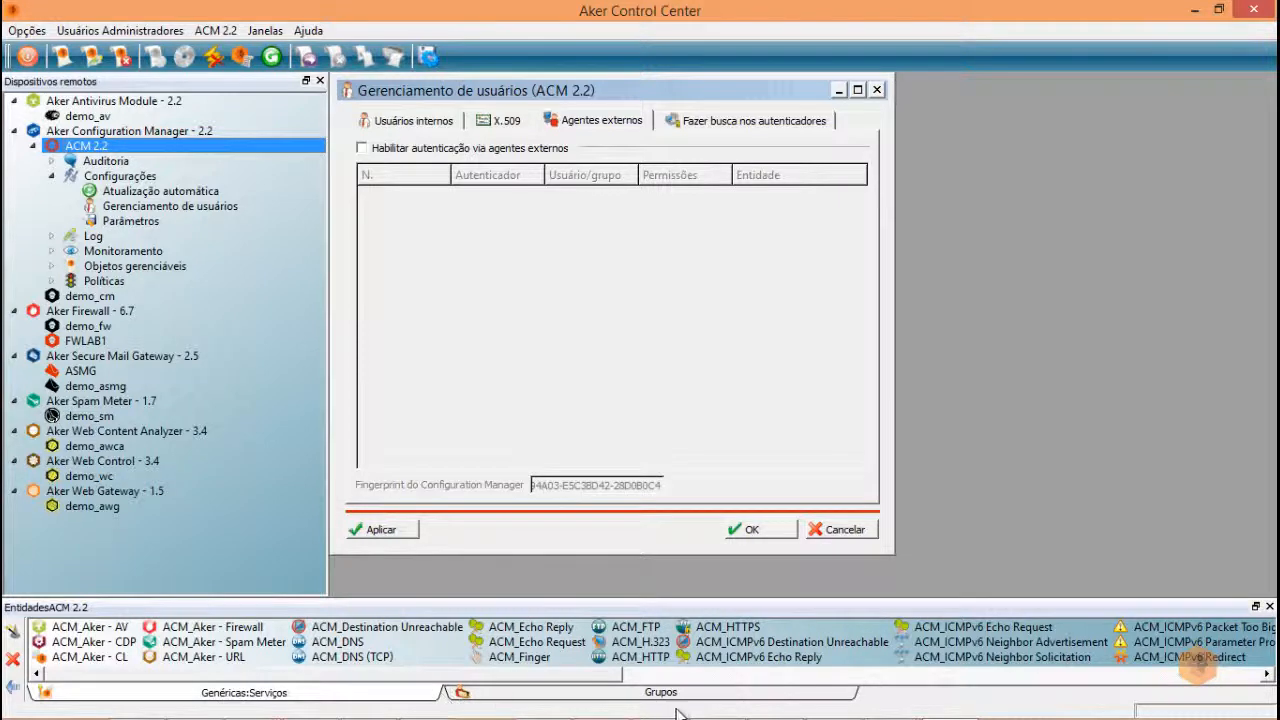
right_click(246, 697)
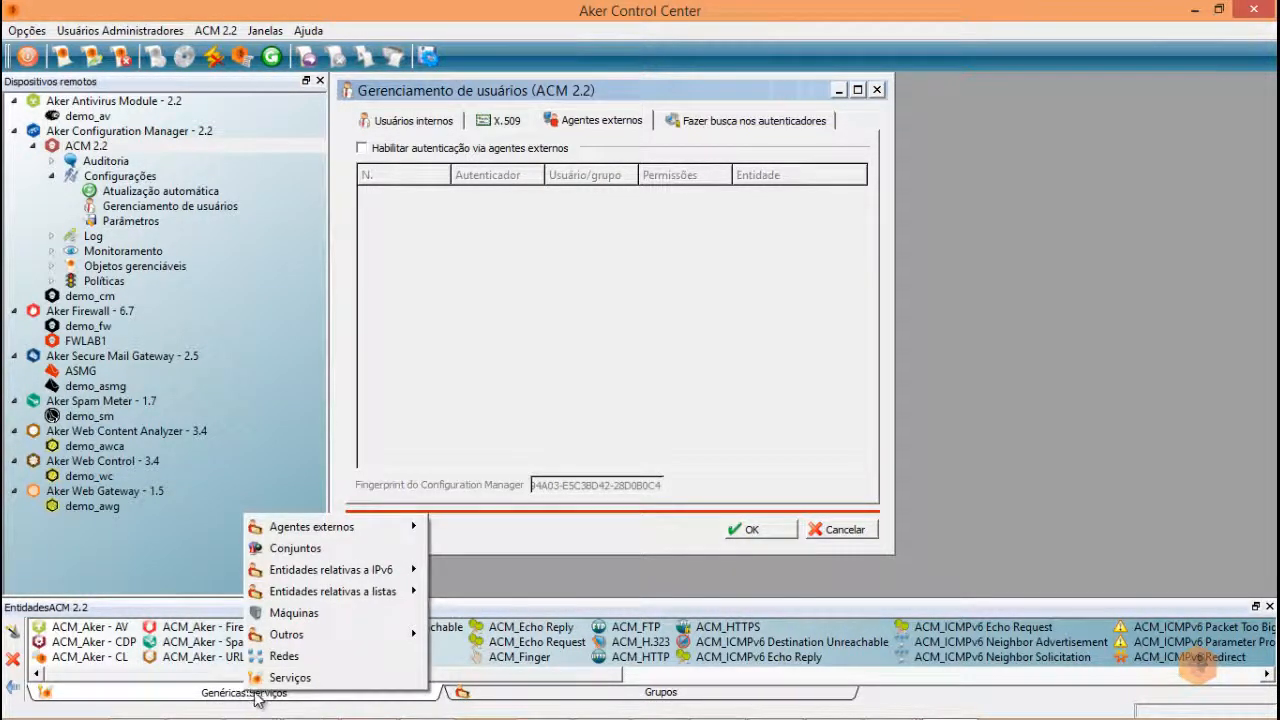
mouse_move(355, 530)
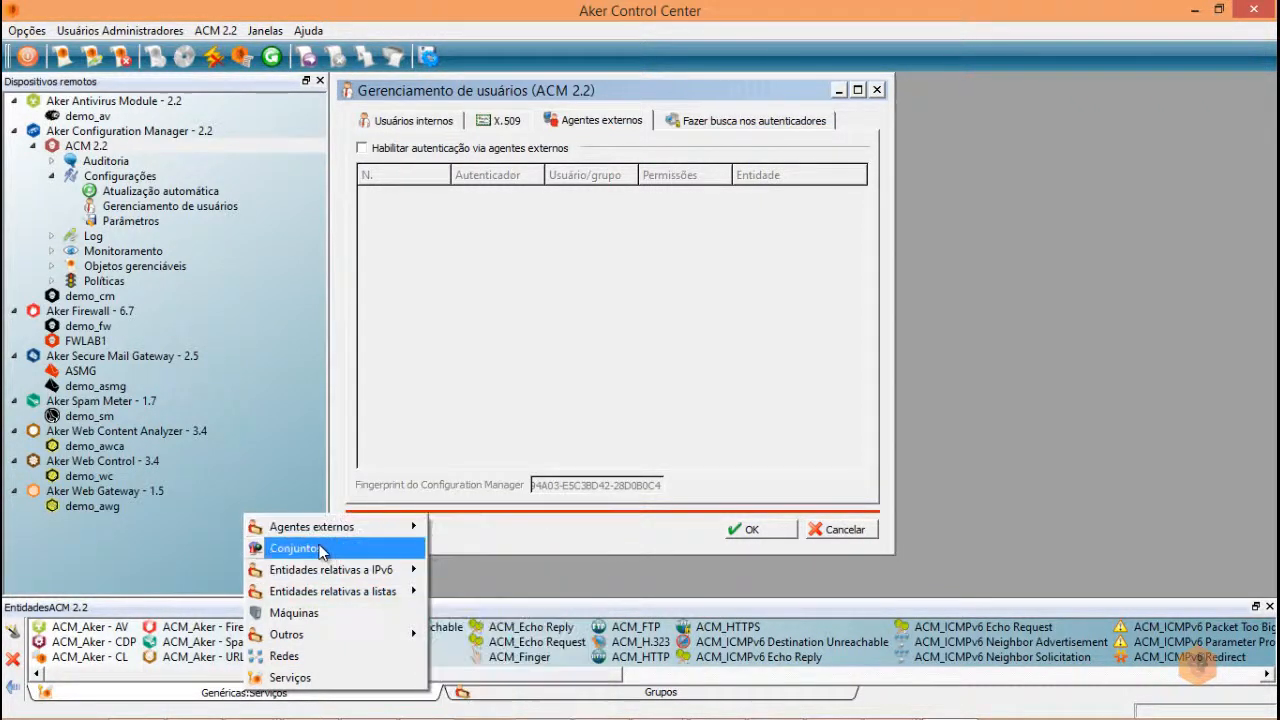
mouse_move(365, 571)
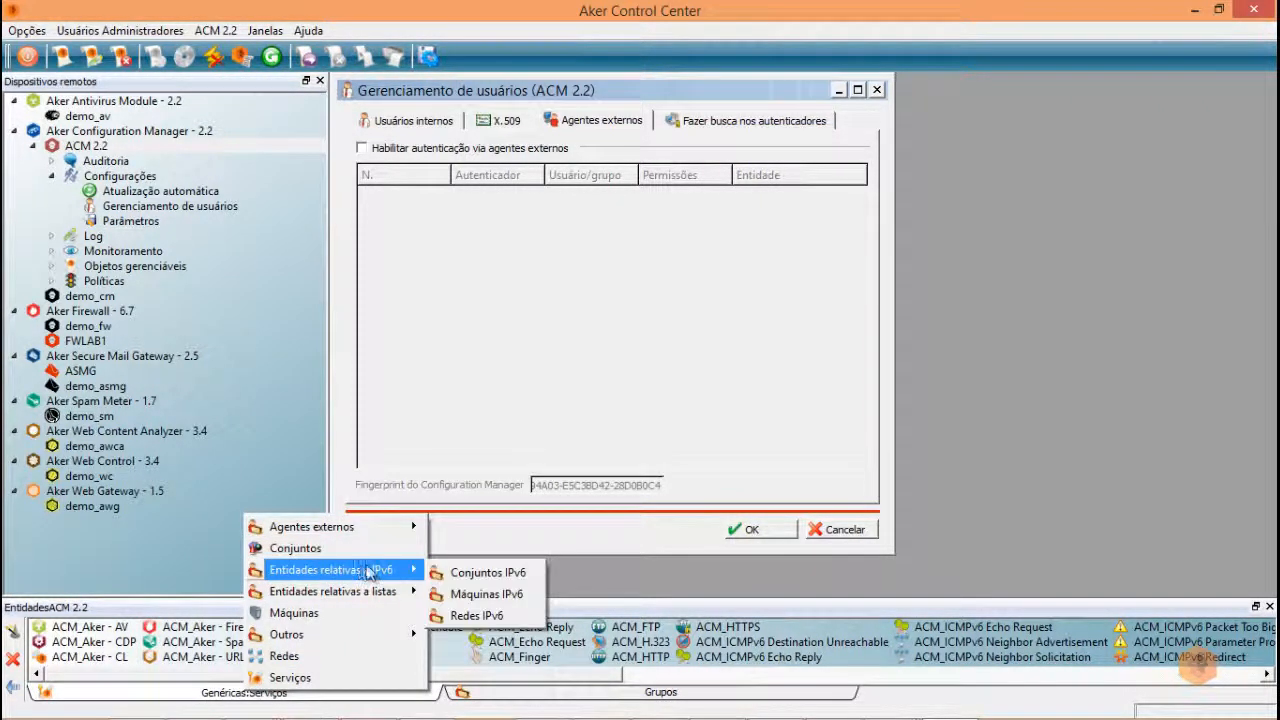
mouse_move(405, 594)
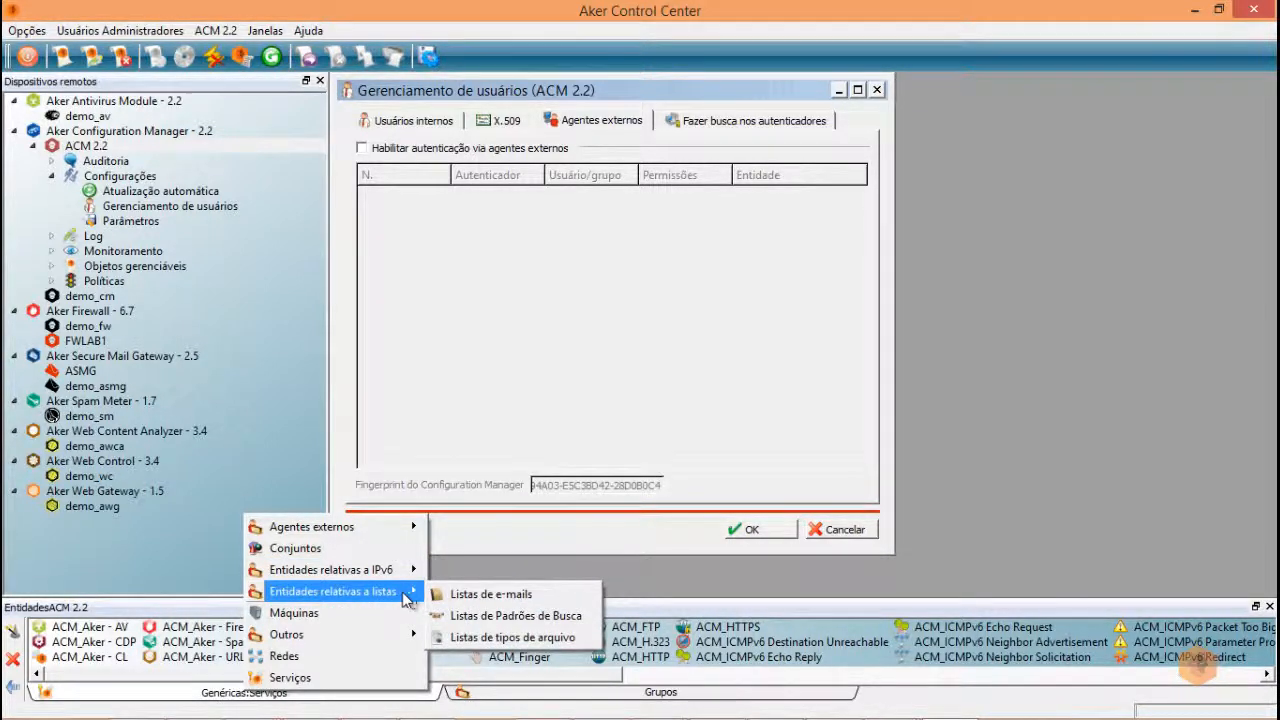
mouse_move(318, 646)
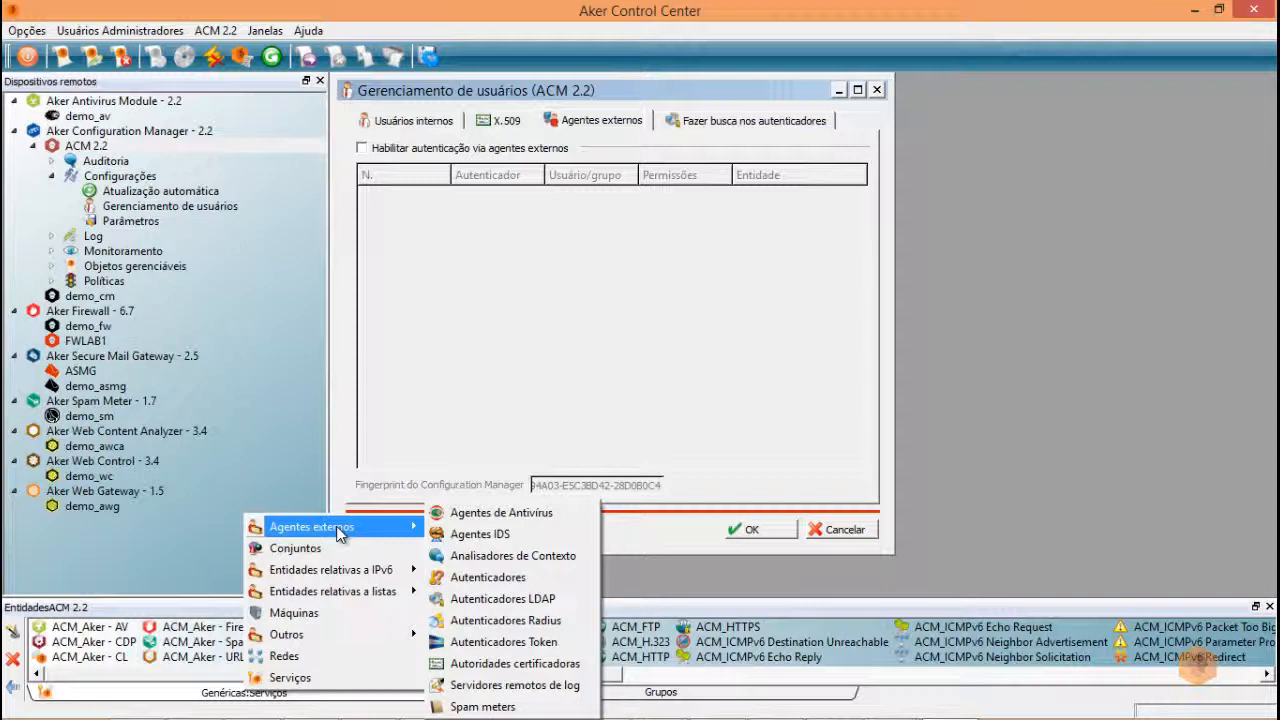
- Create a new authenticator entity named AD with IP address 10.8.33.177
left_click(508, 580)
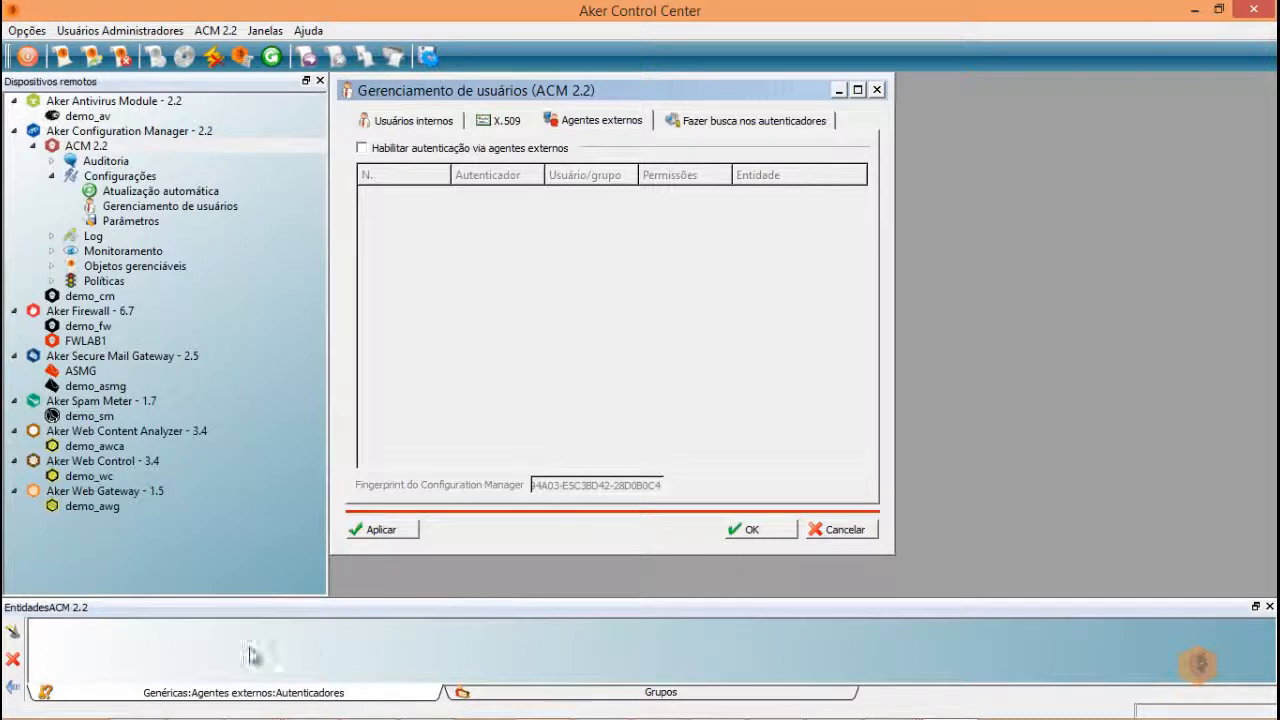
right_click(236, 673)
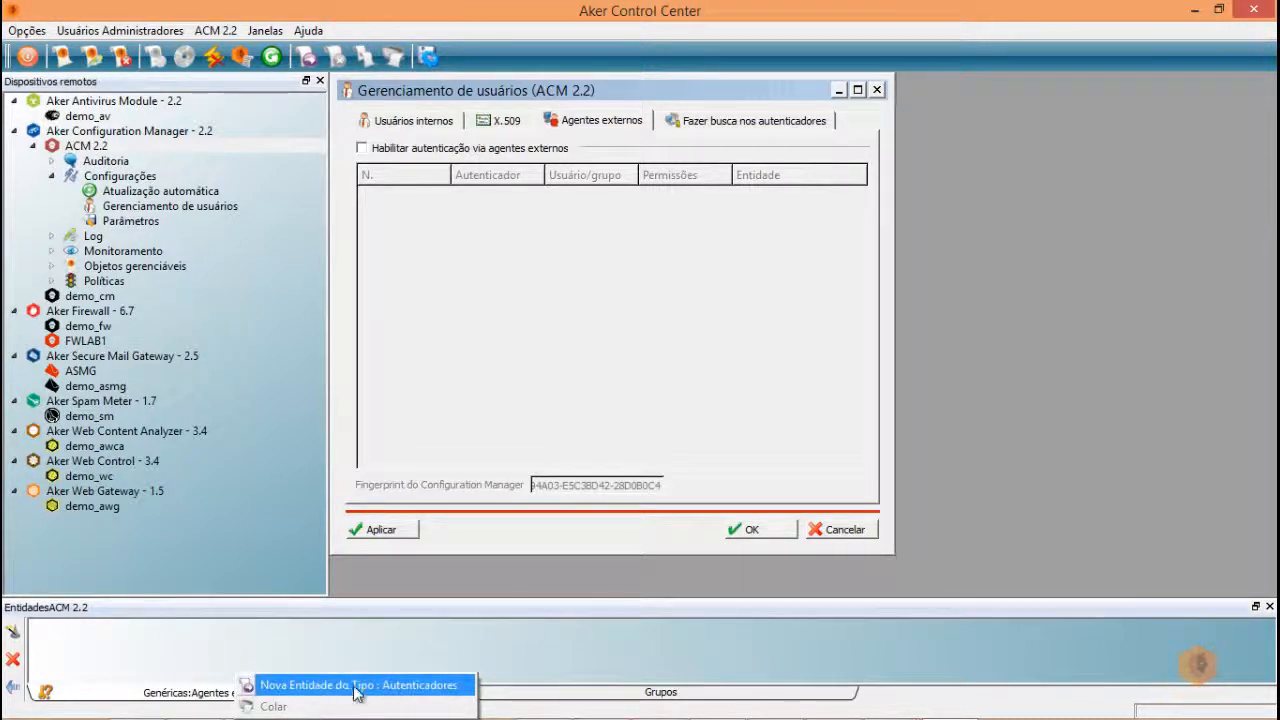
left_click(358, 686)
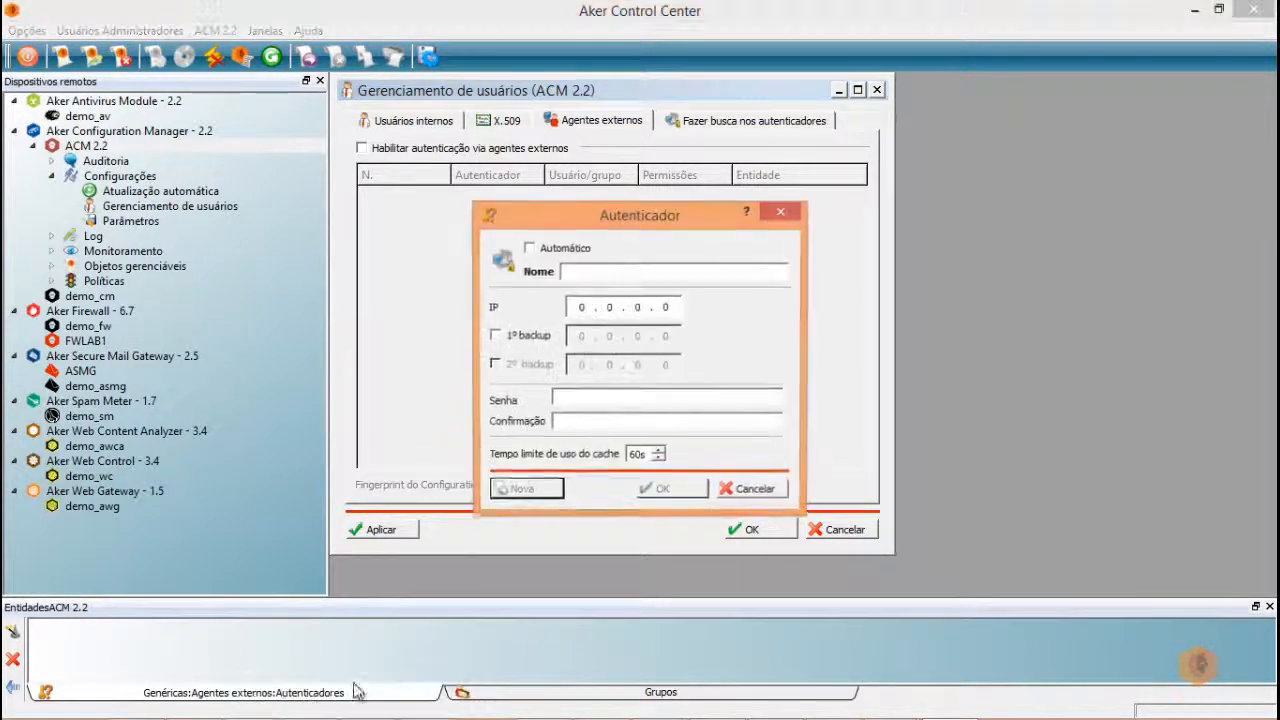
left_click(588, 270)
type("AD")
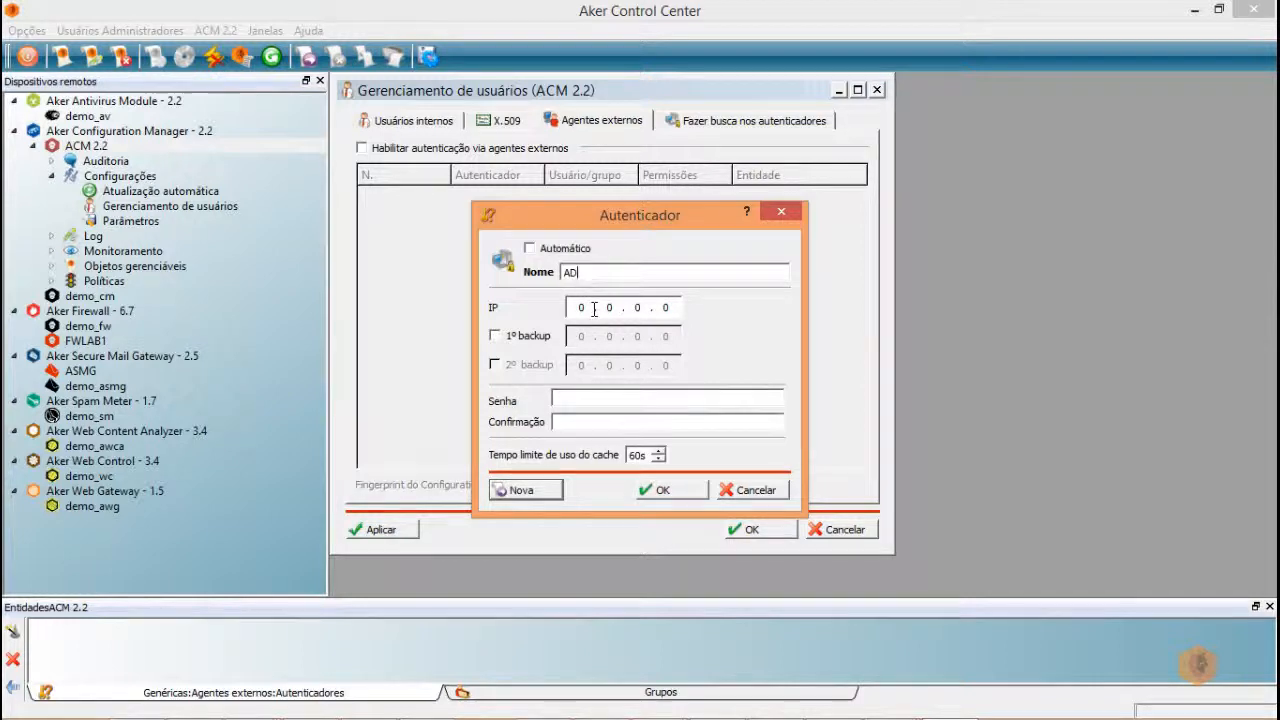
left_click(592, 309)
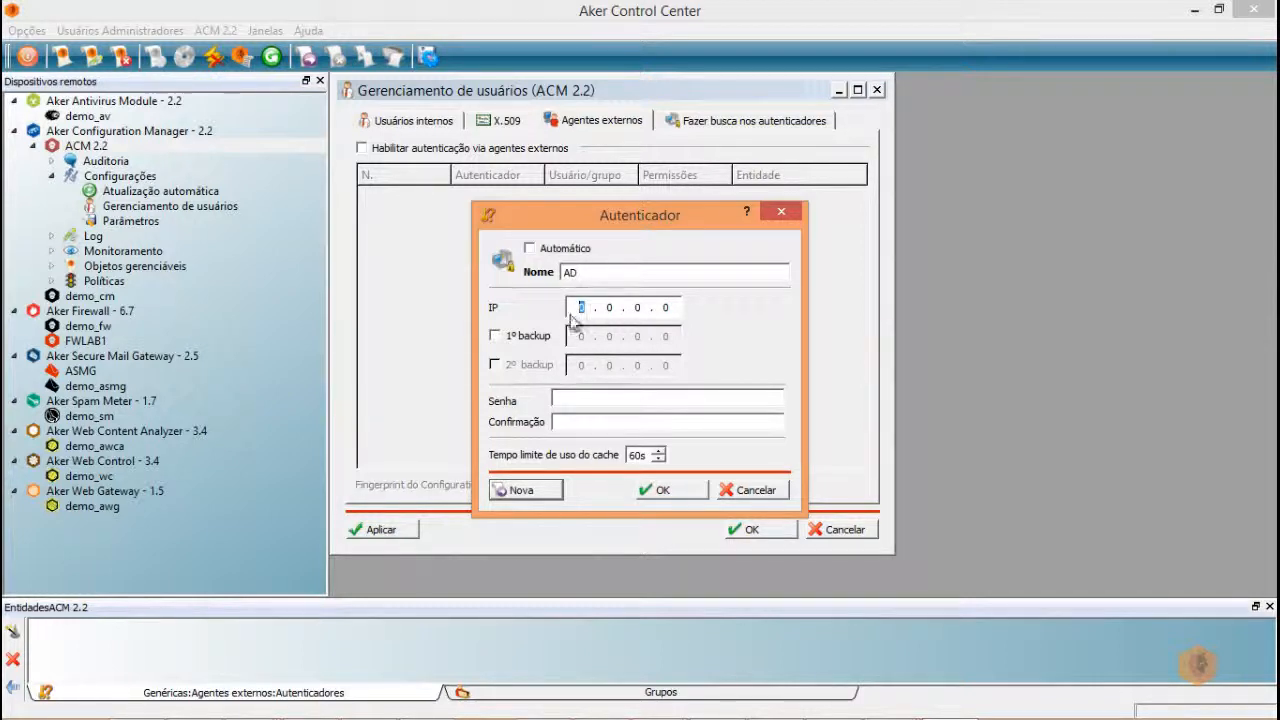
type("10 ")
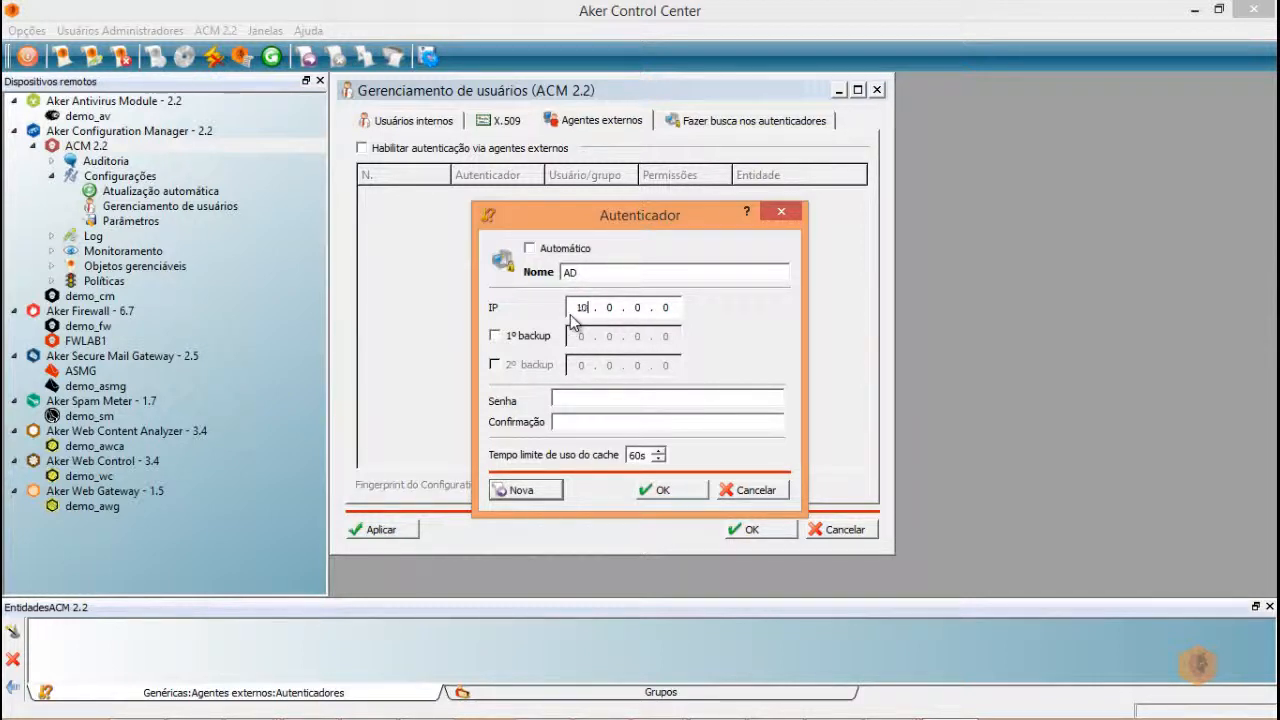
type(". 8 . 8 .")
key("BackSpace")
key("BackSpace")
type("33.")
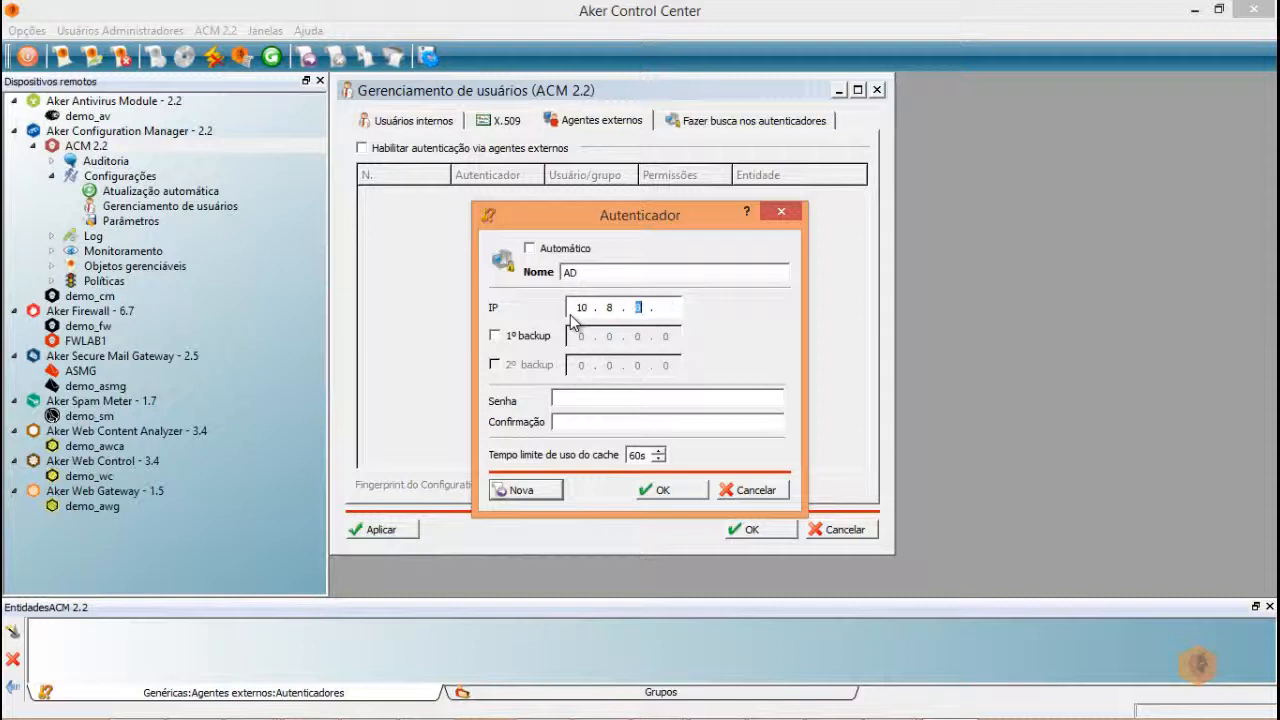
type("177")
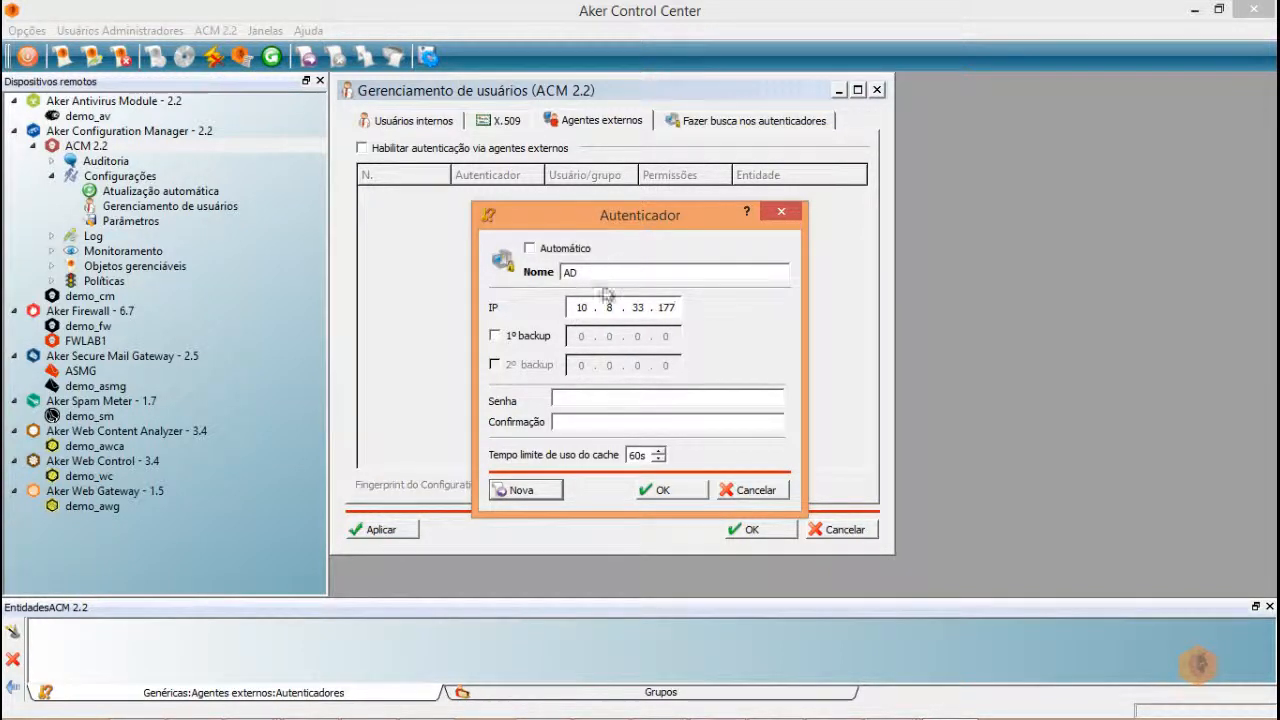
- Enter and confirm the AD authenticator's password, then save it
left_click(566, 401)
type("••••••")
left_click(575, 428)
type("•")
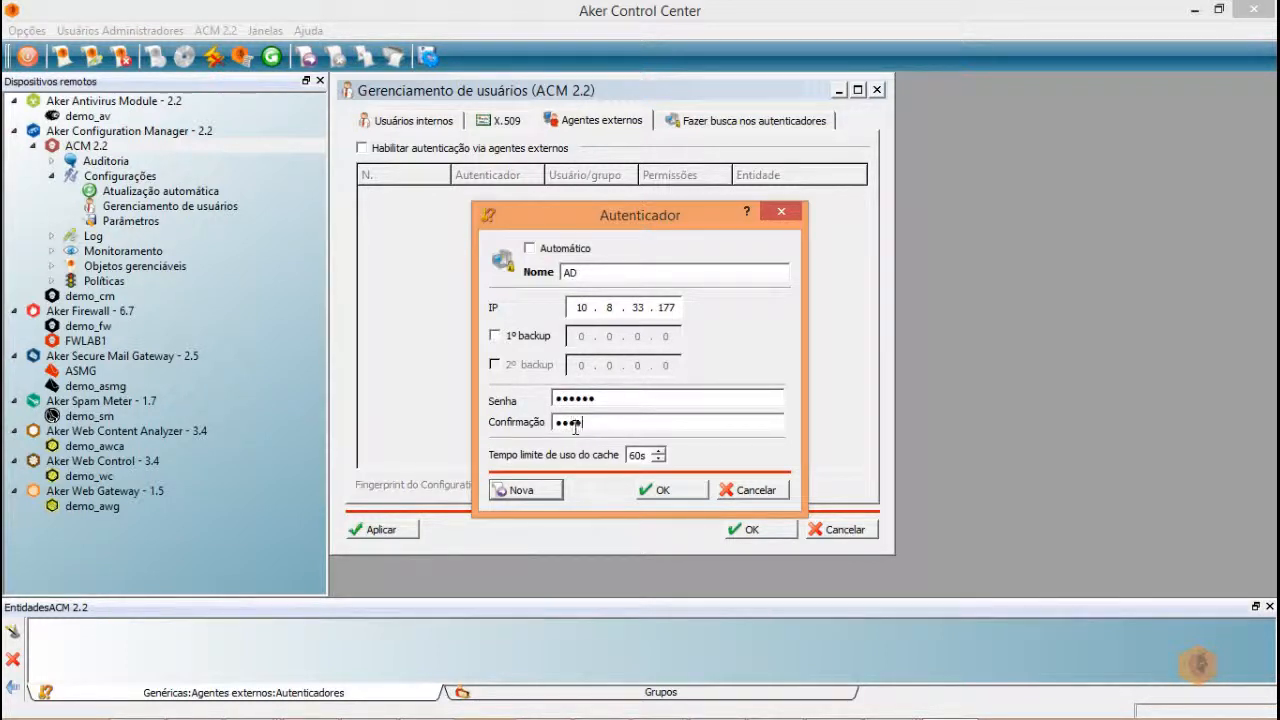
type("••")
left_click(662, 490)
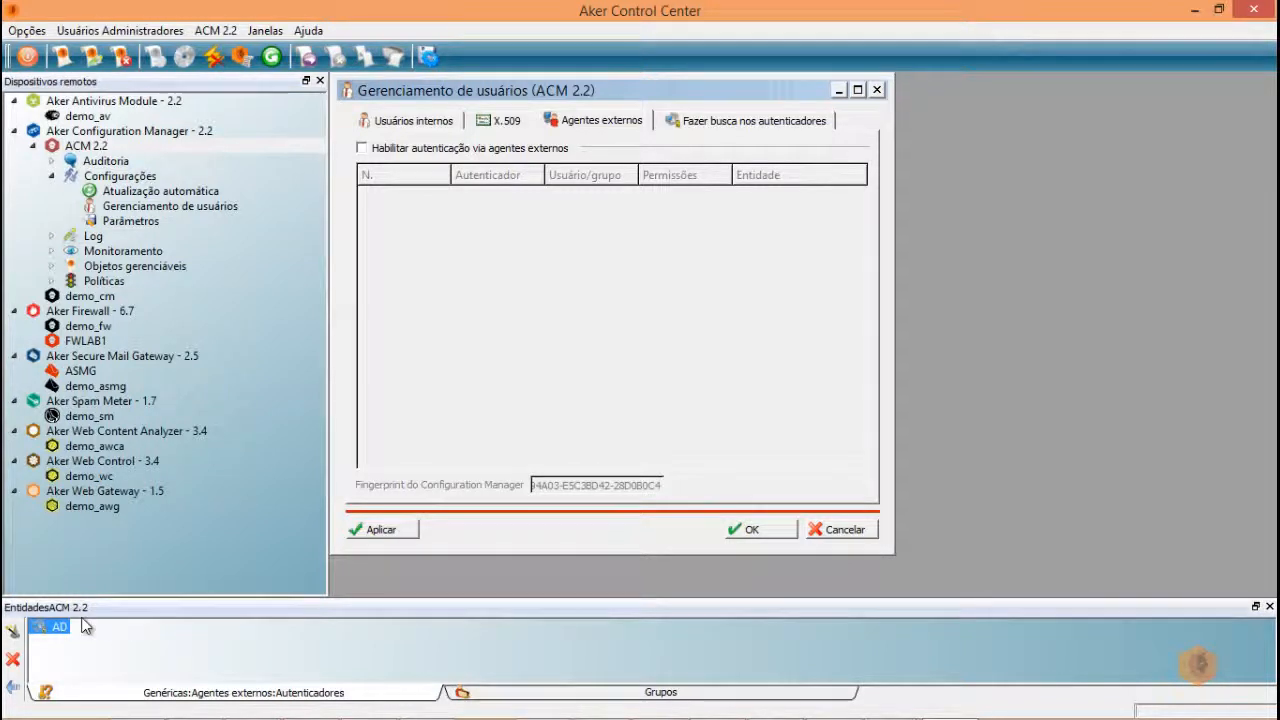
- Enable external-agent authentication and add AD to the authenticators searched for privileges
left_click(368, 149)
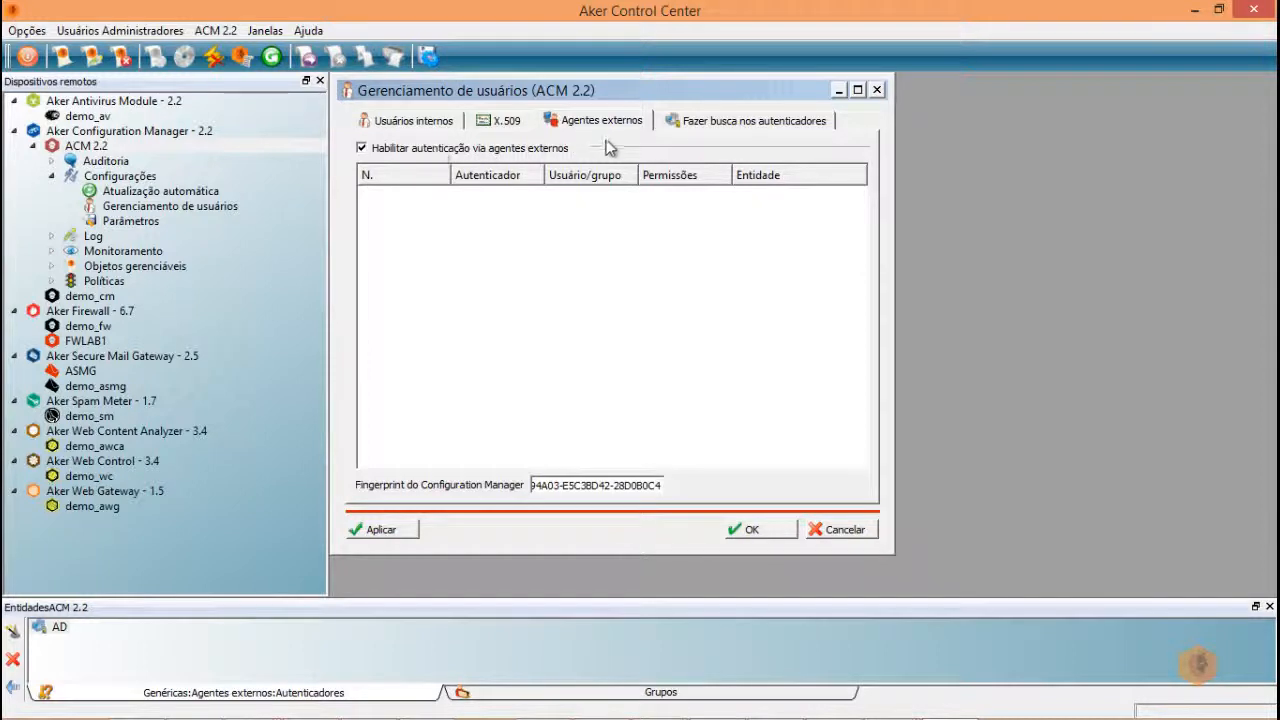
left_click(722, 125)
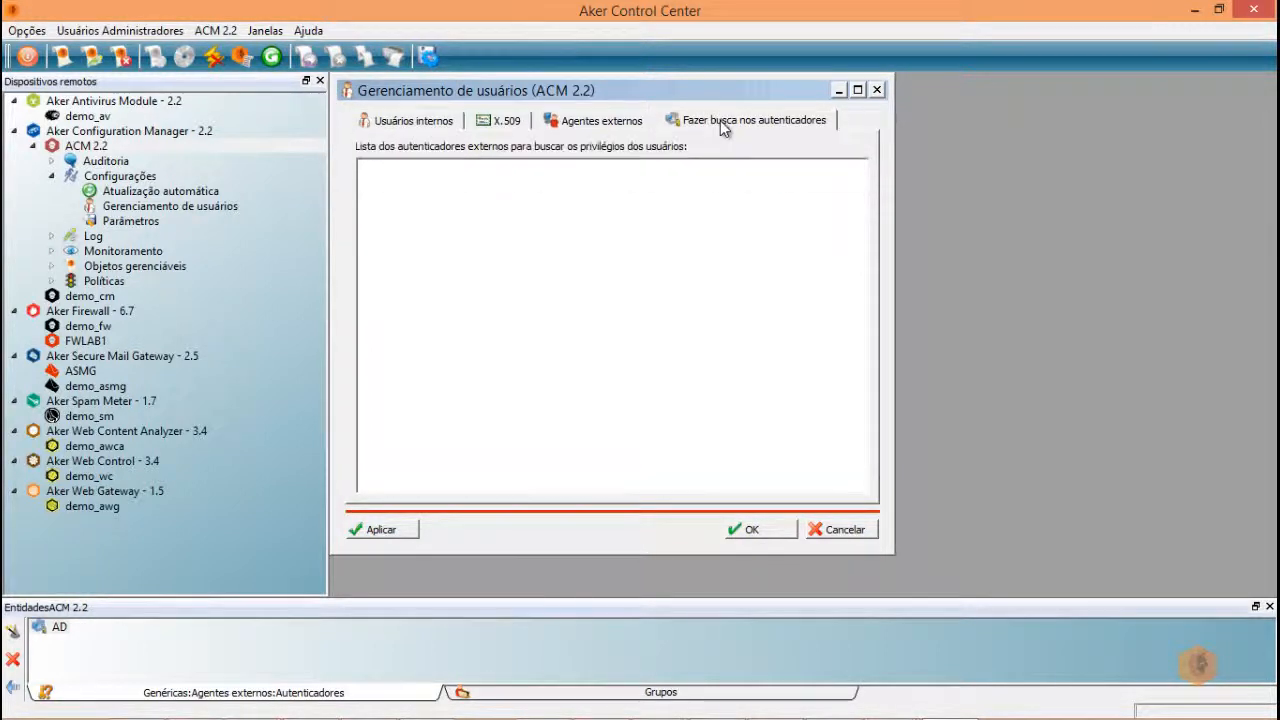
right_click(441, 238)
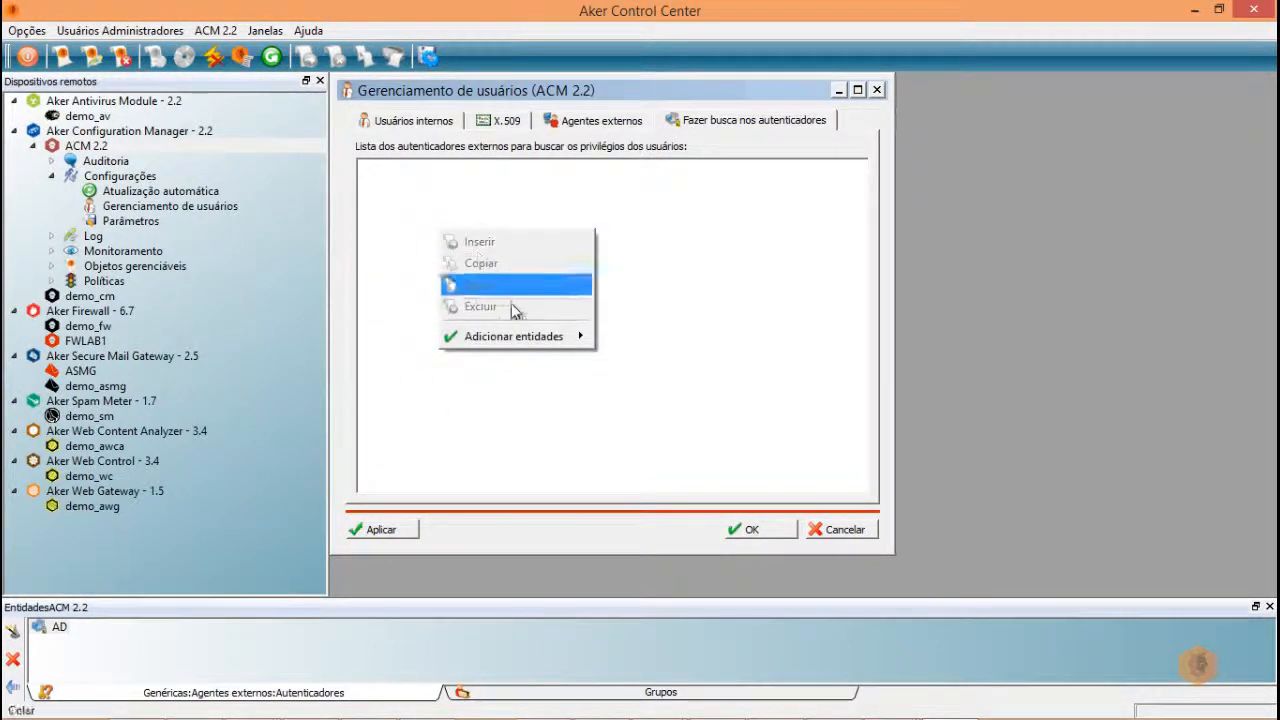
mouse_move(515, 337)
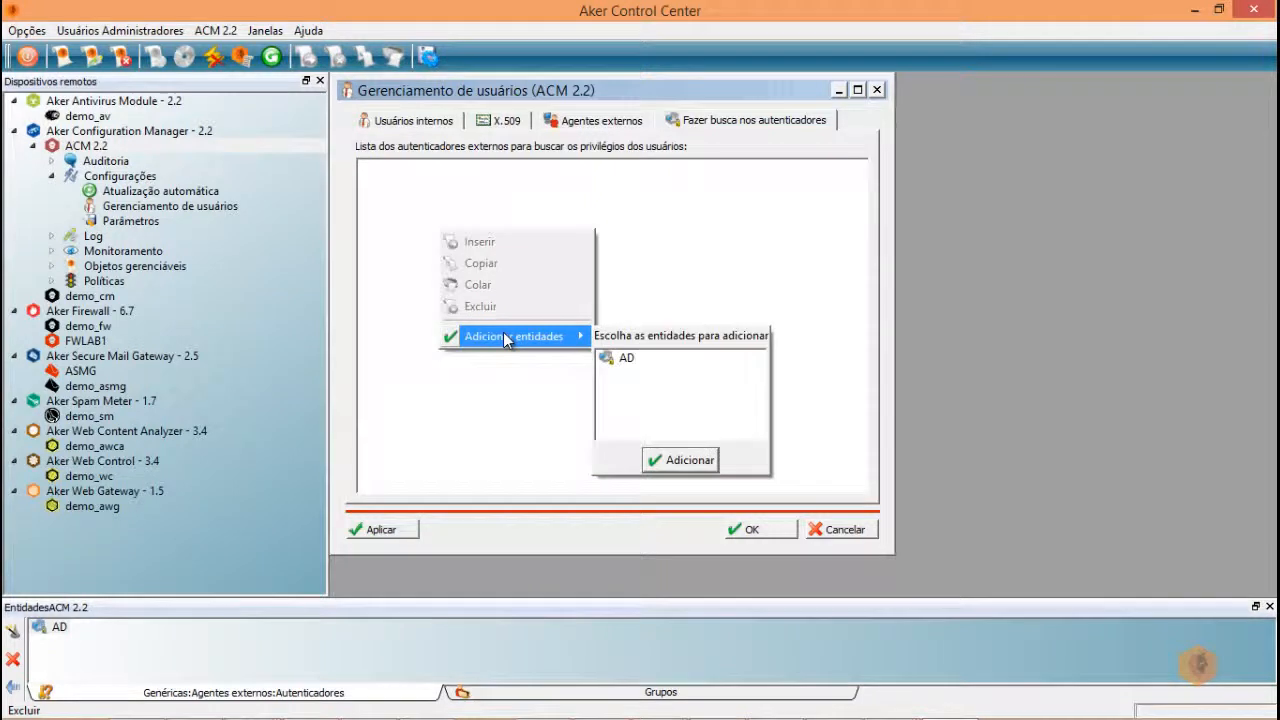
double_click(610, 356)
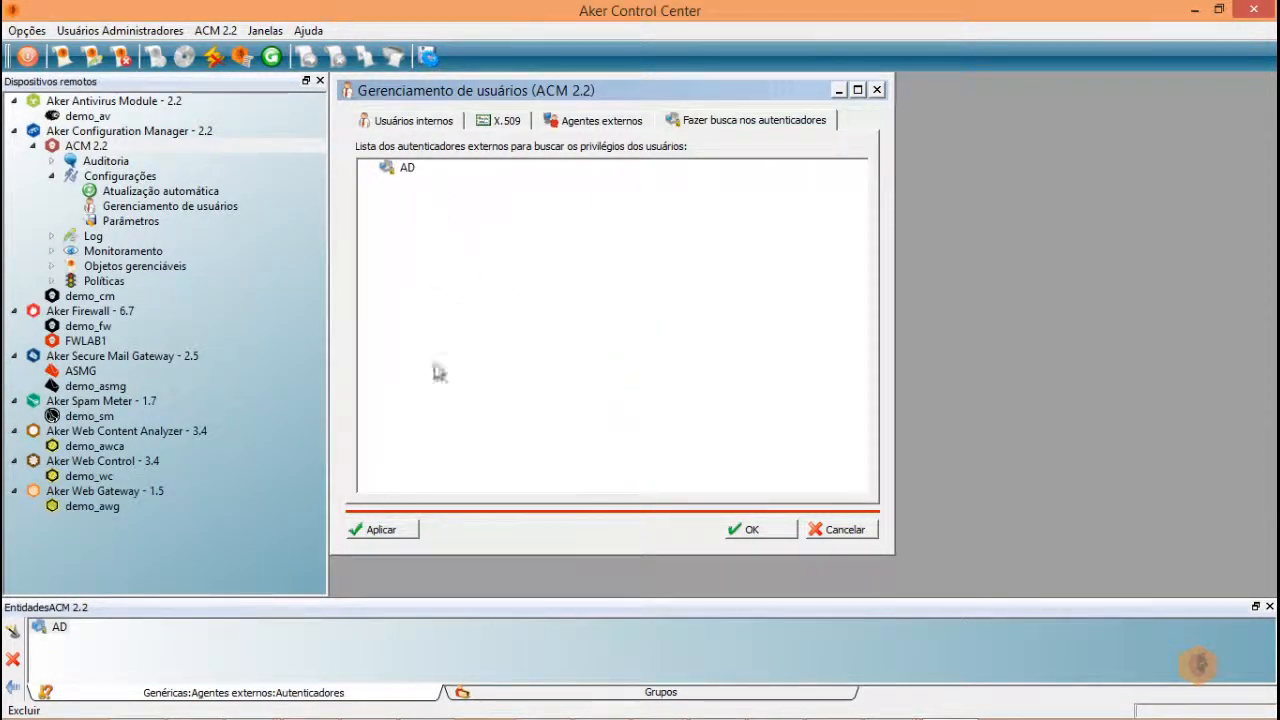
left_click(384, 530)
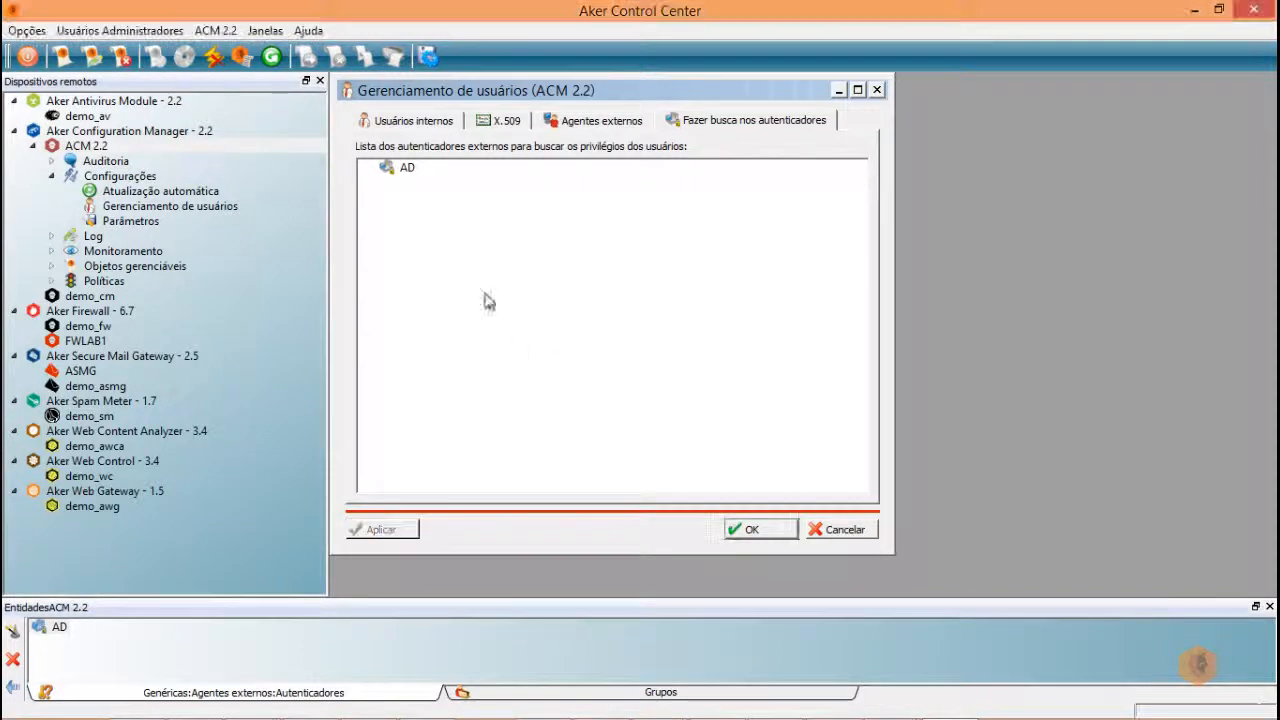
- Insert a new empty row in the external agent rules table
left_click(590, 121)
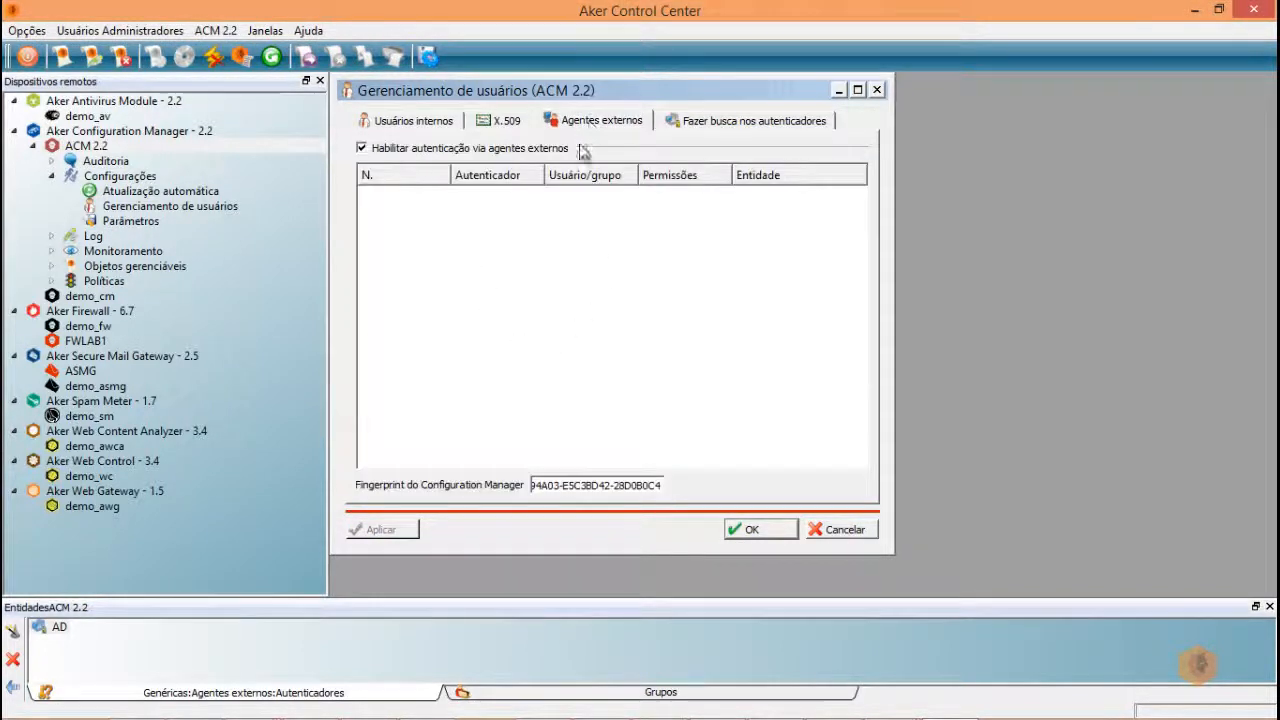
right_click(430, 244)
left_click(463, 254)
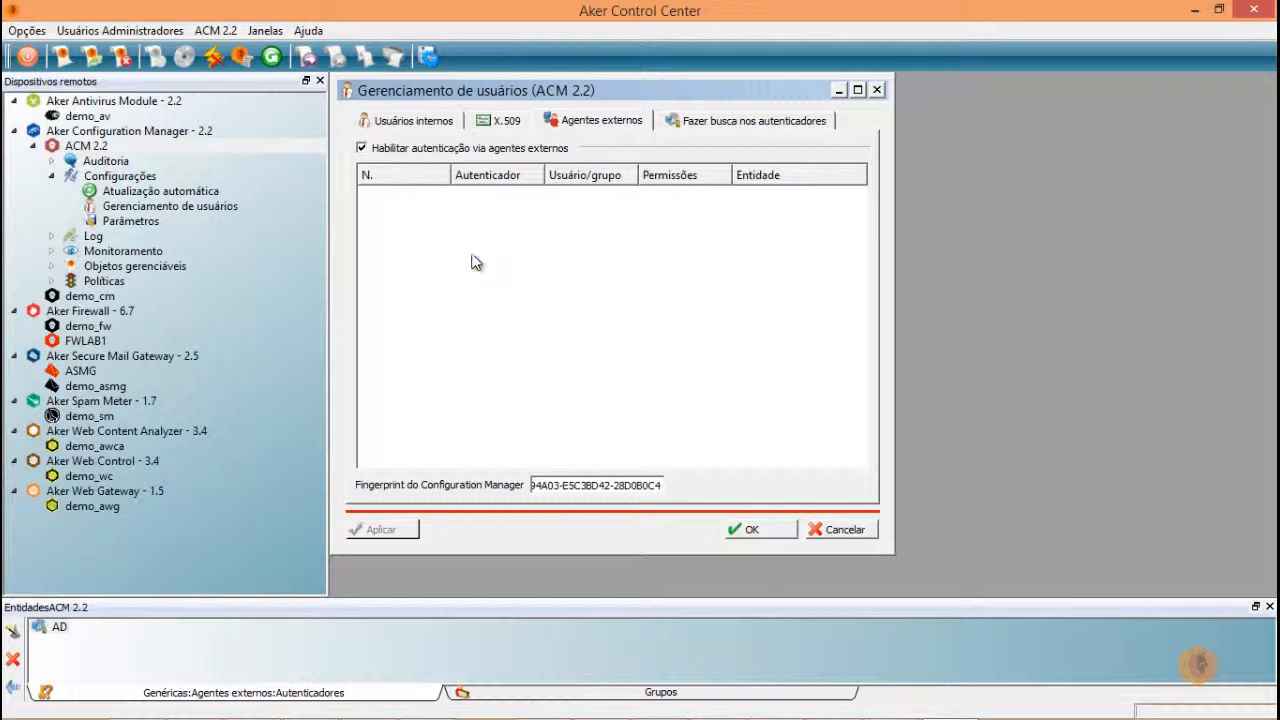
- Set rule 1's authenticator to AD and assign the AD group aa
right_click(403, 199)
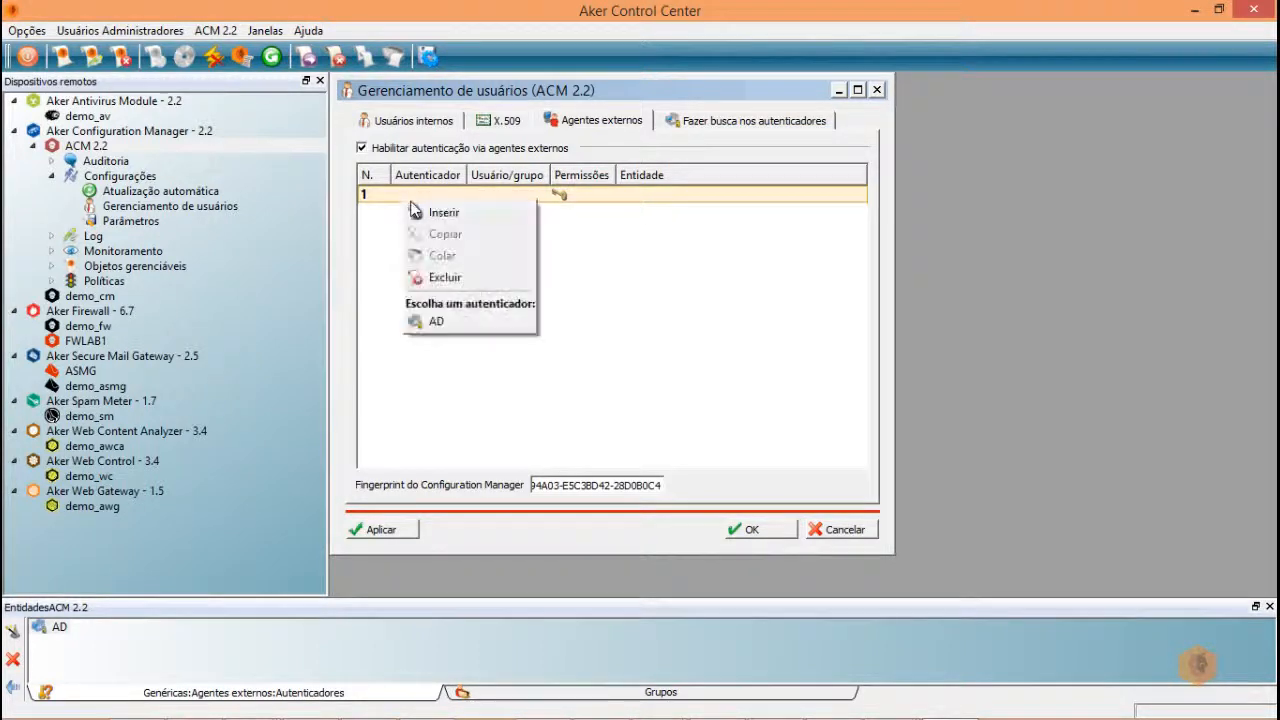
left_click(432, 321)
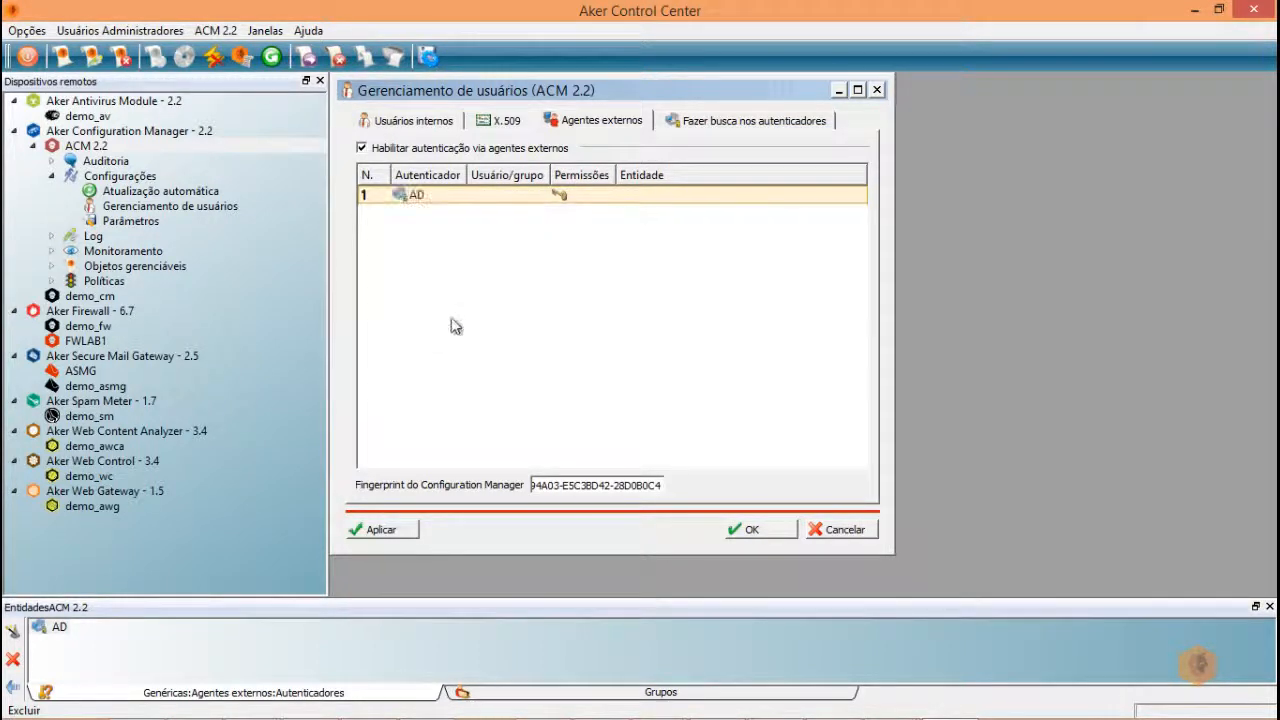
right_click(490, 195)
mouse_move(533, 303)
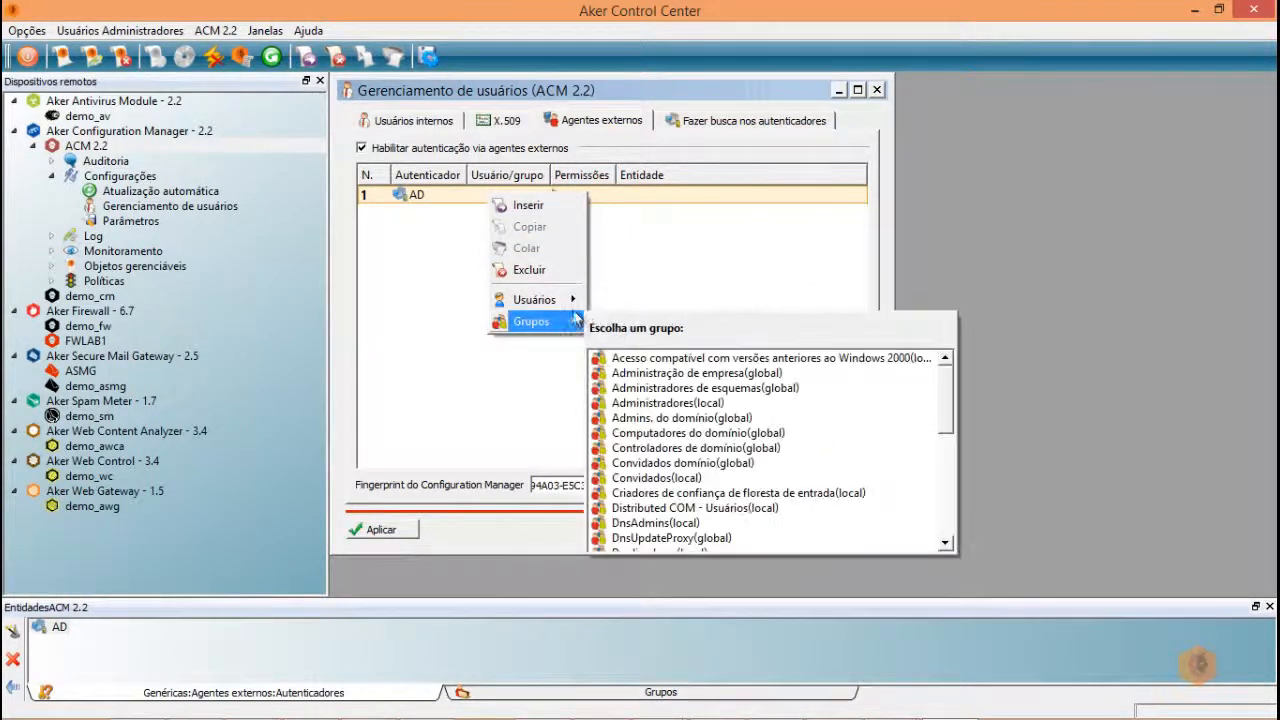
mouse_move(547, 325)
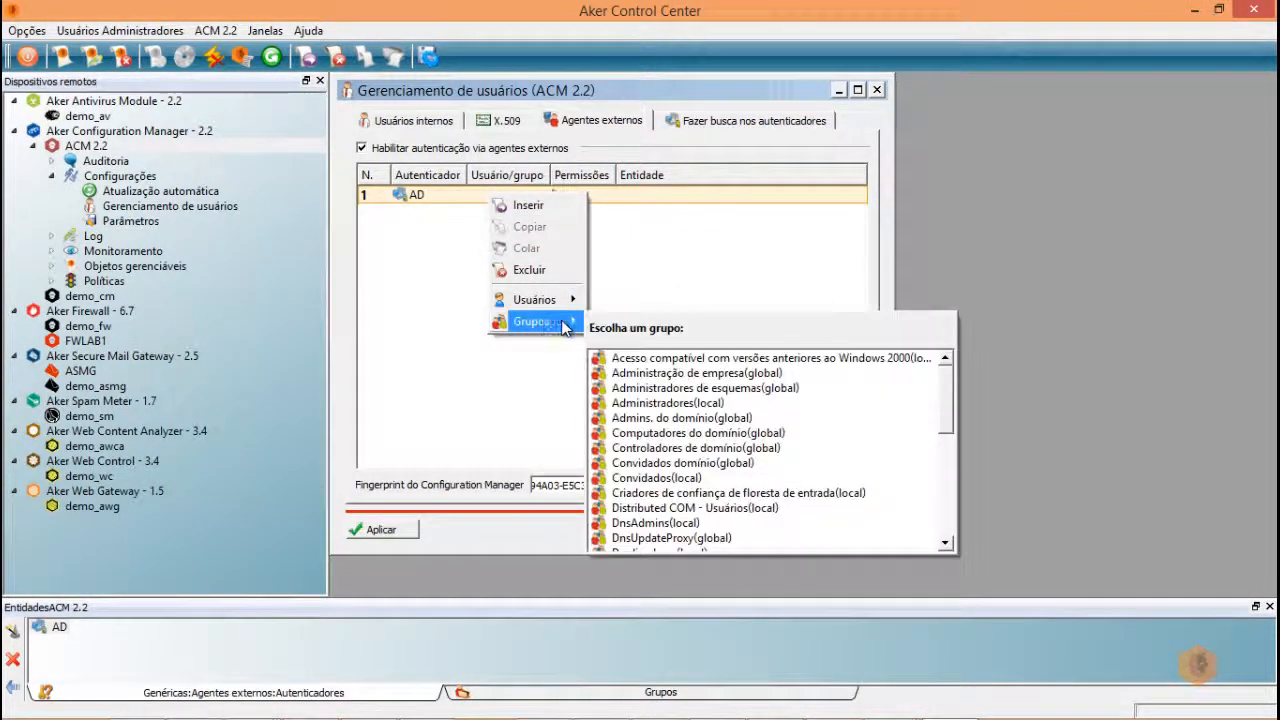
scroll(650, 430, "down", 5)
scroll(648, 428, "up", 4)
scroll(648, 428, "up", 1)
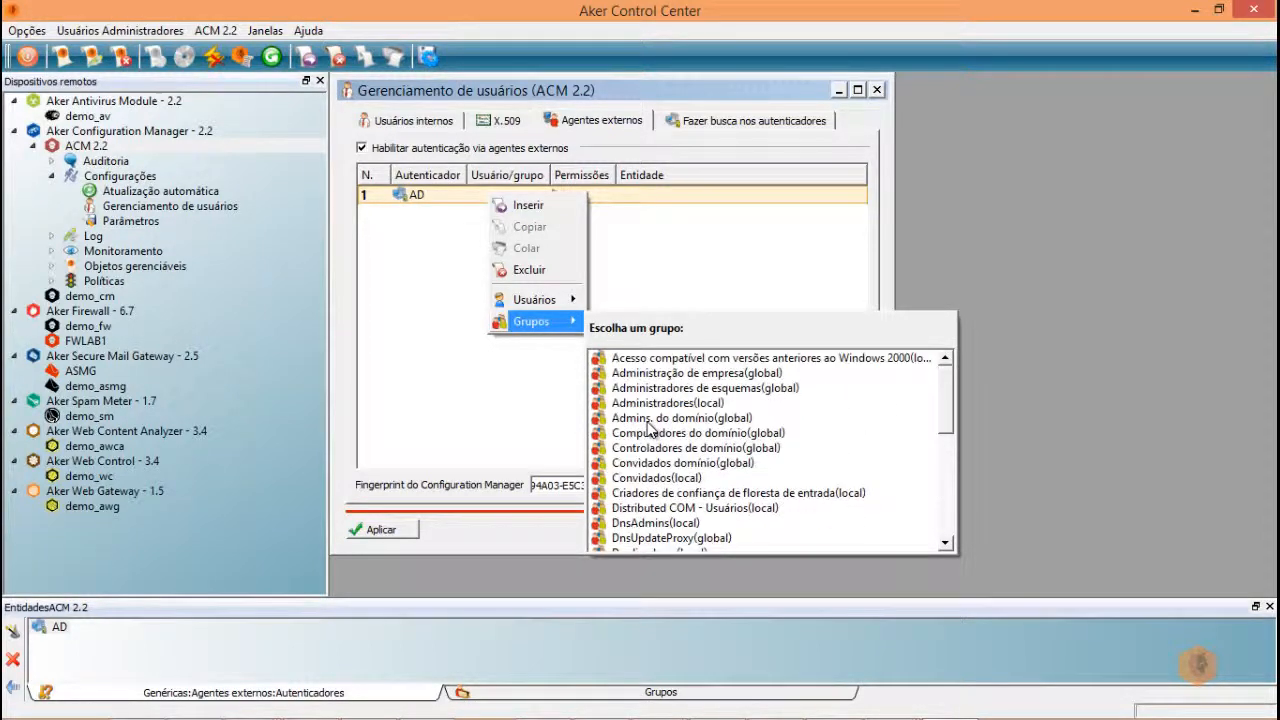
left_click(617, 343)
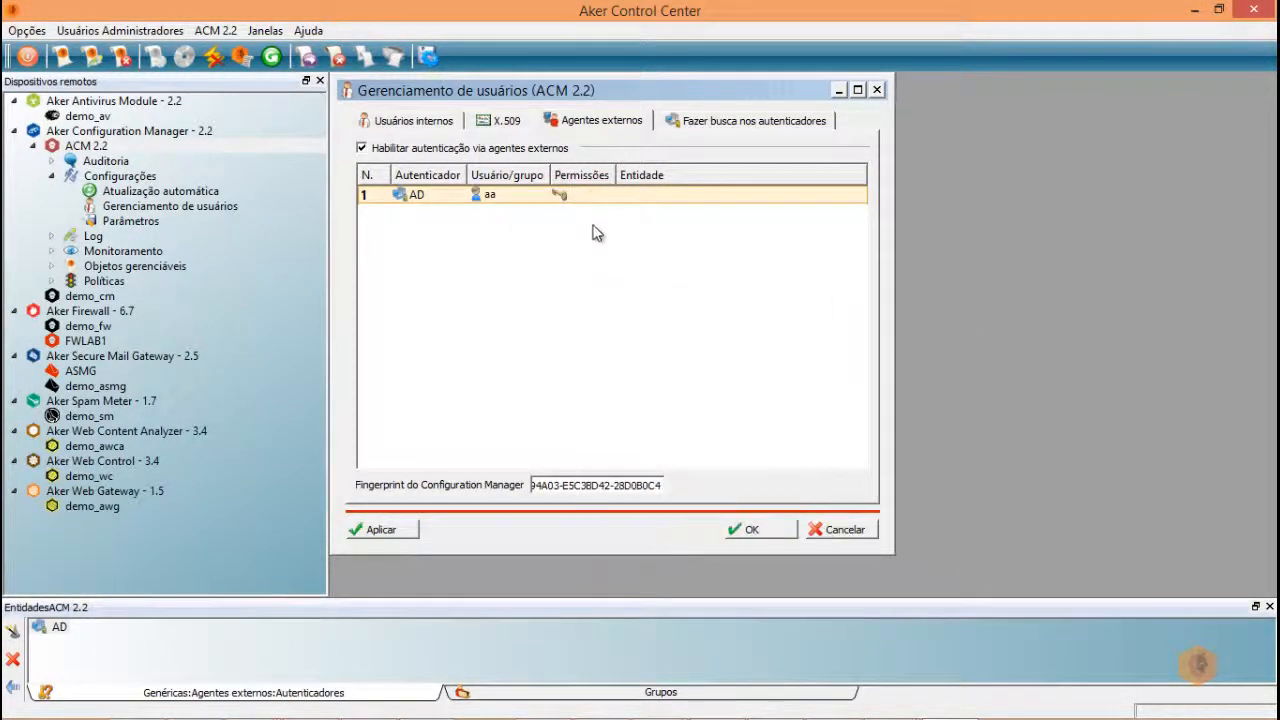
- Grant rule 1 all six server and Configuration Manager permissions, apply, then untick external-agent authentication
right_click(573, 191)
left_click(580, 310)
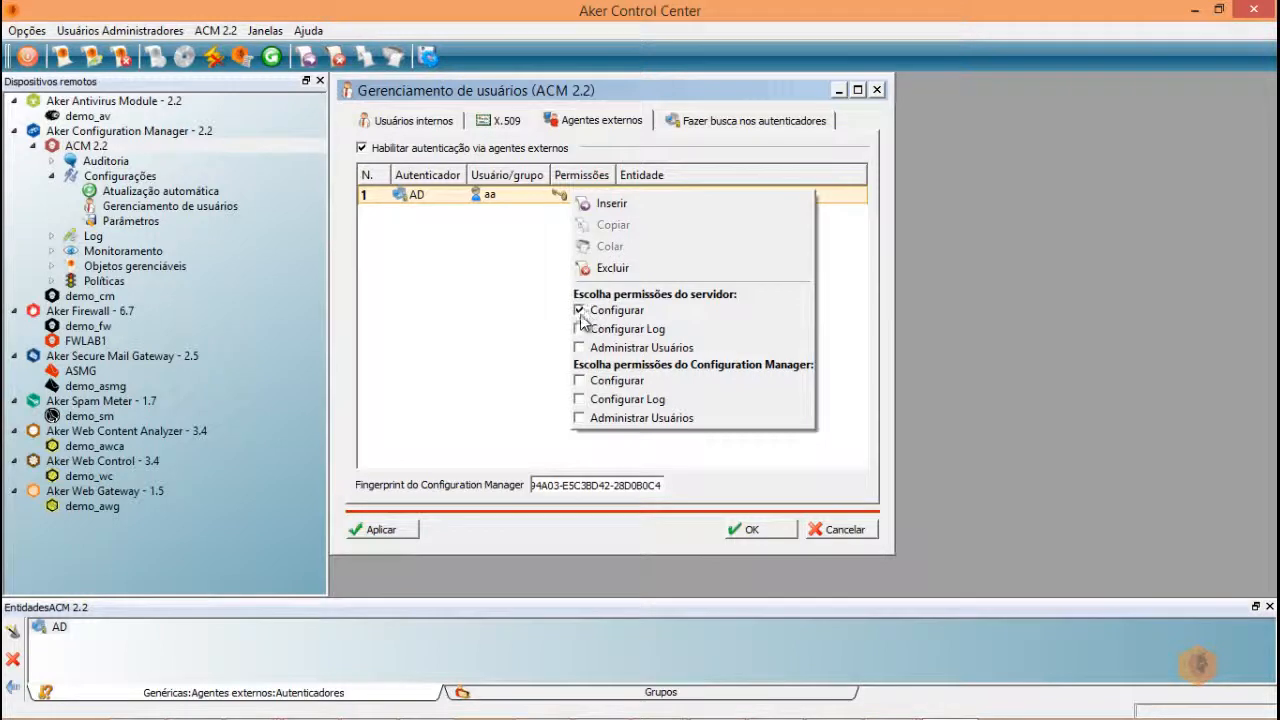
left_click(580, 329)
left_click(580, 347)
left_click(579, 380)
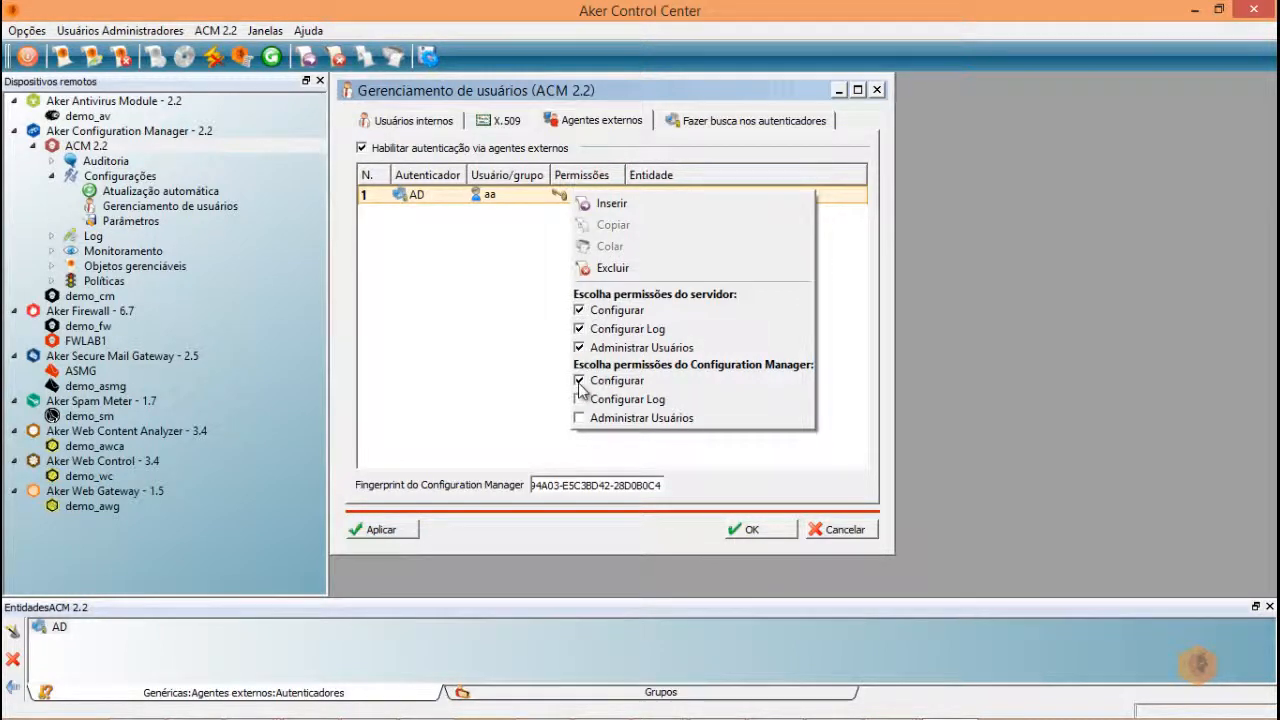
left_click(579, 399)
left_click(579, 418)
left_click(390, 531)
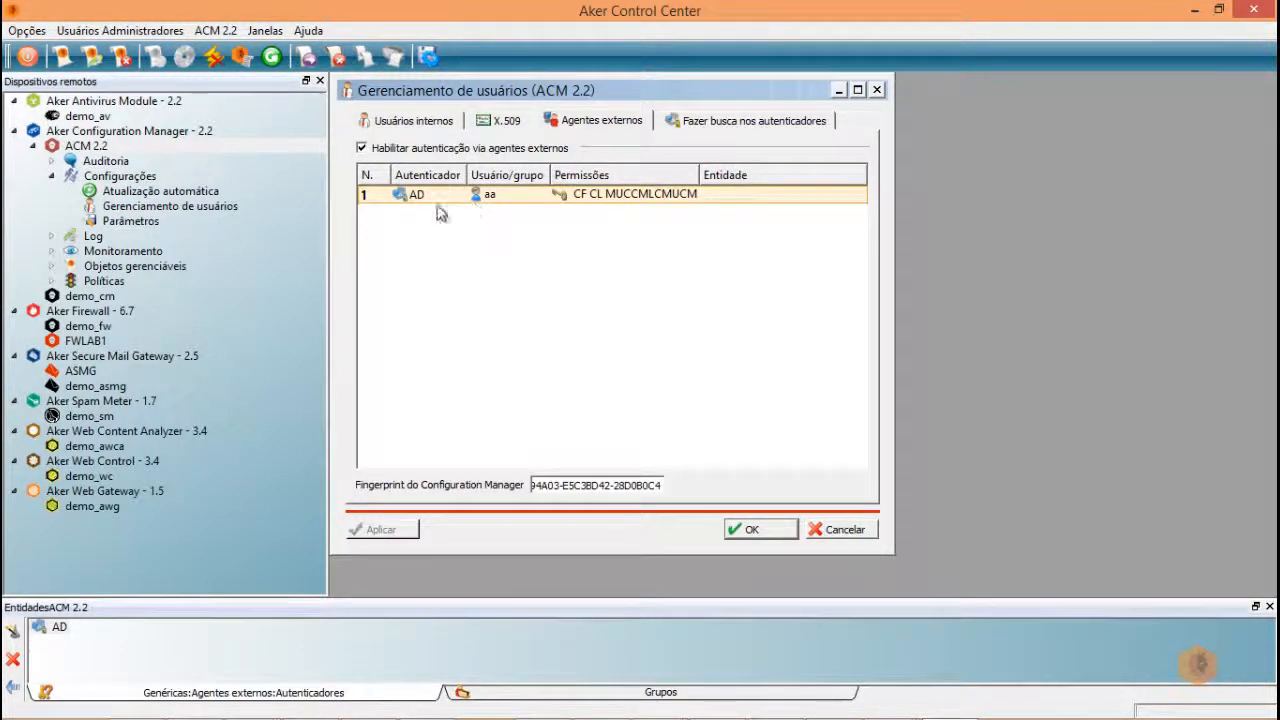
left_click(363, 150)
- Apply the disabled external-agent authentication setting
left_click(385, 531)
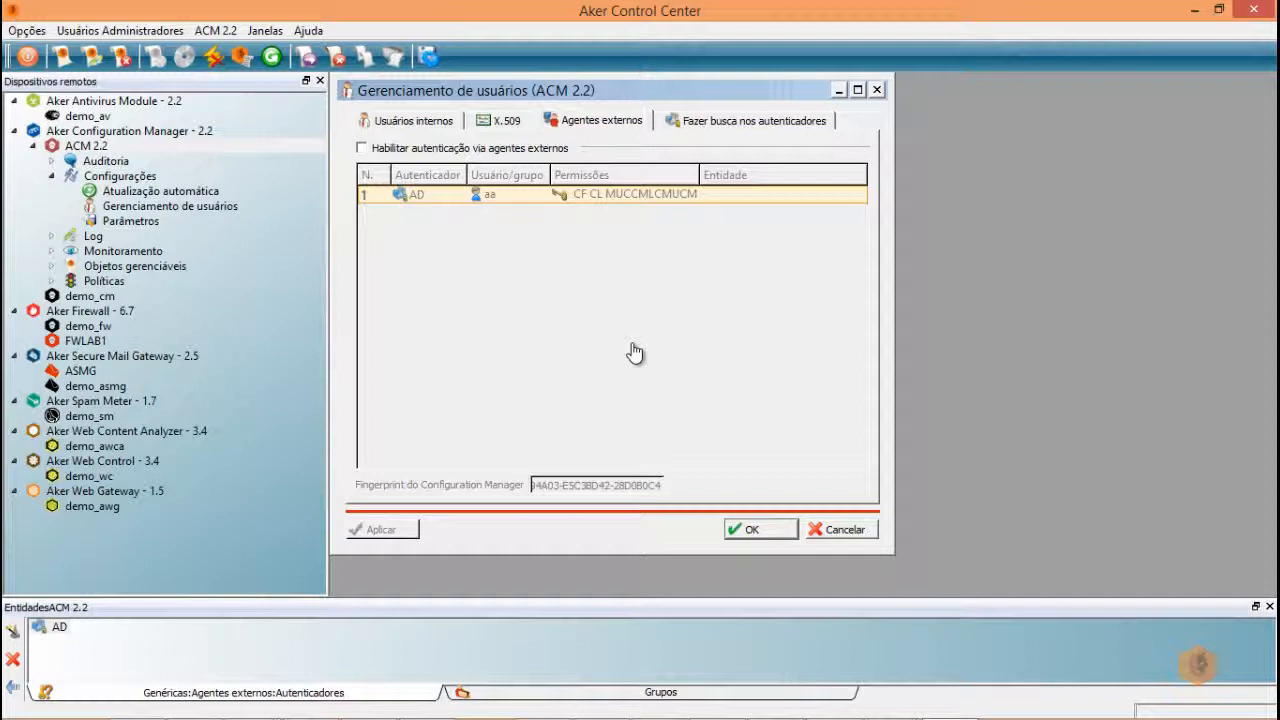
- Commit pending changes to the Configuration Manager with a reason about creating the AD authenticator
left_click(433, 62)
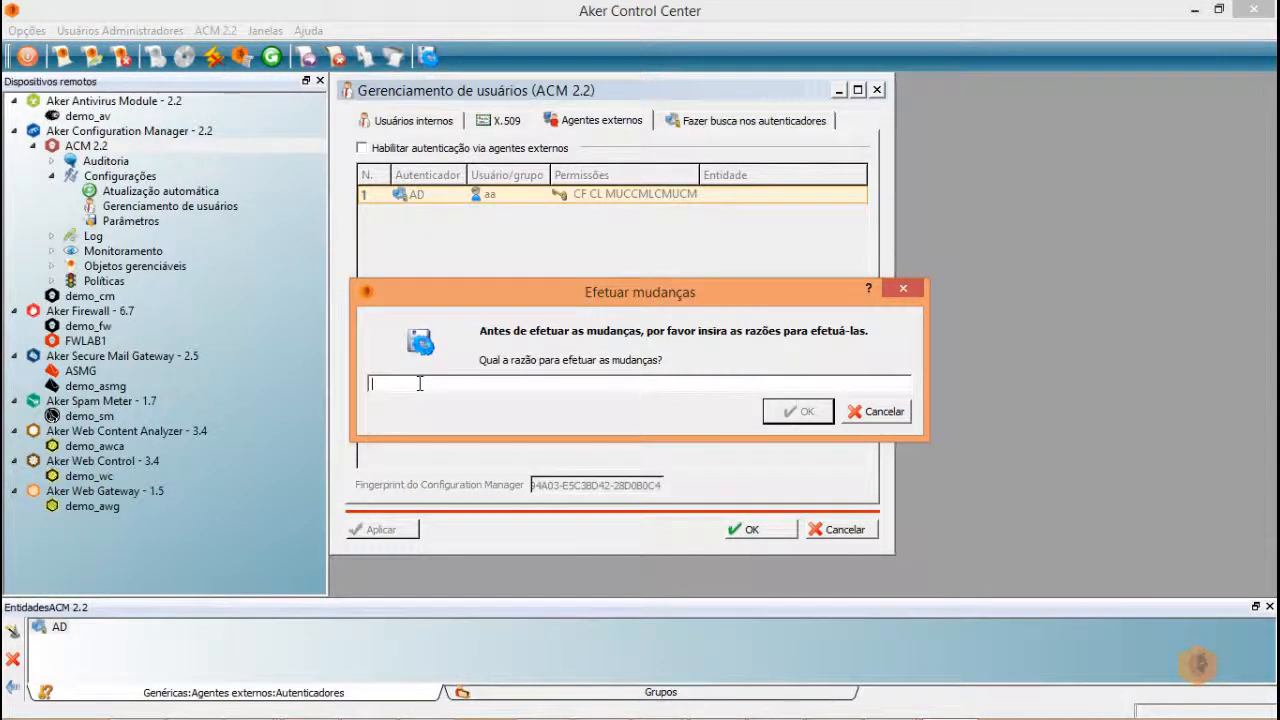
type("Cri")
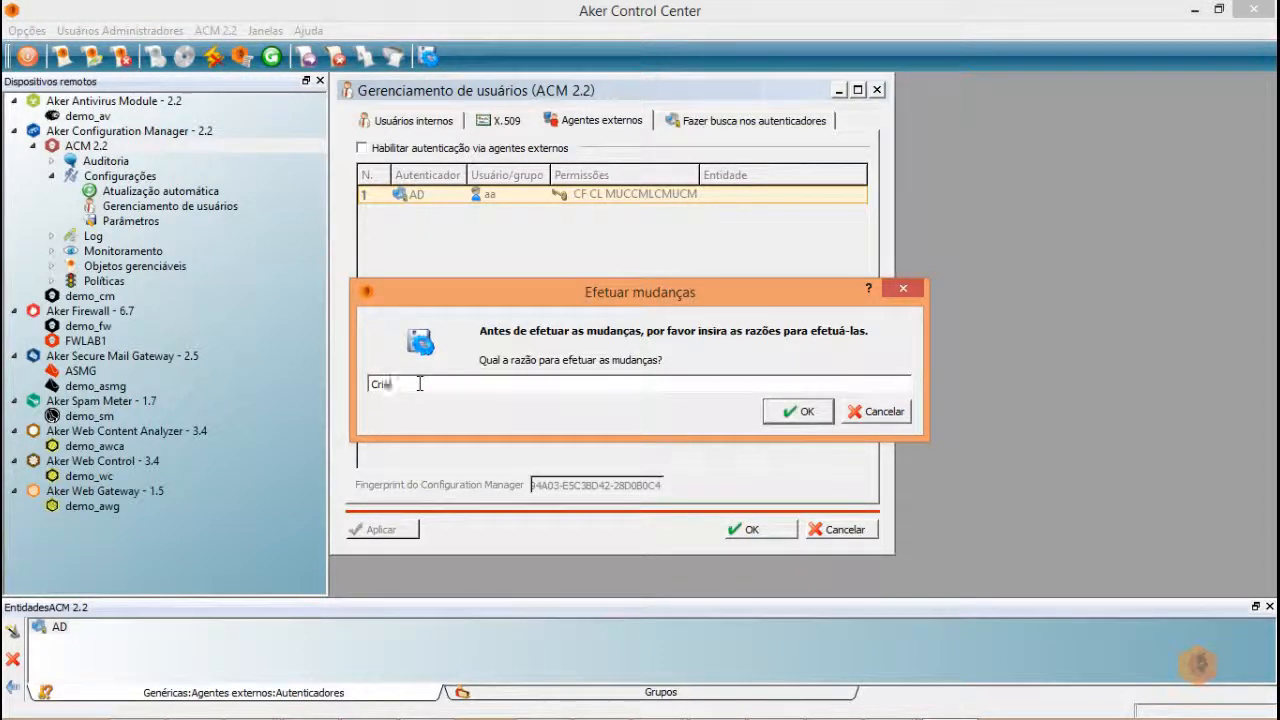
type("ação do A")
key("BackSpace")
type("en")
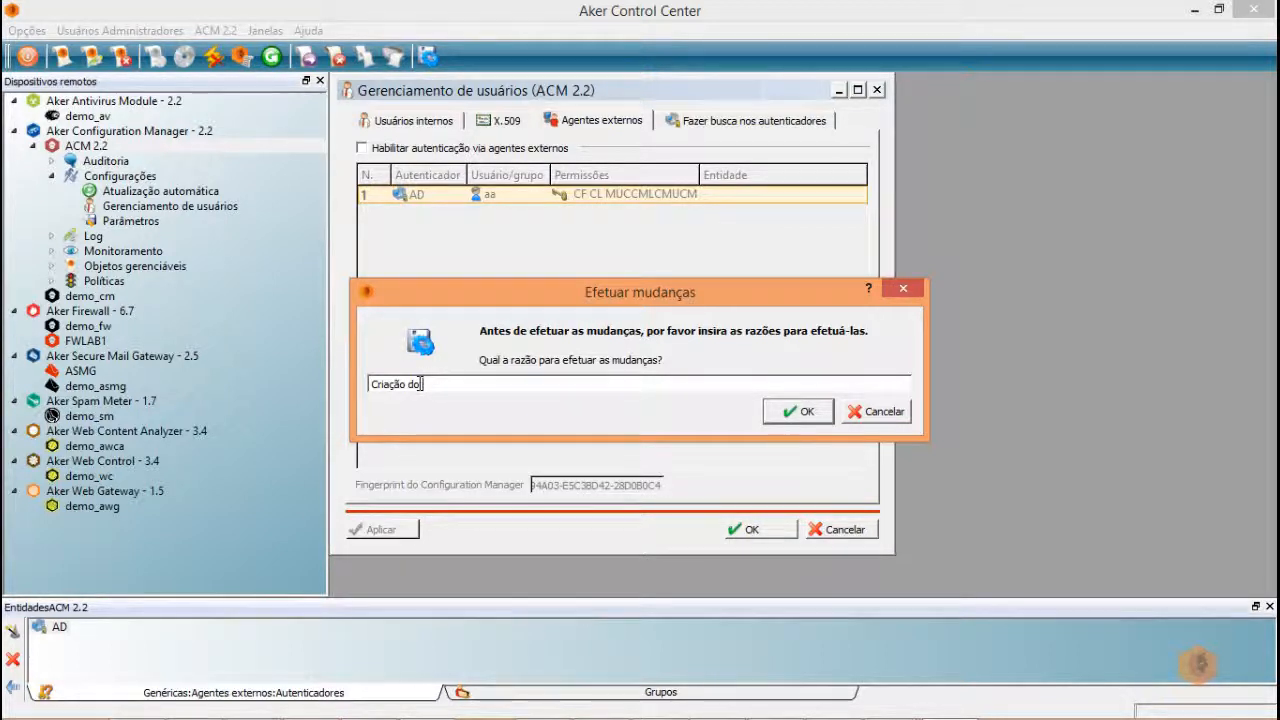
type(" AD")
left_click(800, 412)
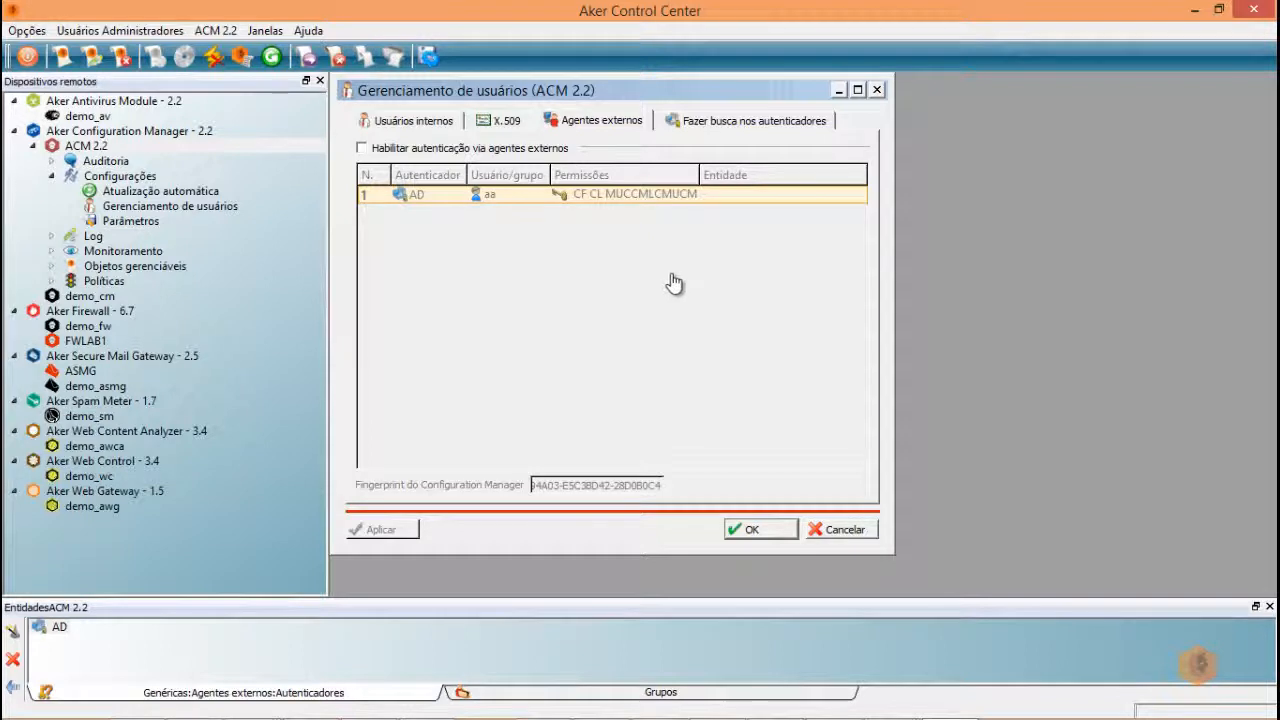
- Open the ACM 2.2 Parâmetros and select the 0.0.0.0 port 1020 bind address for editing
left_click(182, 209)
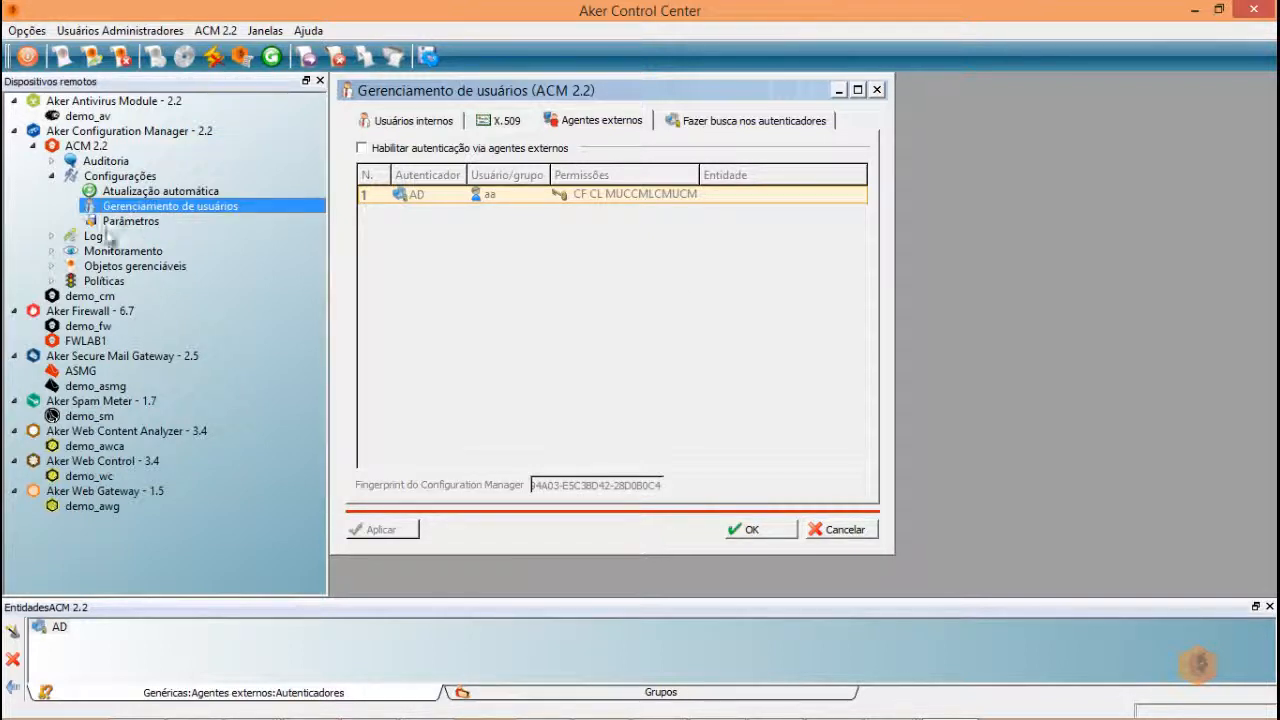
left_click(135, 222)
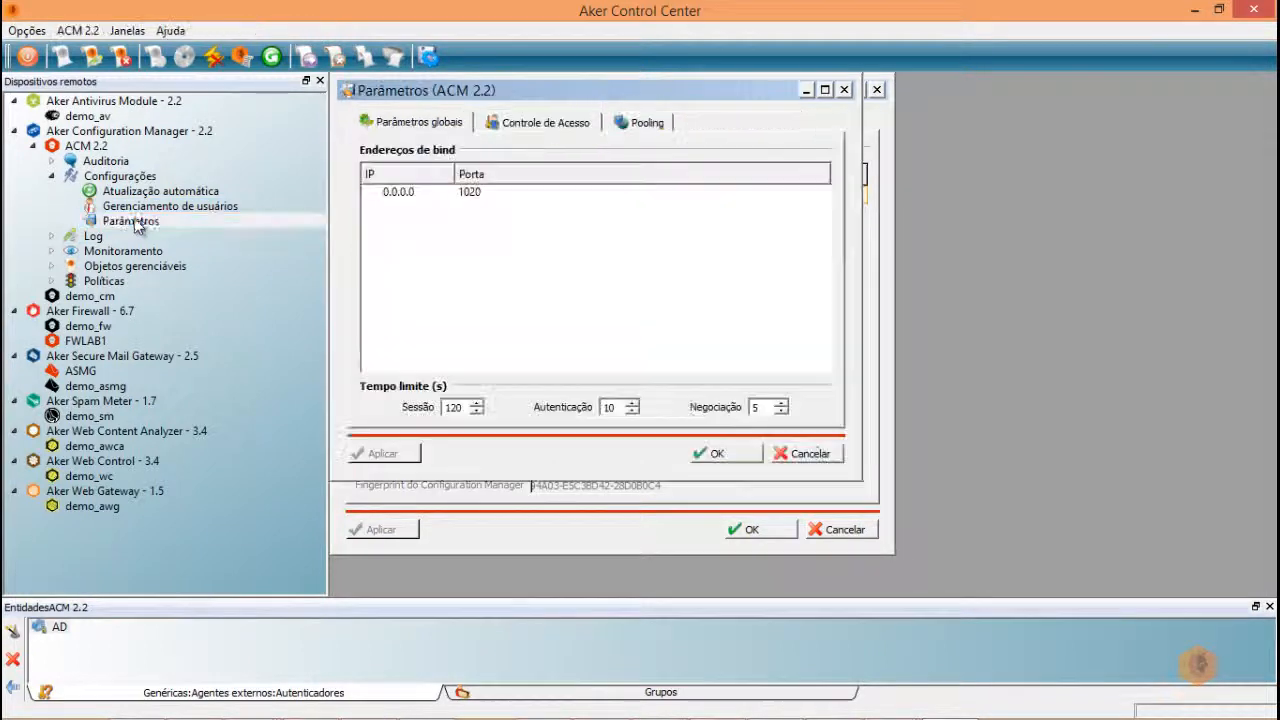
left_click(410, 200)
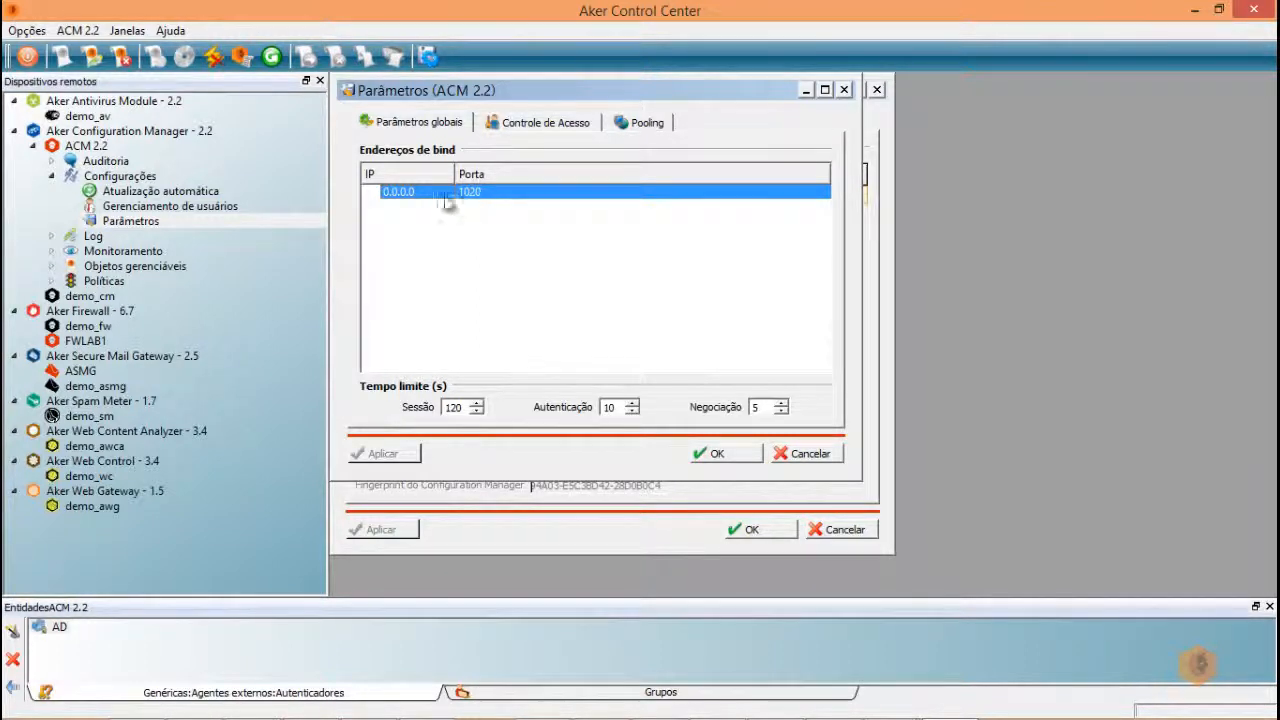
left_click(398, 196)
- Change the bind address to 10.8.32.232 on port 1020 and confirm it
right_click(388, 196)
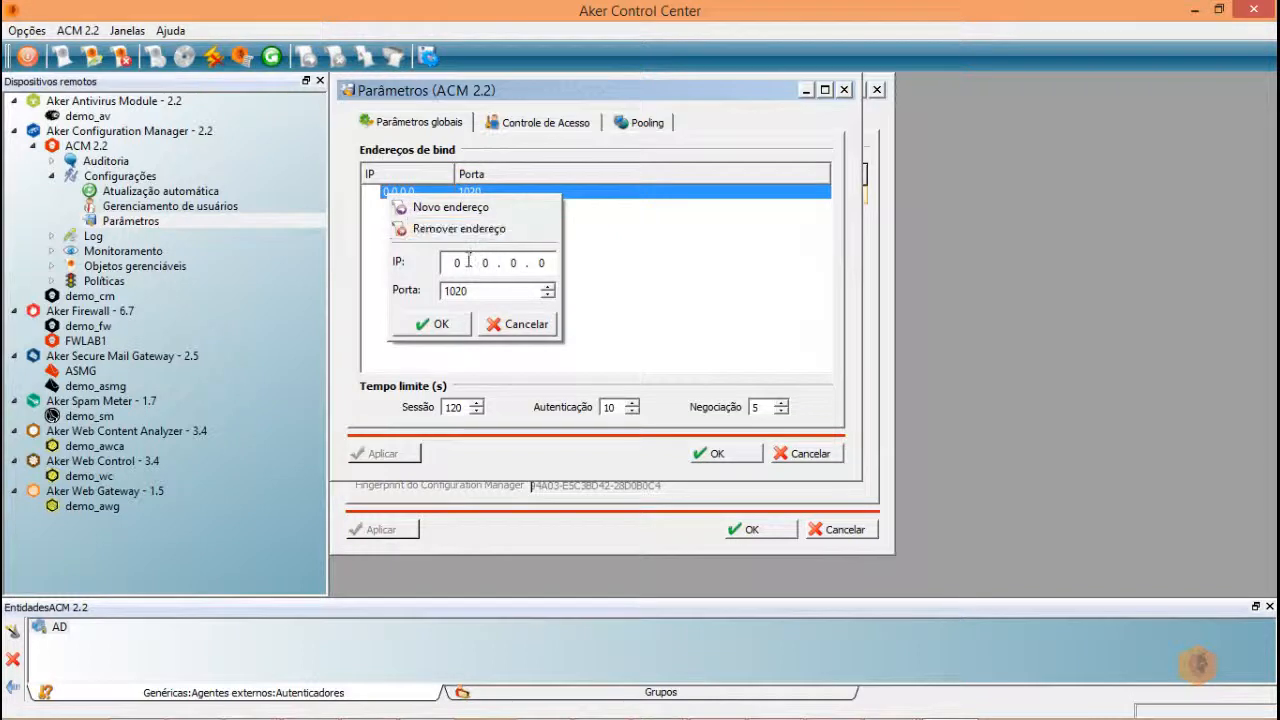
left_click(464, 262)
type("10 . 8 . ")
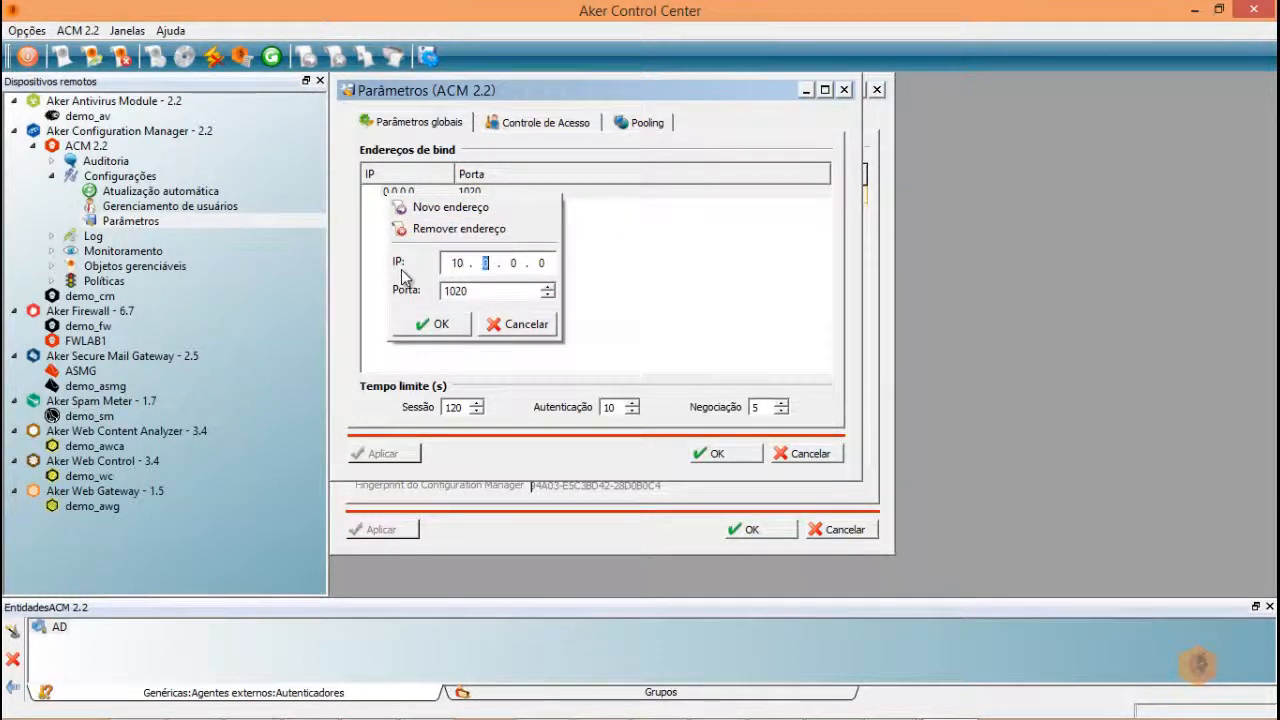
type("32 . 232")
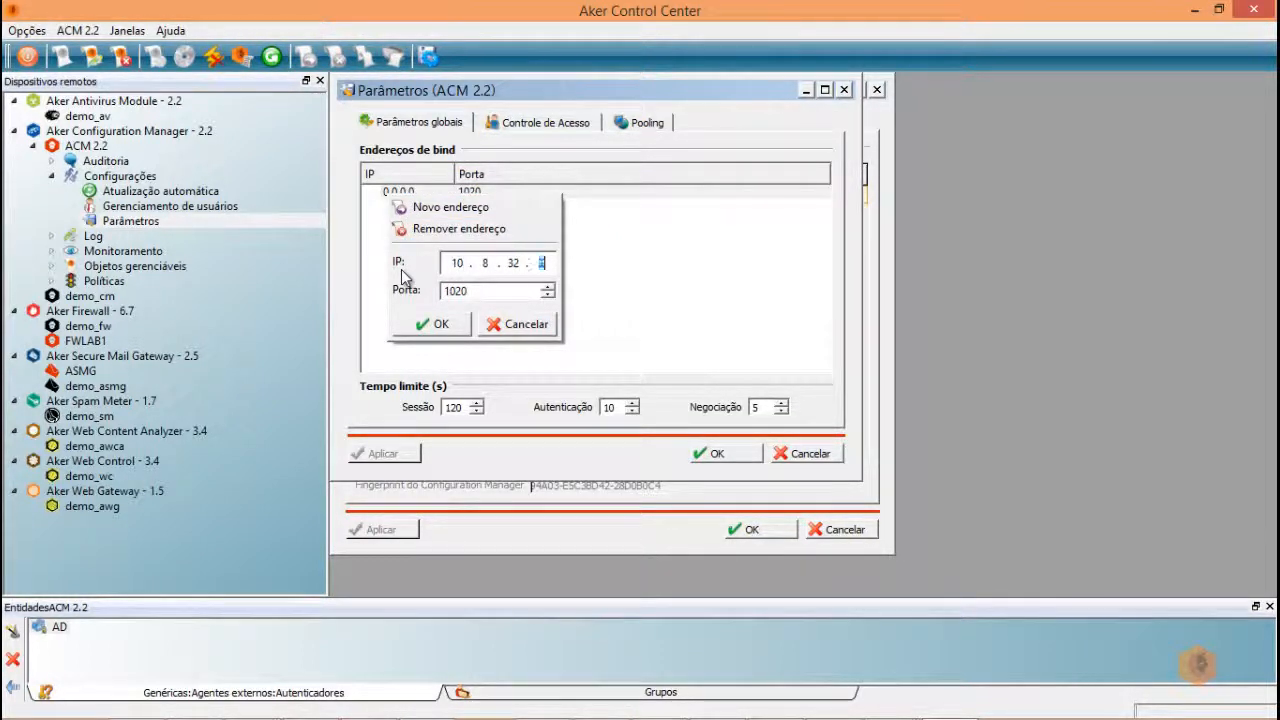
left_click(437, 323)
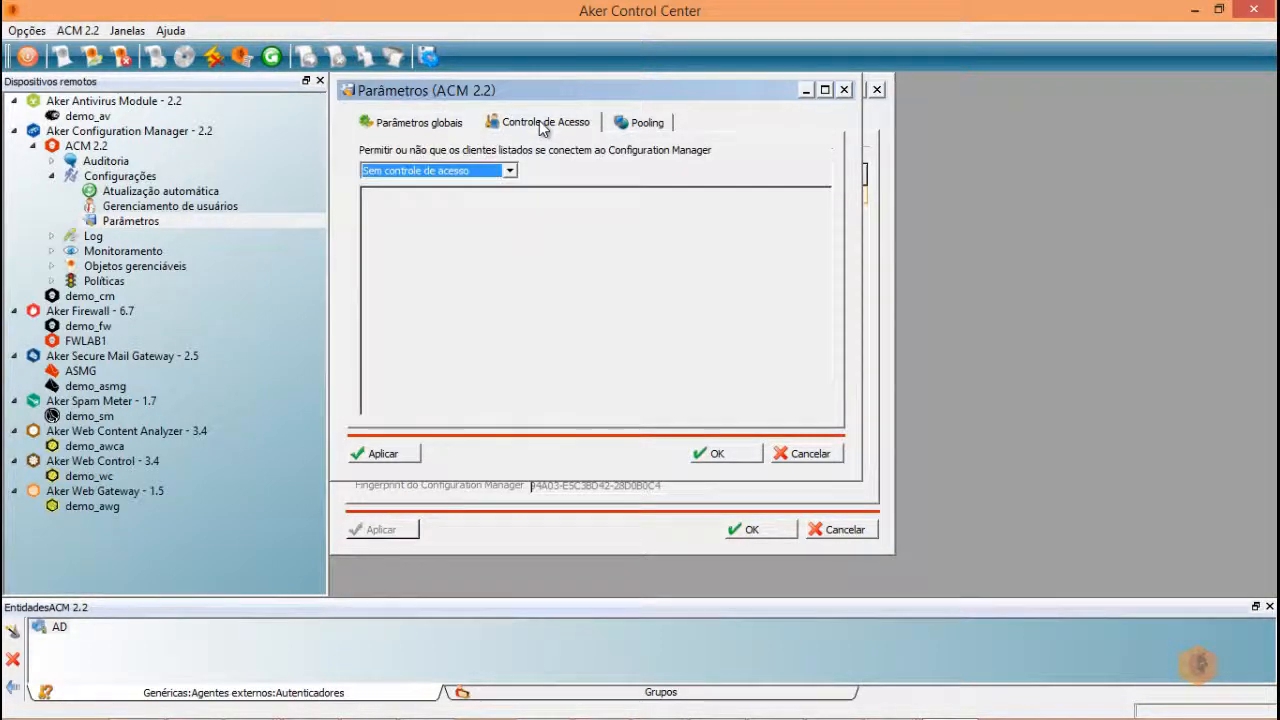
- Set the ACM access control mode to 'Permitir as entidades listadas', then go back to Parâmetros globais
left_click(540, 124)
left_click(509, 172)
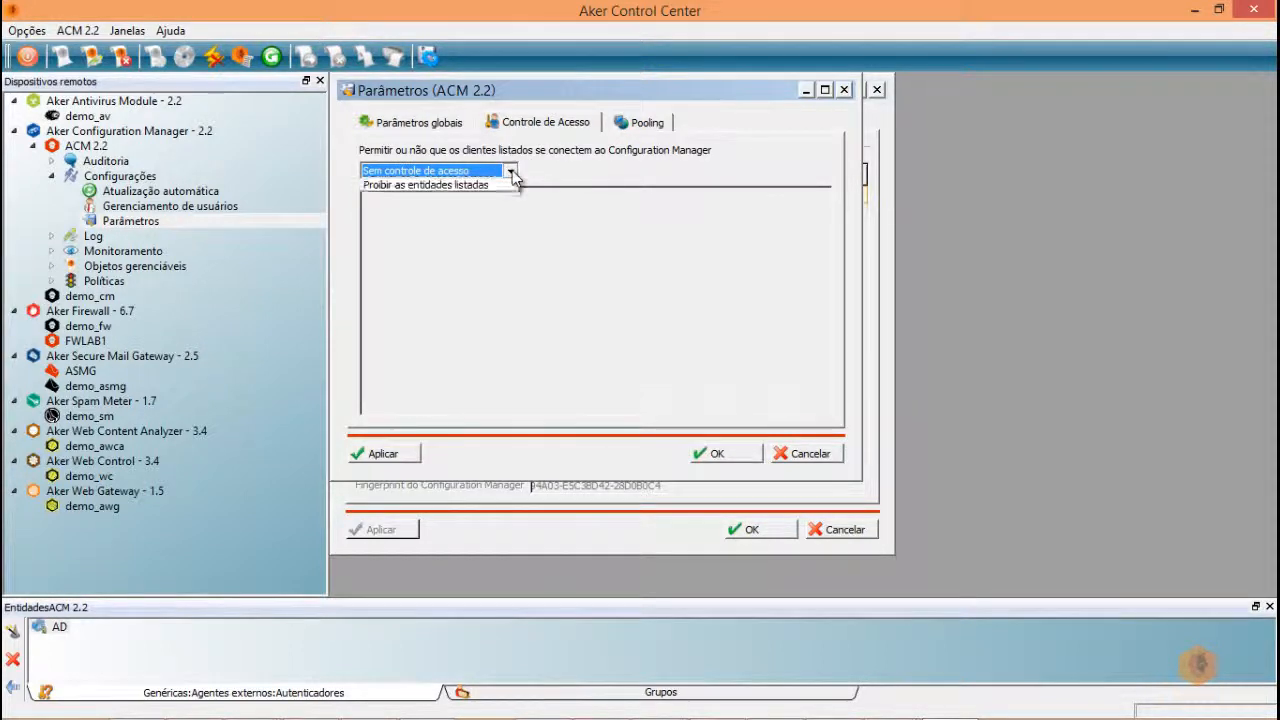
left_click(495, 206)
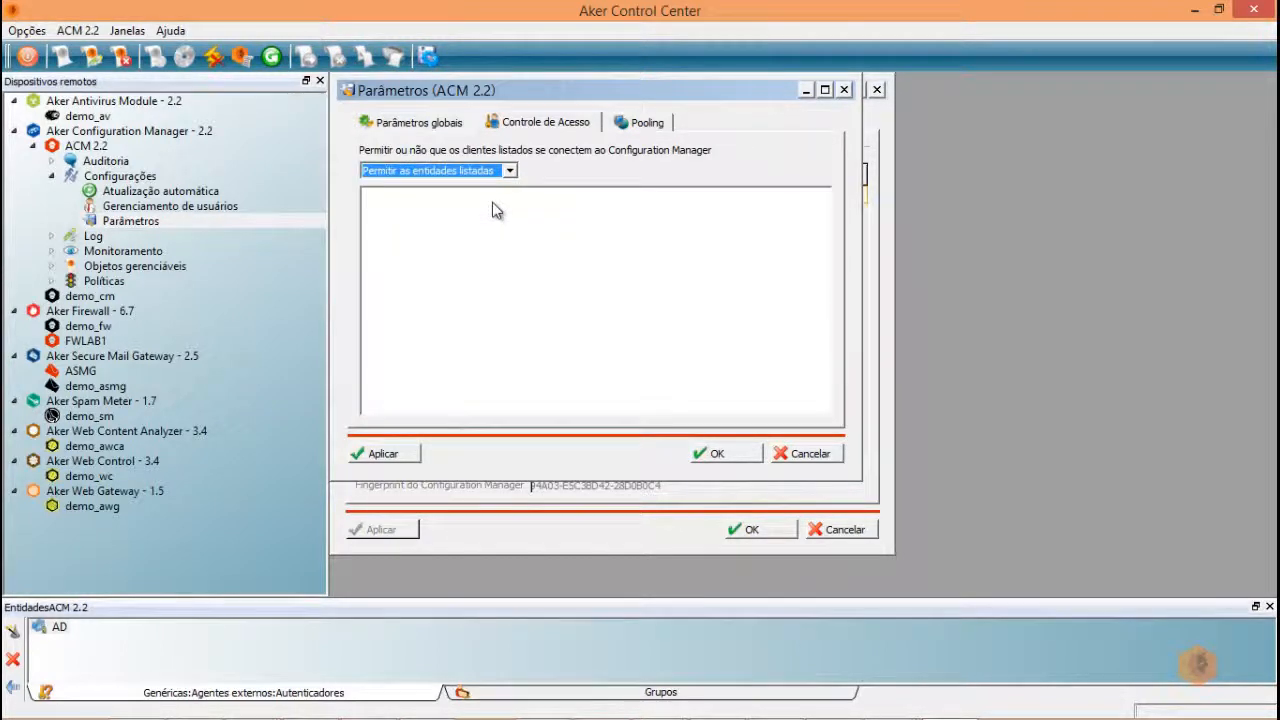
left_click(509, 171)
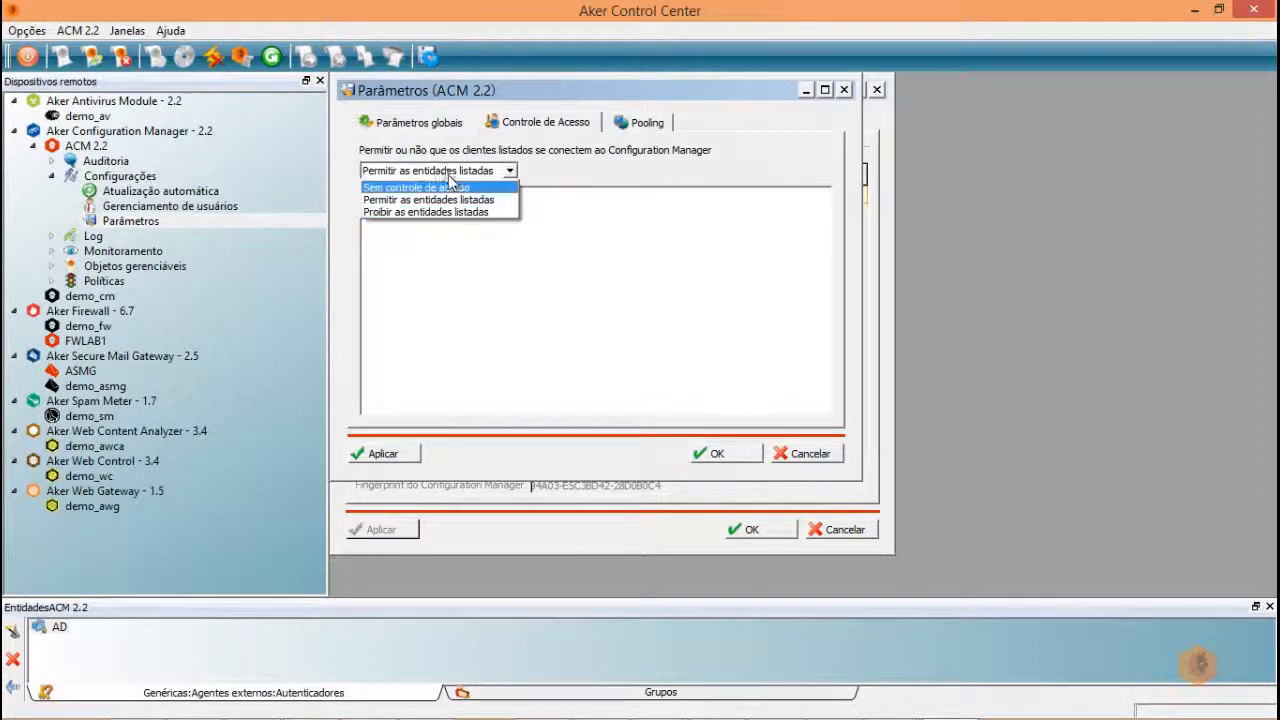
left_click(429, 130)
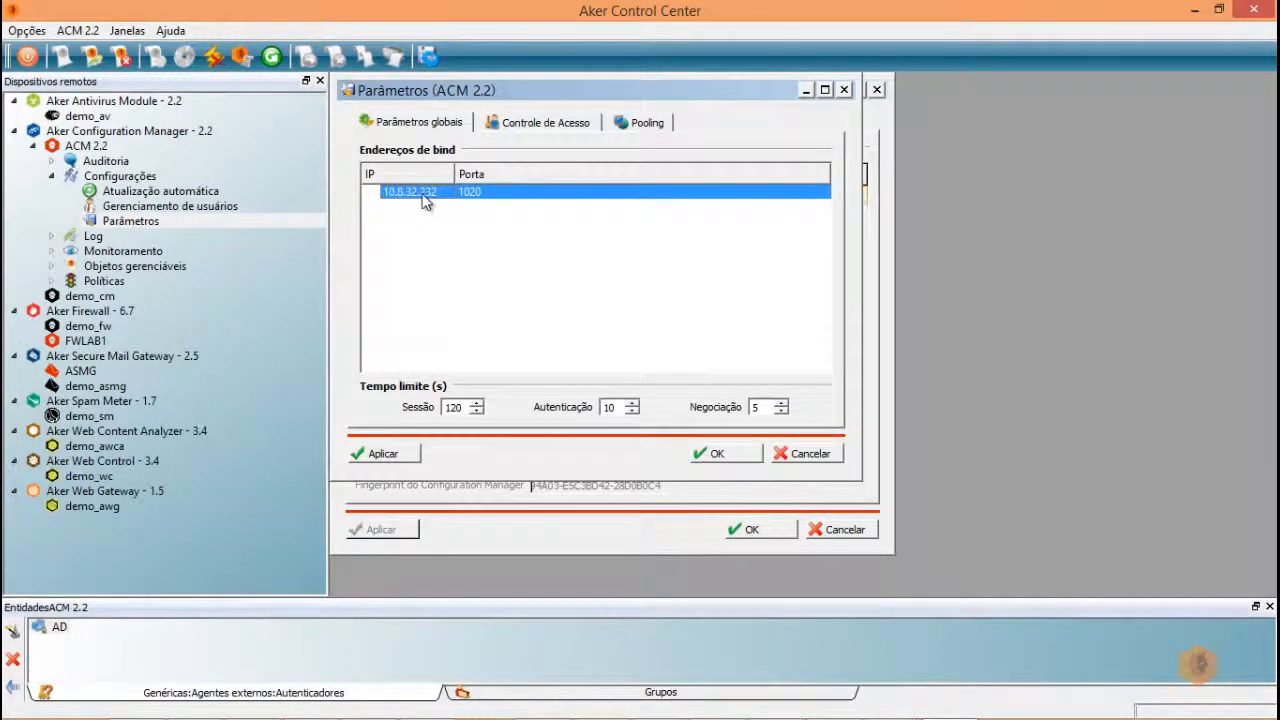
- Add a new 0.0.0.0 port 1020 bind address and remove the 10.8.32.232 entry
right_click(410, 226)
left_click(445, 237)
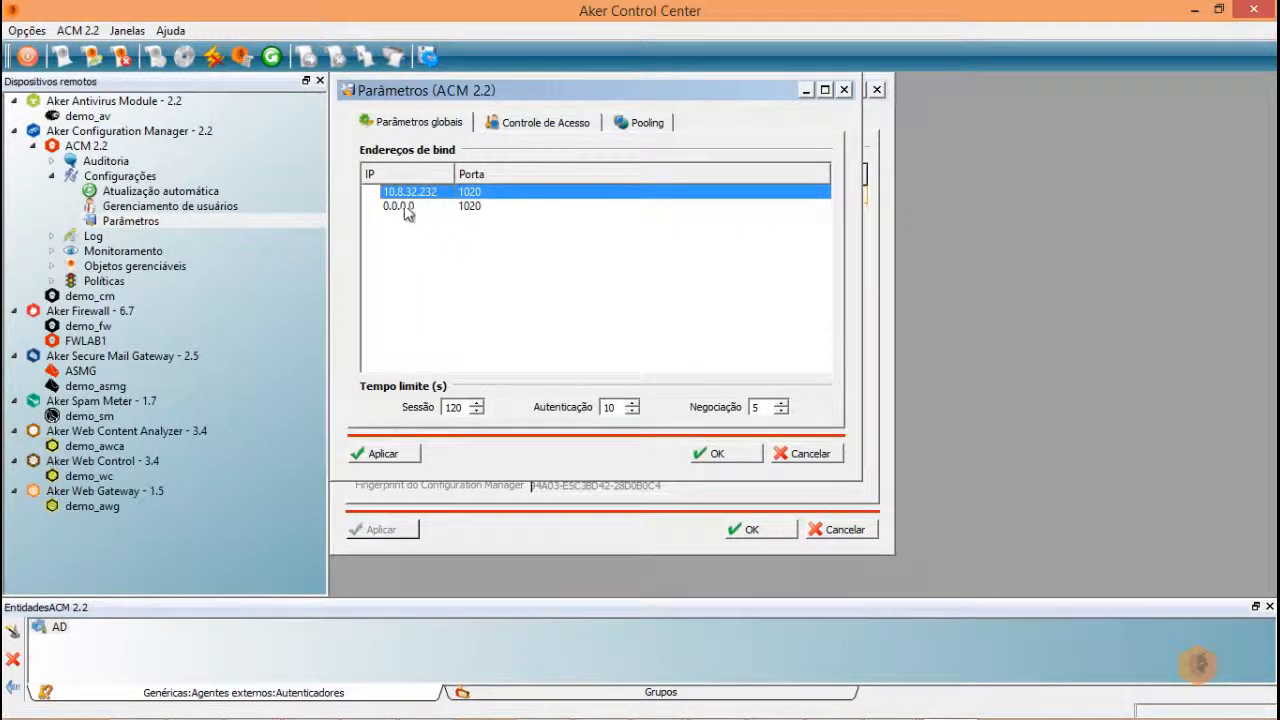
right_click(433, 200)
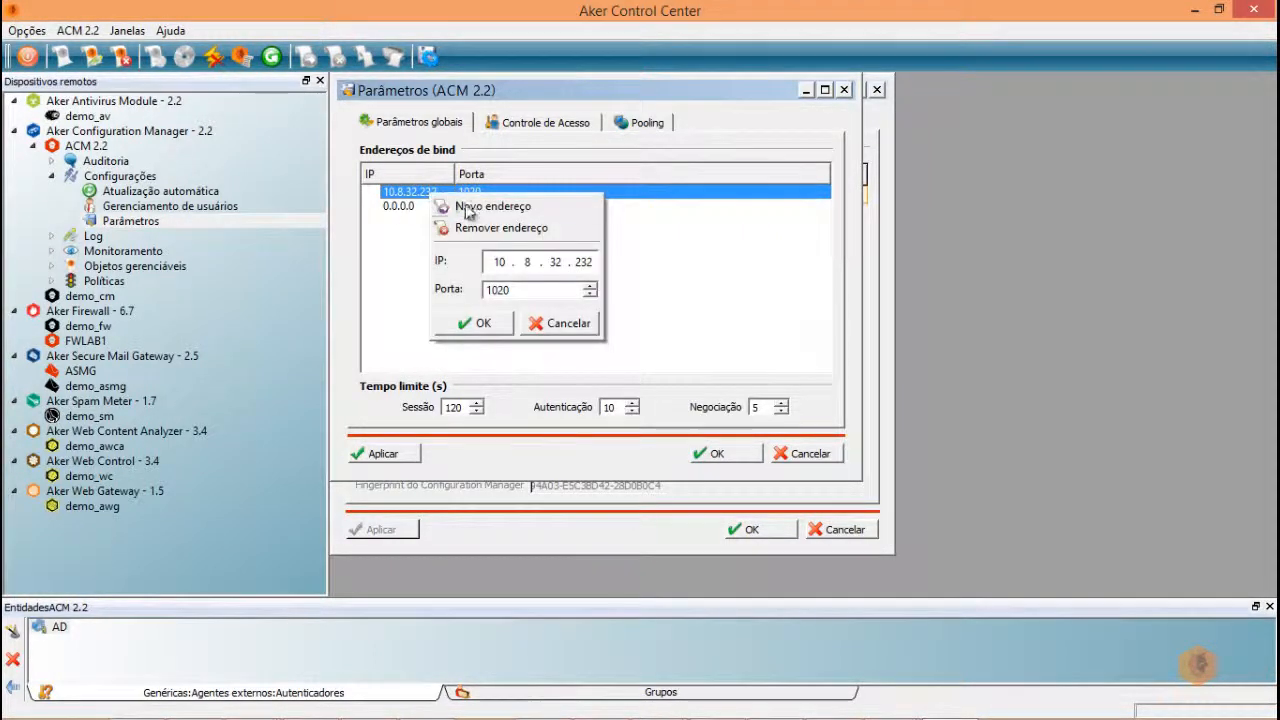
left_click(468, 226)
left_click(596, 383)
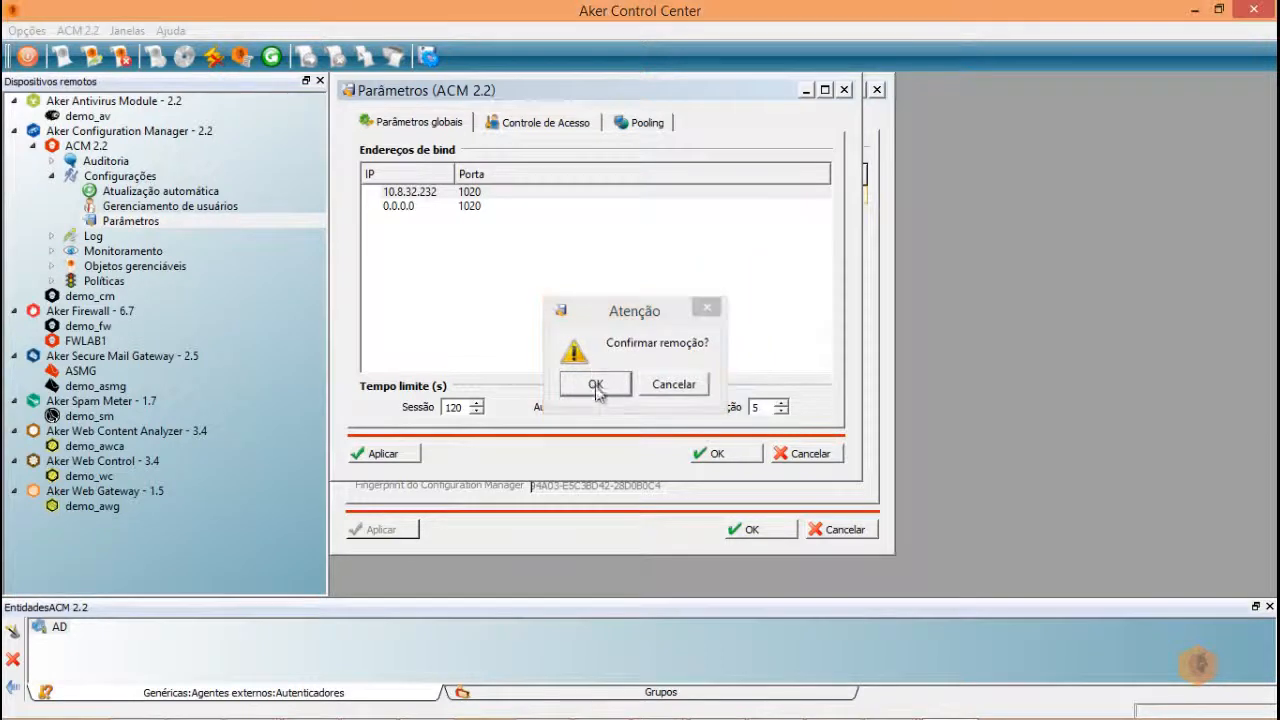
- Set the access control mode to 'Proibir as entidades listadas'
left_click(535, 121)
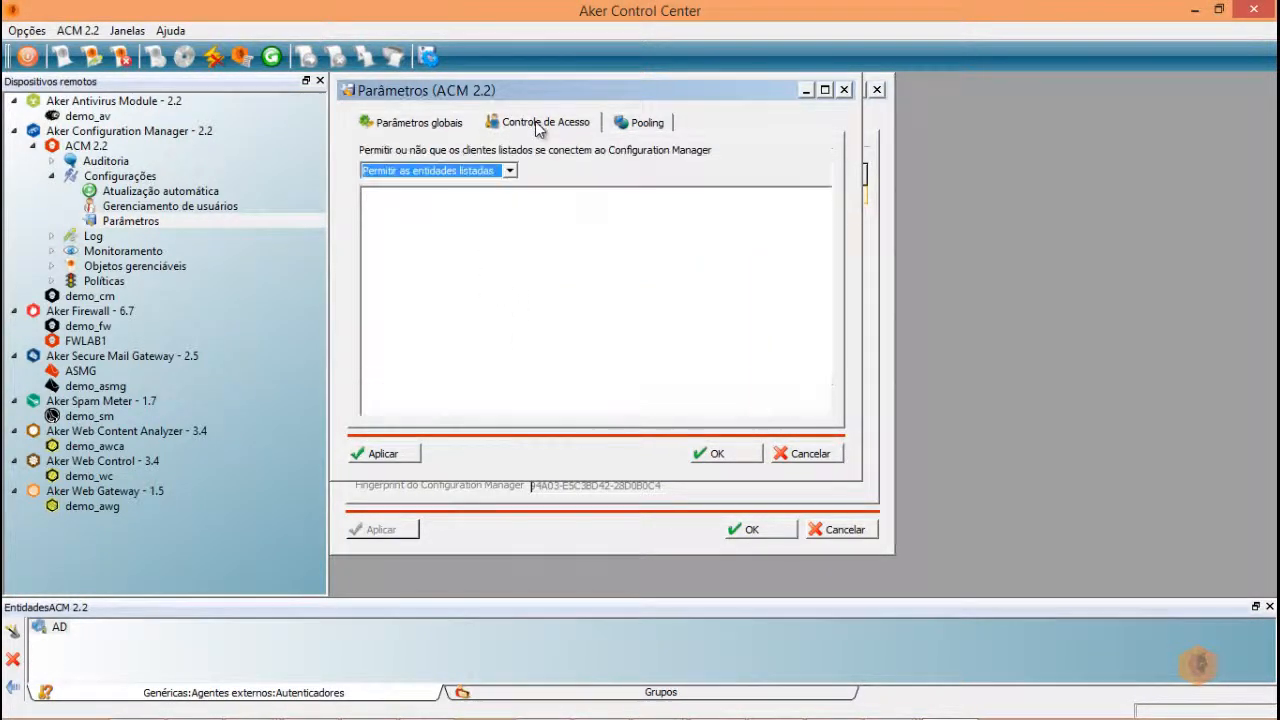
left_click(510, 172)
left_click(475, 214)
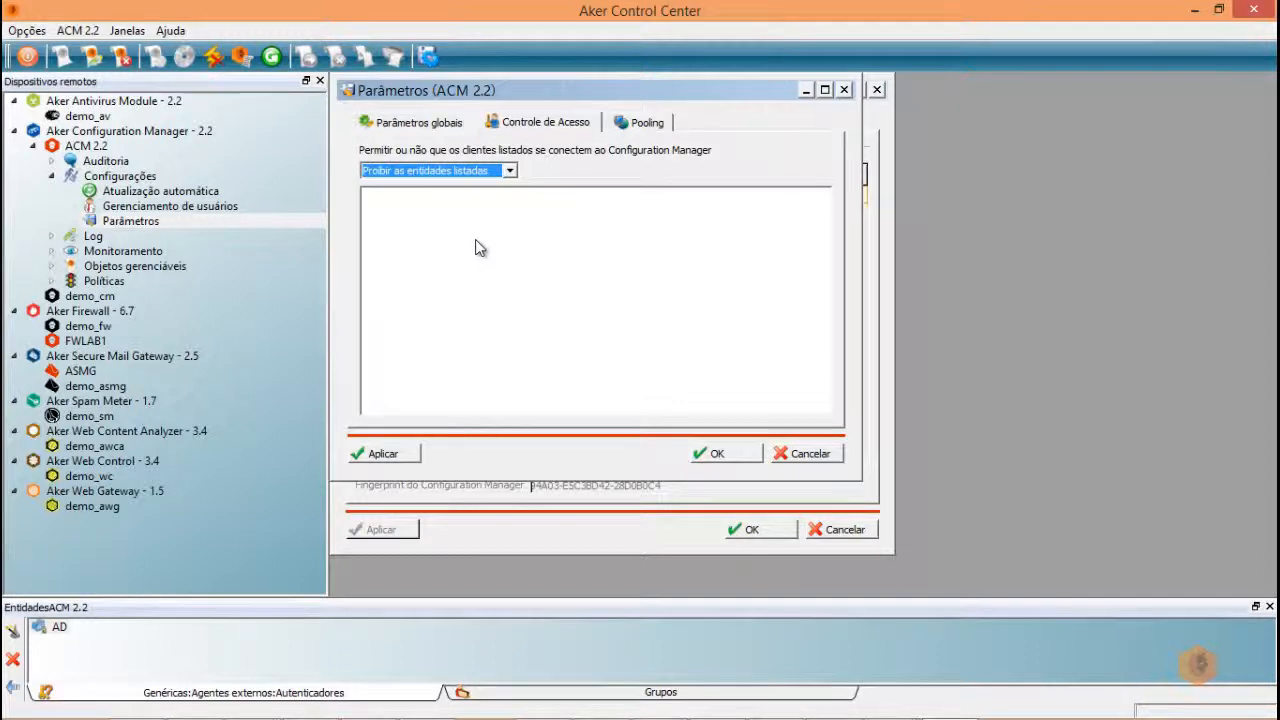
- Show the Máquinas category in the Entidades panel
right_click(456, 247)
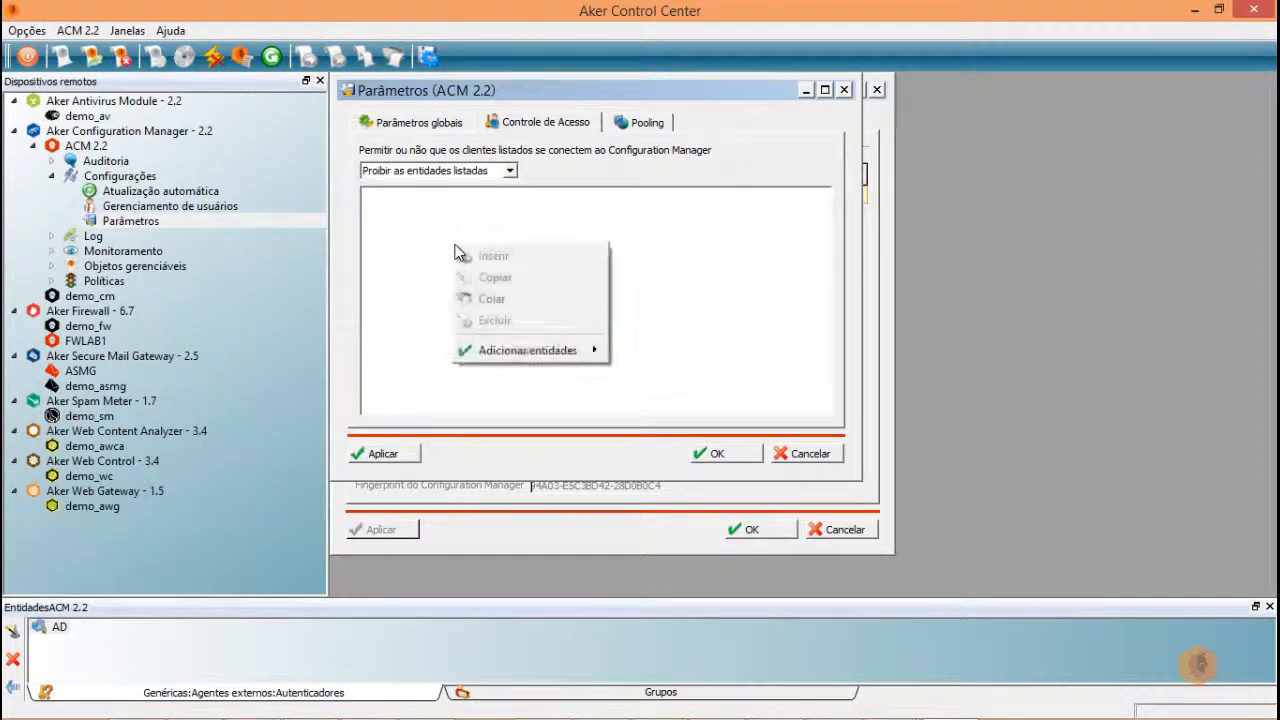
mouse_move(525, 350)
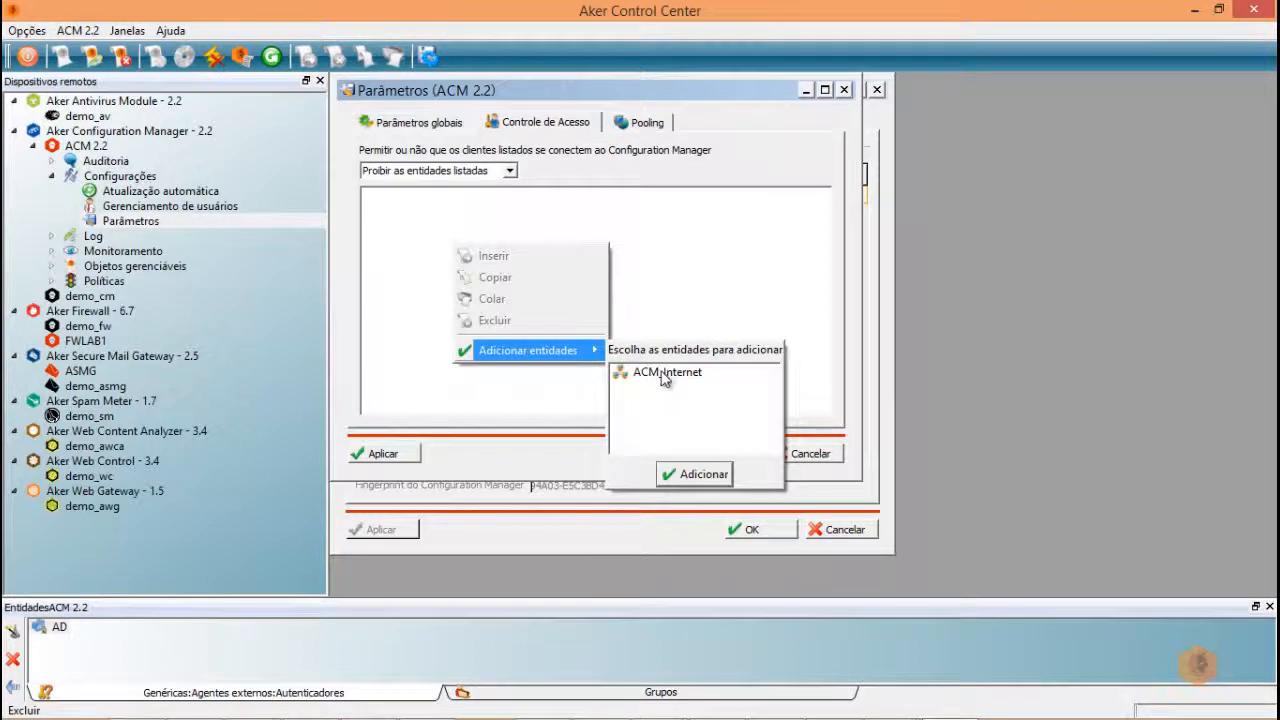
left_click_drag(666, 372, 668, 378)
left_click(400, 322)
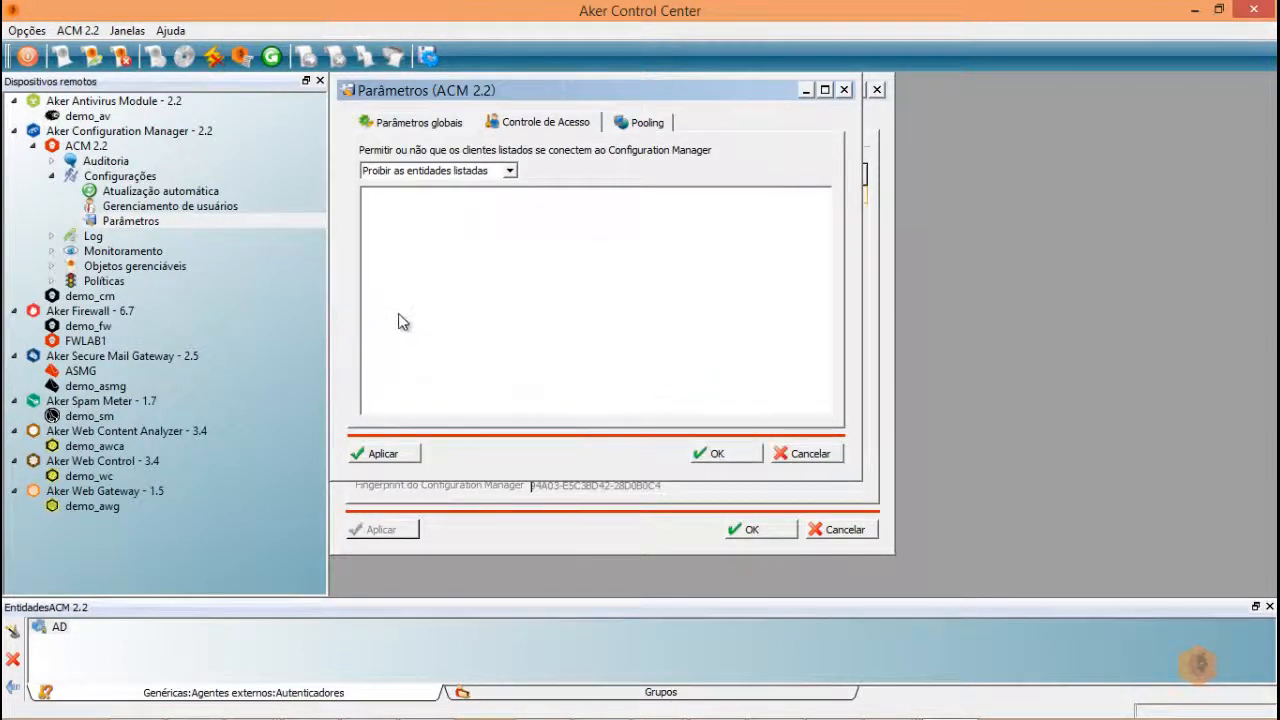
left_click(280, 702)
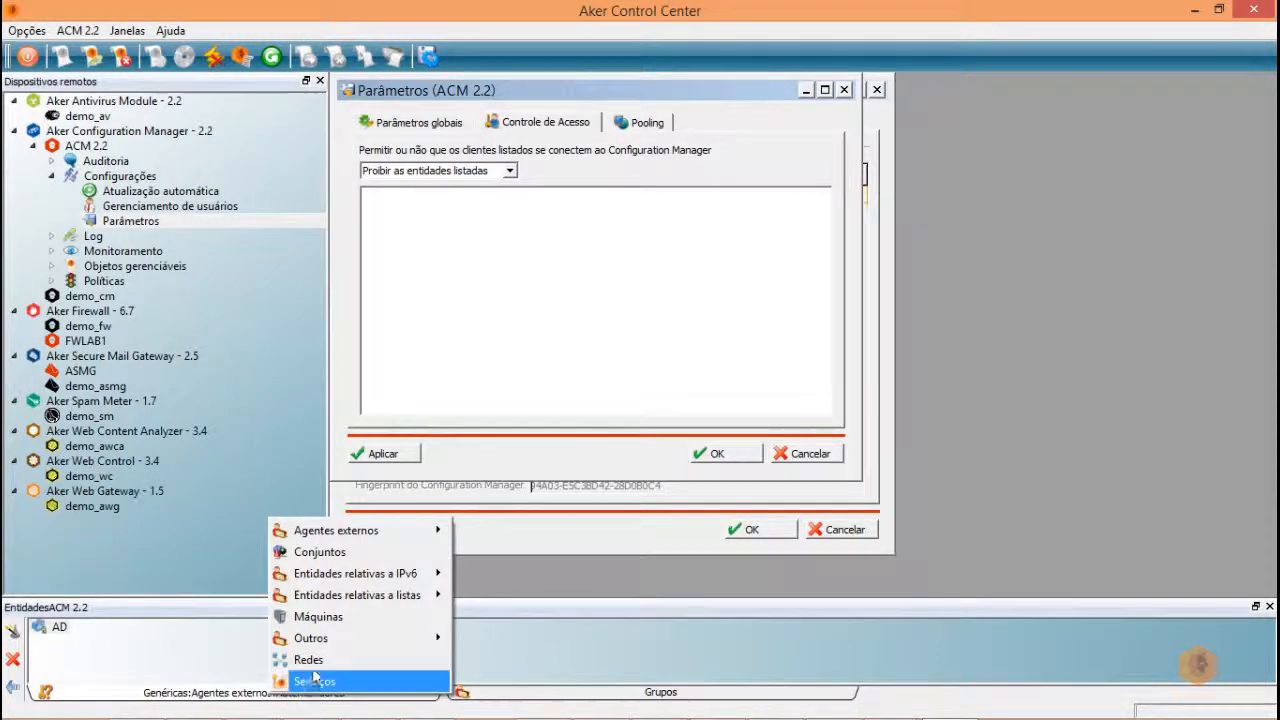
left_click(330, 616)
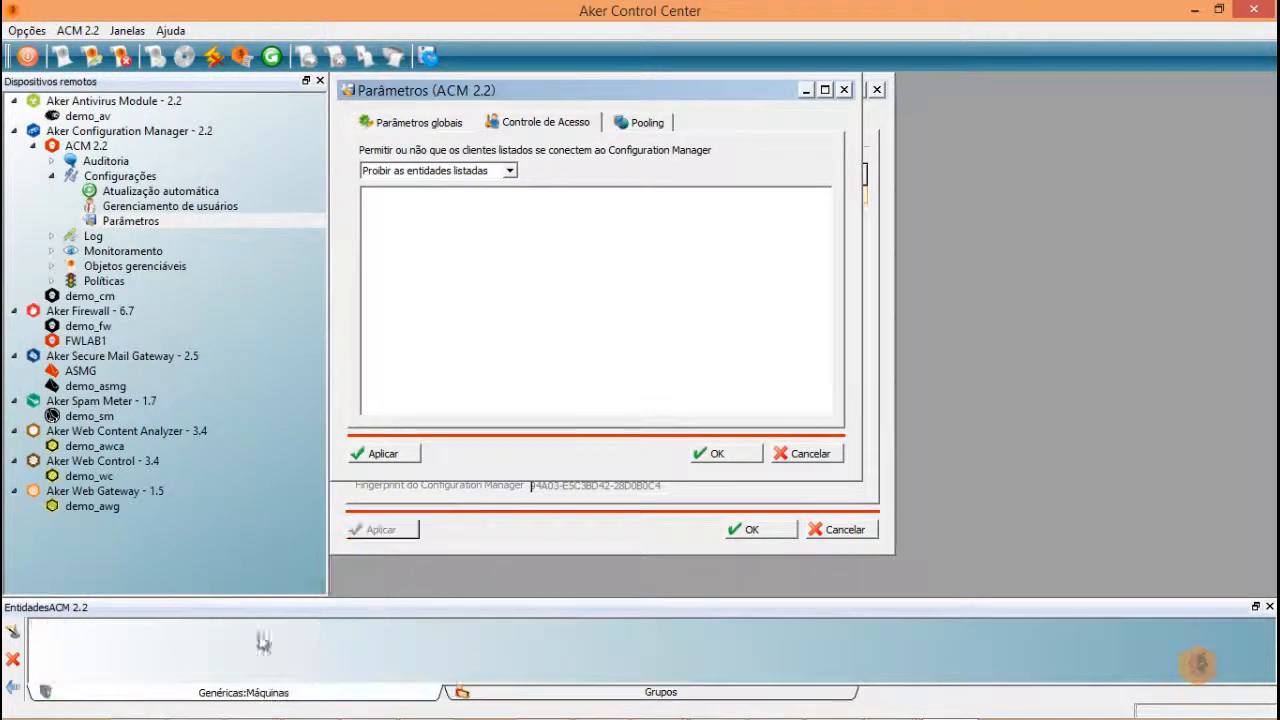
- Create machine entity 10.8.32.155, named automatically, and add it to the deny list
right_click(192, 652)
left_click(305, 686)
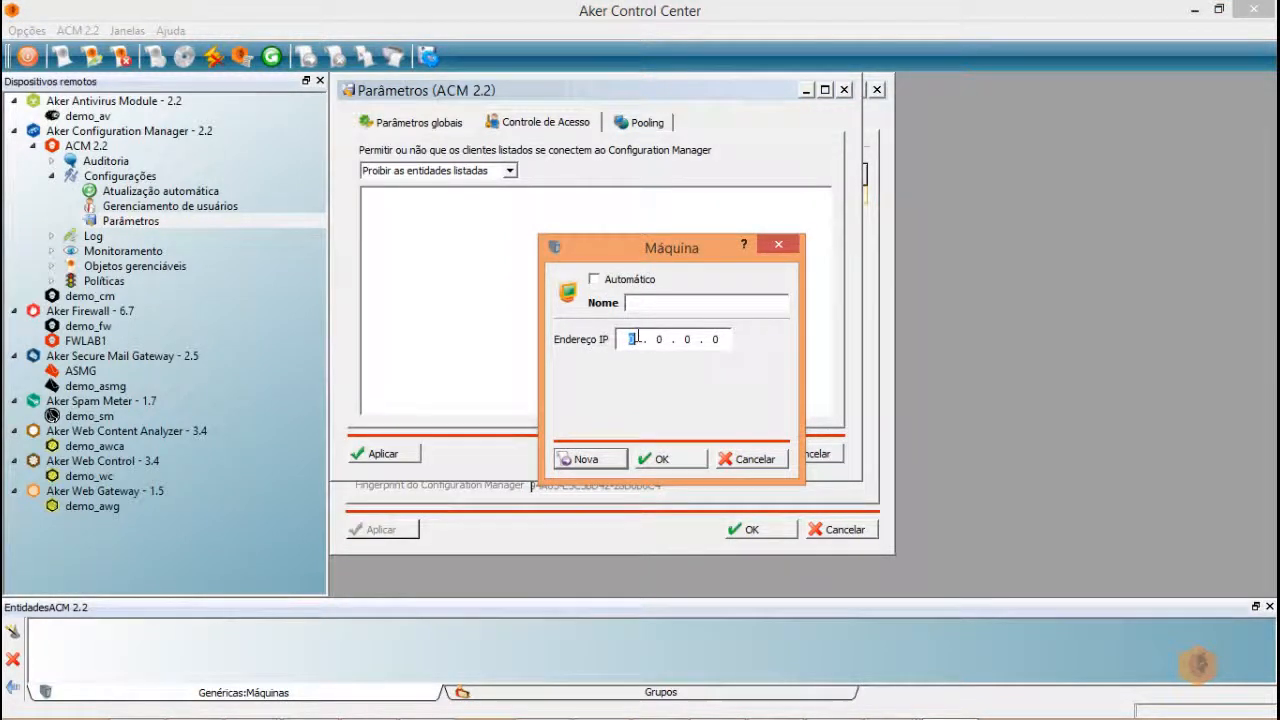
type("10 . 8 . 32 . 155")
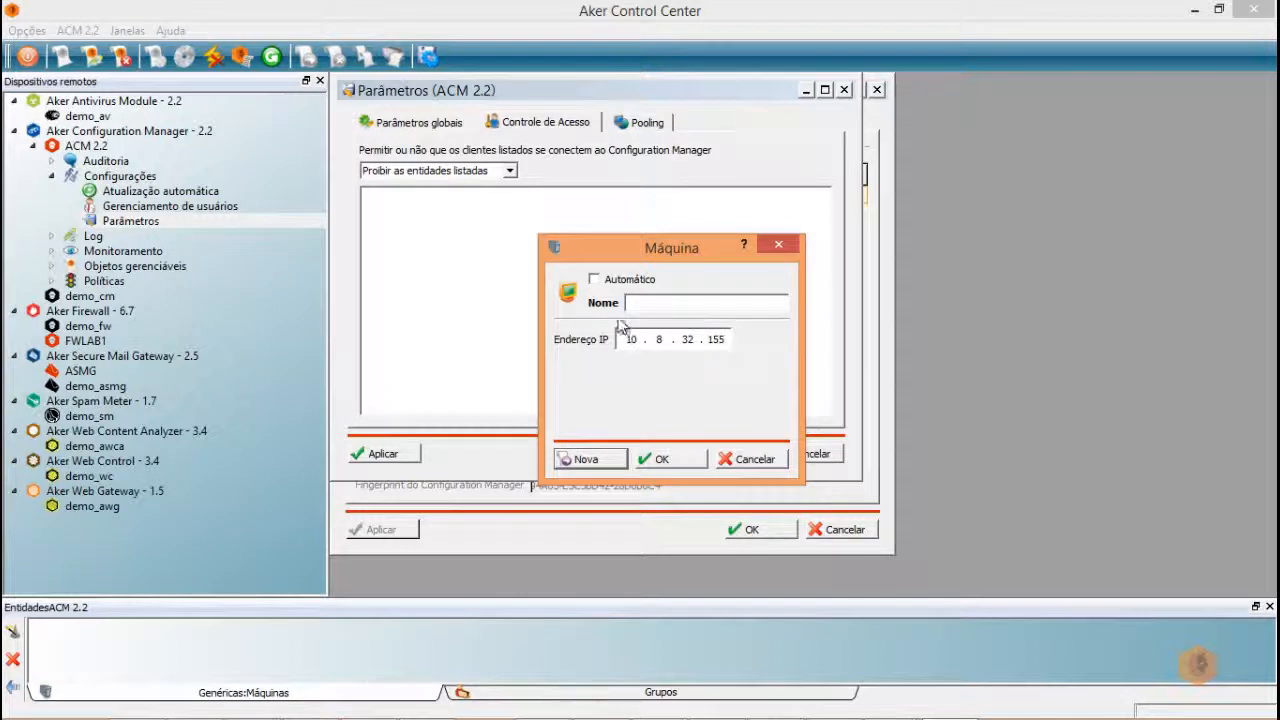
left_click(594, 279)
left_click(662, 459)
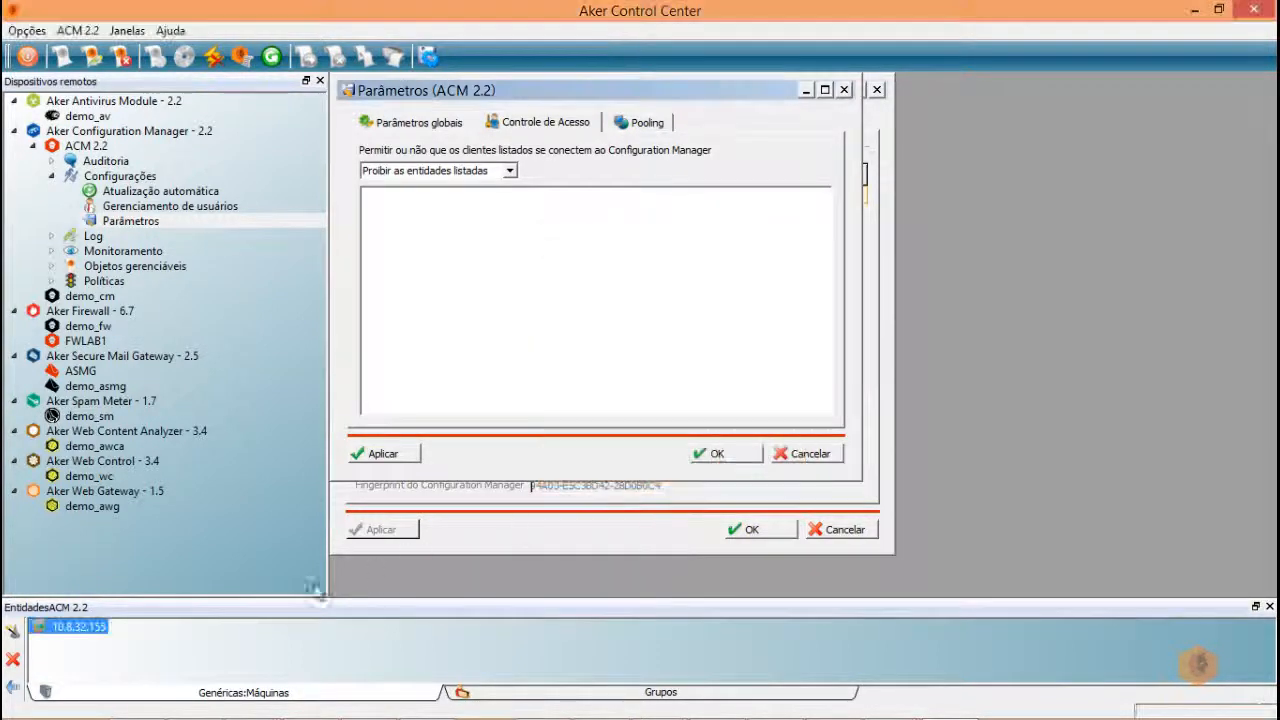
left_click_drag(78, 627, 536, 243)
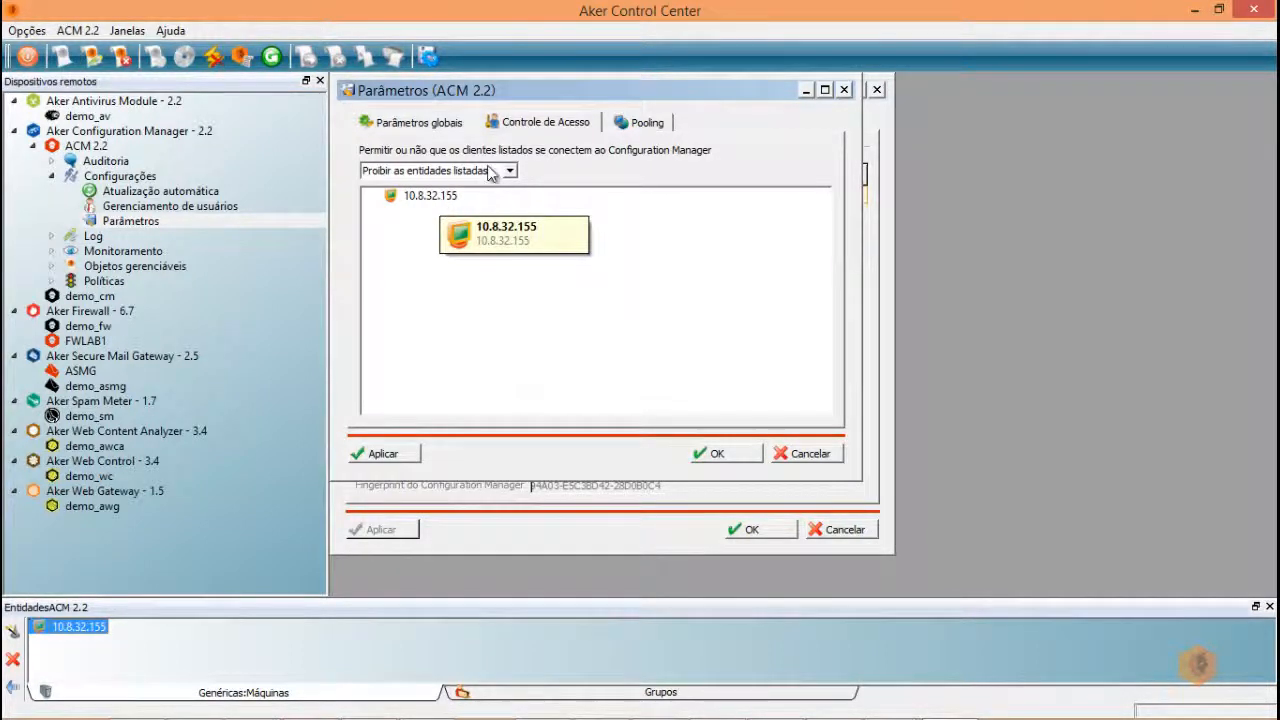
left_click(647, 123)
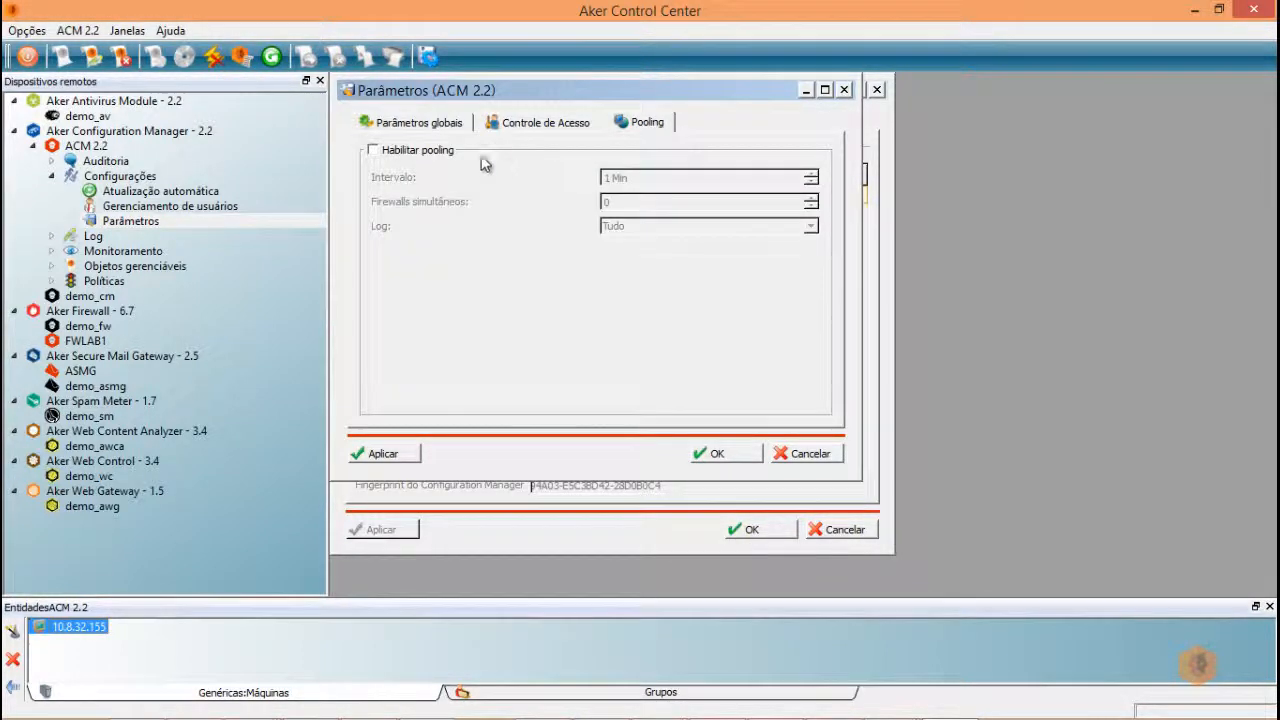
- Leave 'Habilitar pooling' unticked, apply, and close the ACM Parâmetros with OK
left_click(373, 151)
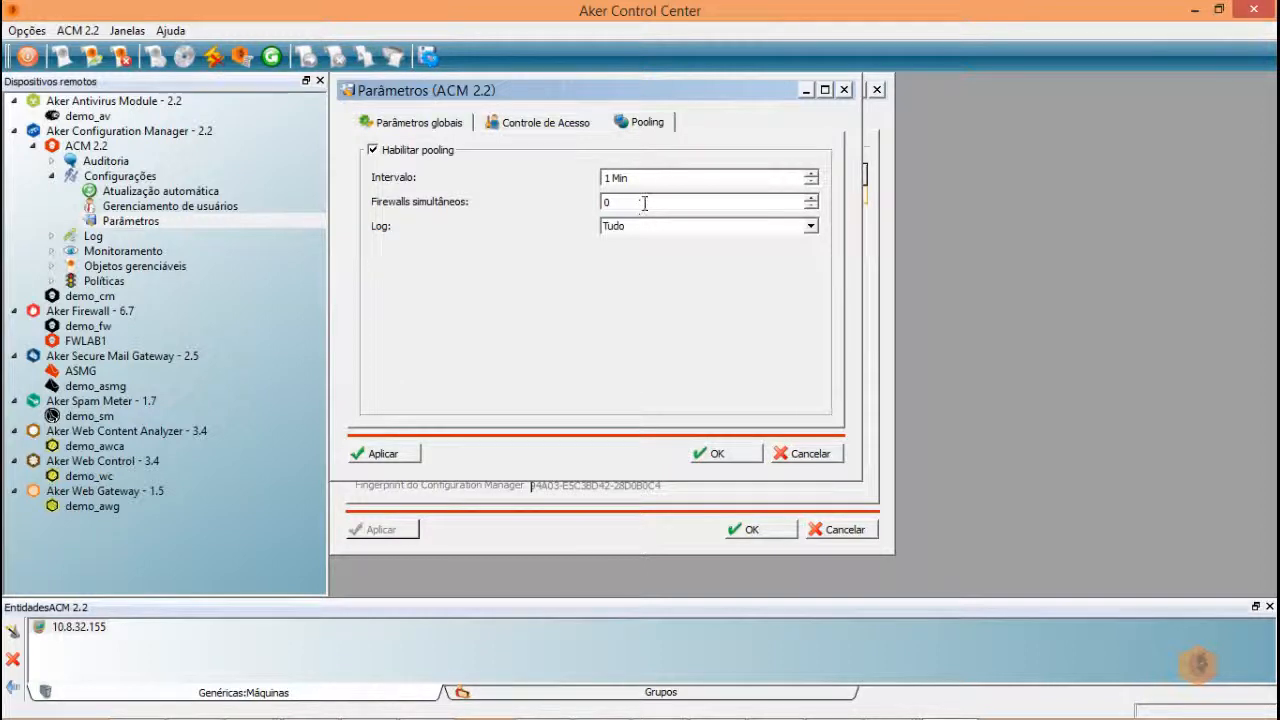
left_click(373, 150)
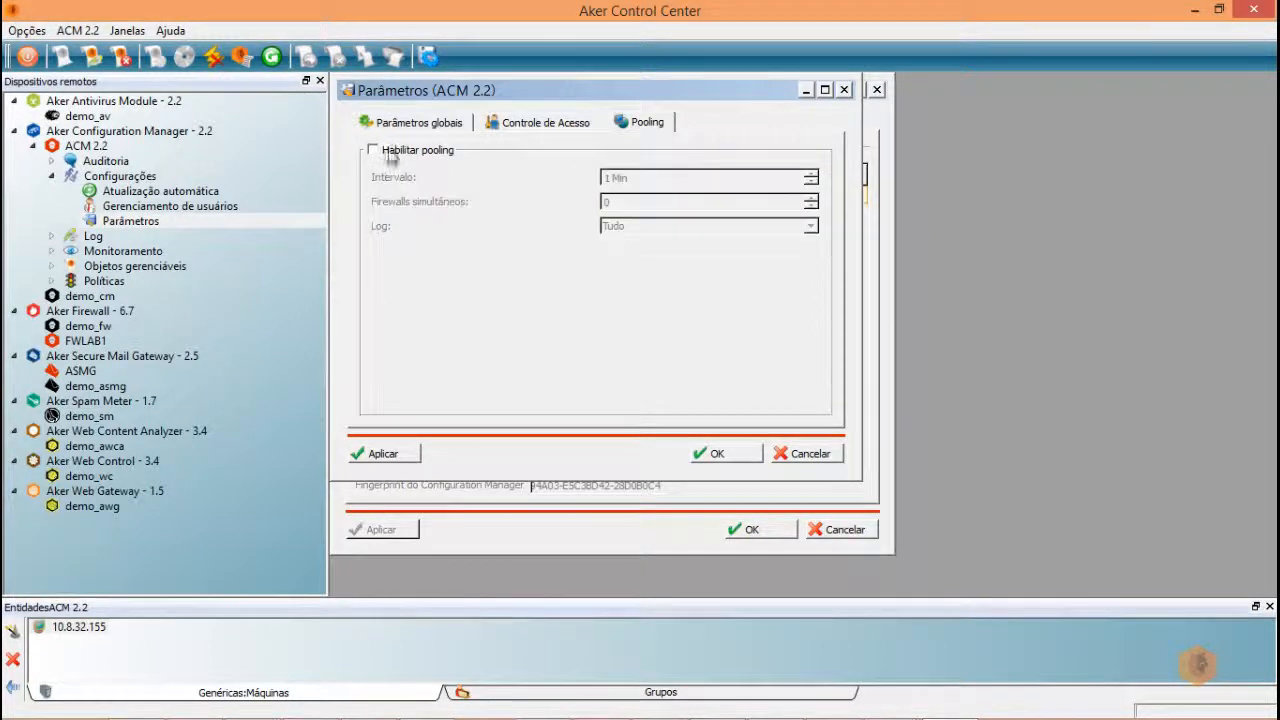
left_click(410, 454)
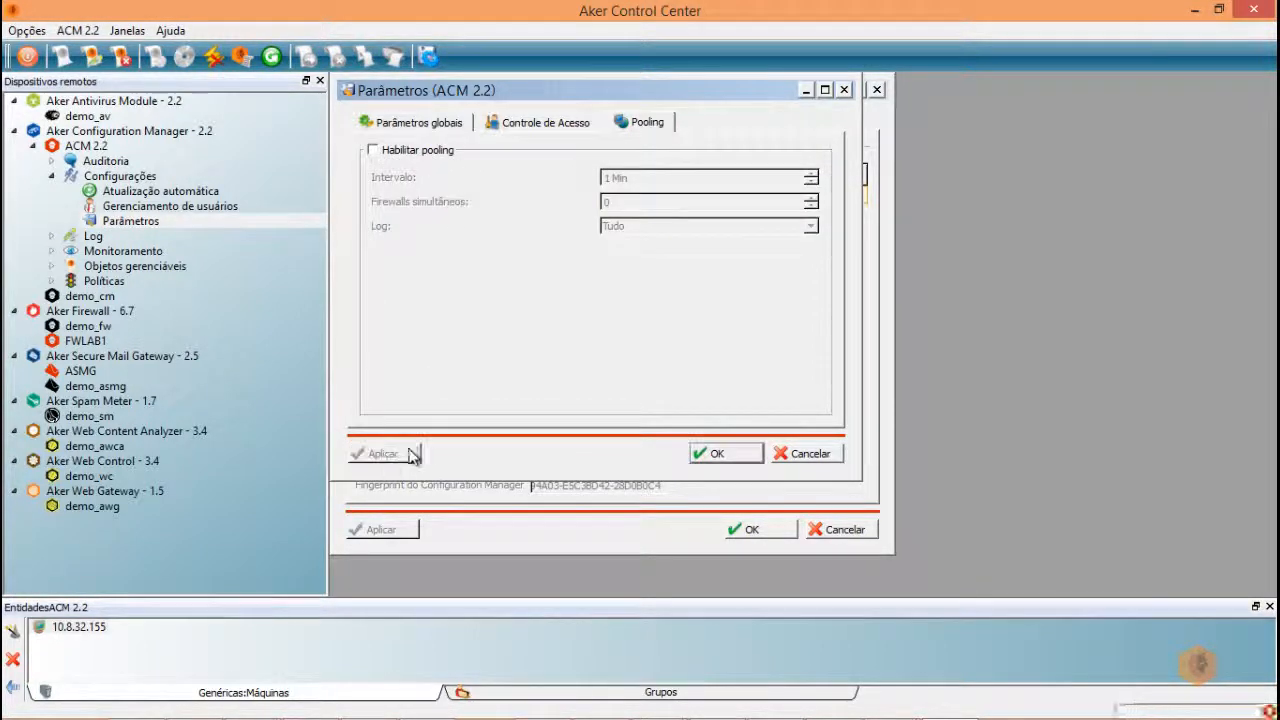
left_click(749, 457)
- Close Gerenciamento de usuários, collapse Configurações, and expand Objetos gerenciáveis to view its entries
left_click(876, 90)
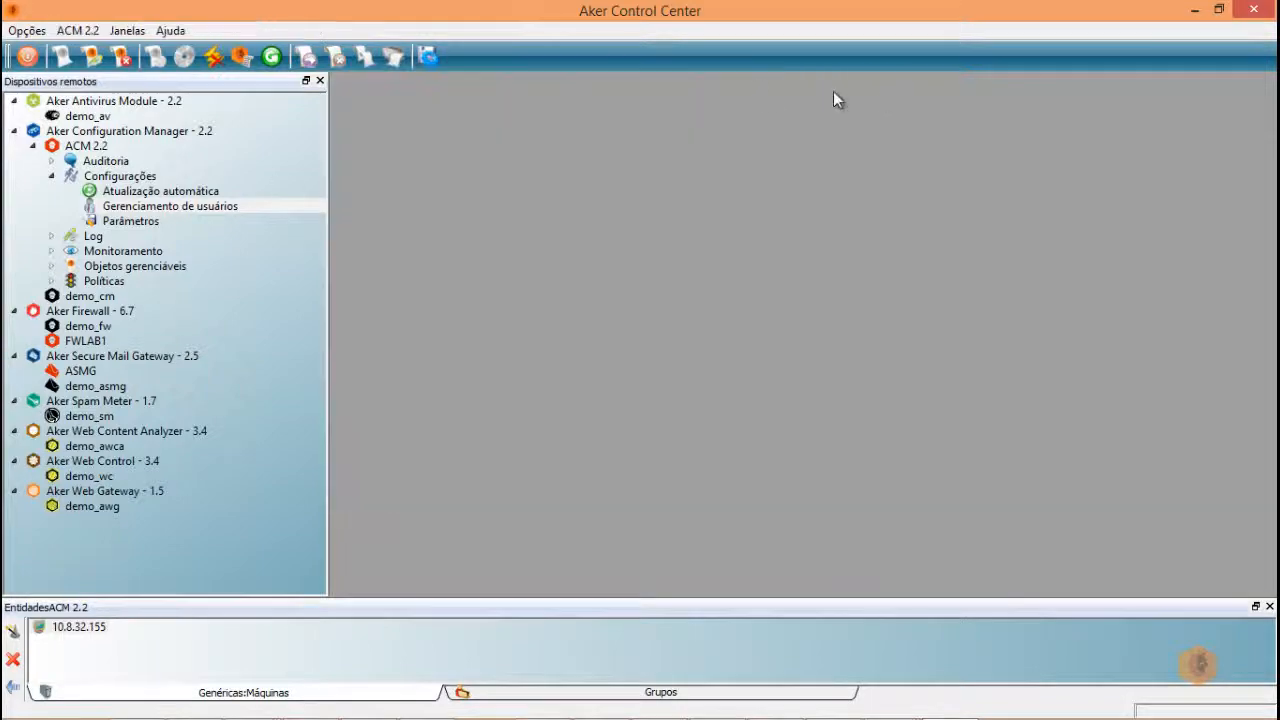
left_click(51, 175)
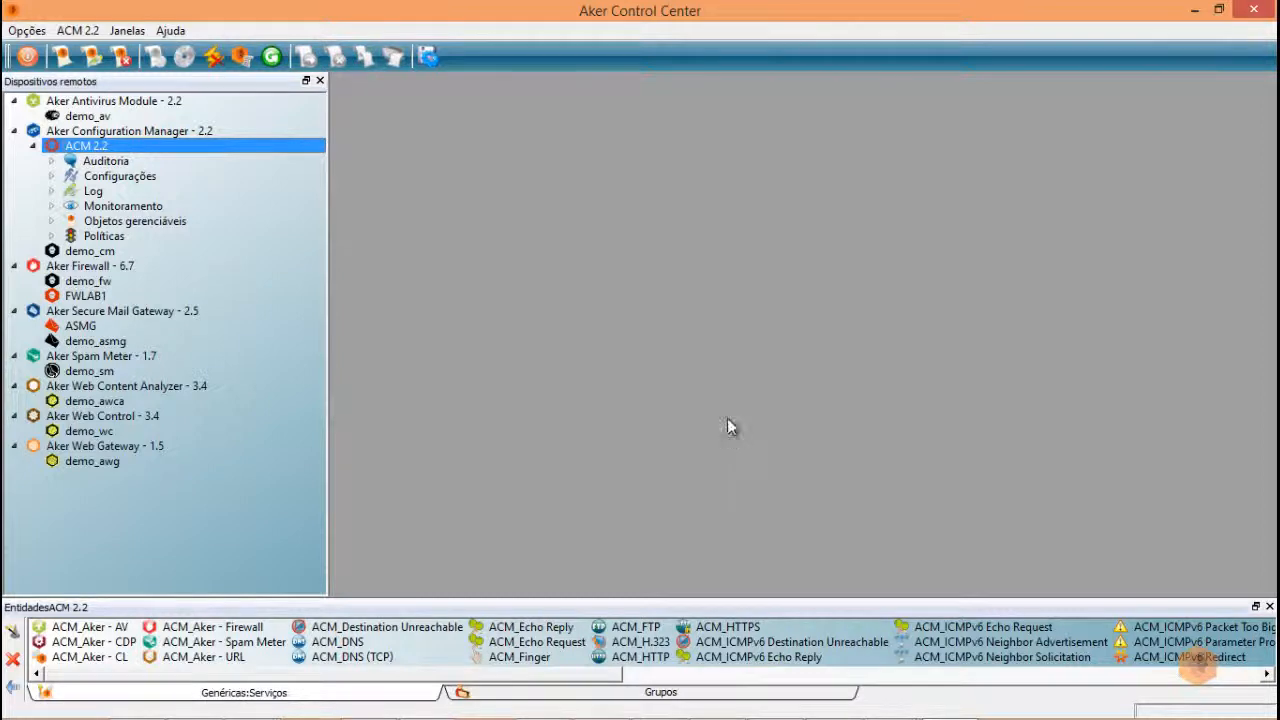
double_click(71, 222)
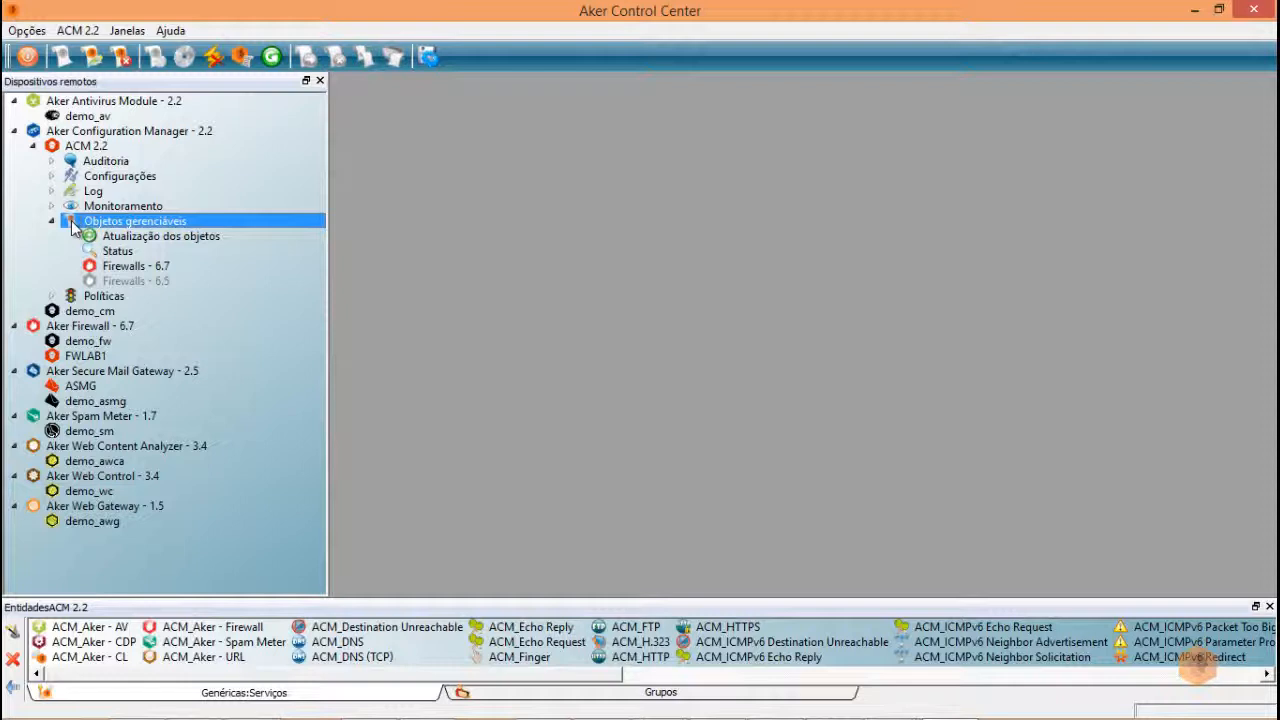
left_click(170, 240)
left_click(128, 253)
left_click(134, 268)
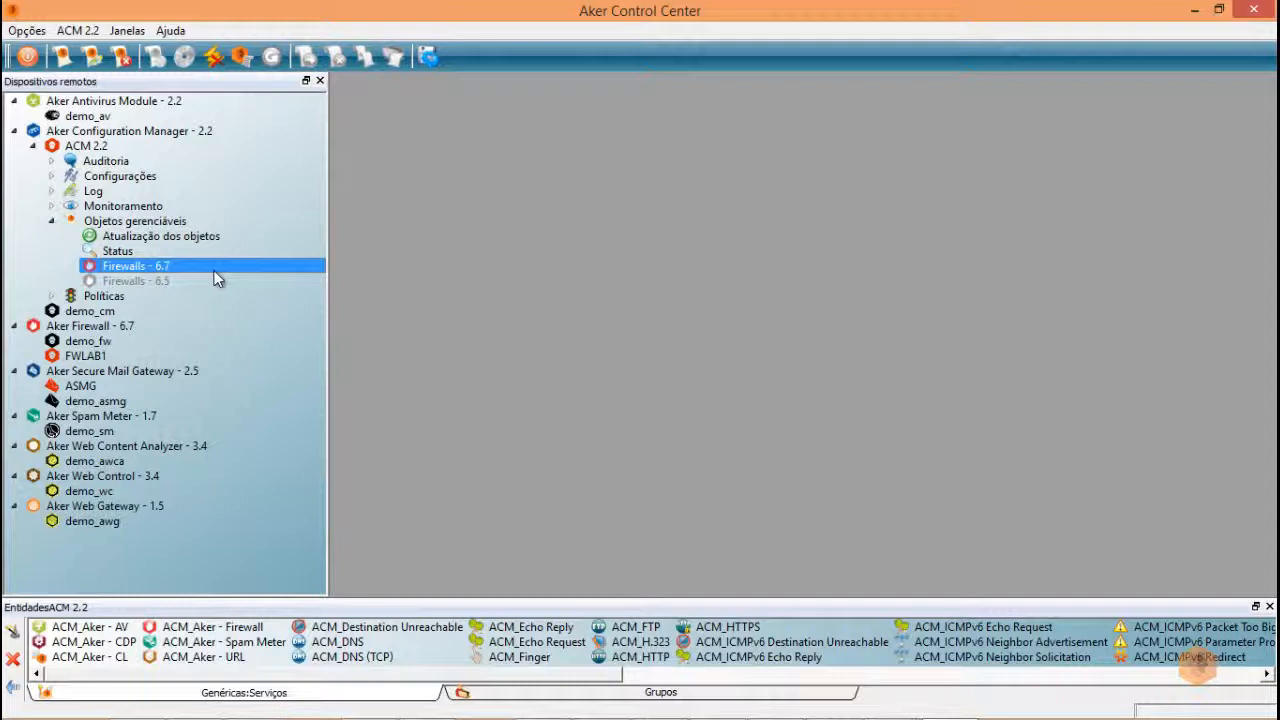
- Open FWLAB1, dismiss the licence warning, and open Configurações do sistema > Usuários administradores
double_click(84, 357)
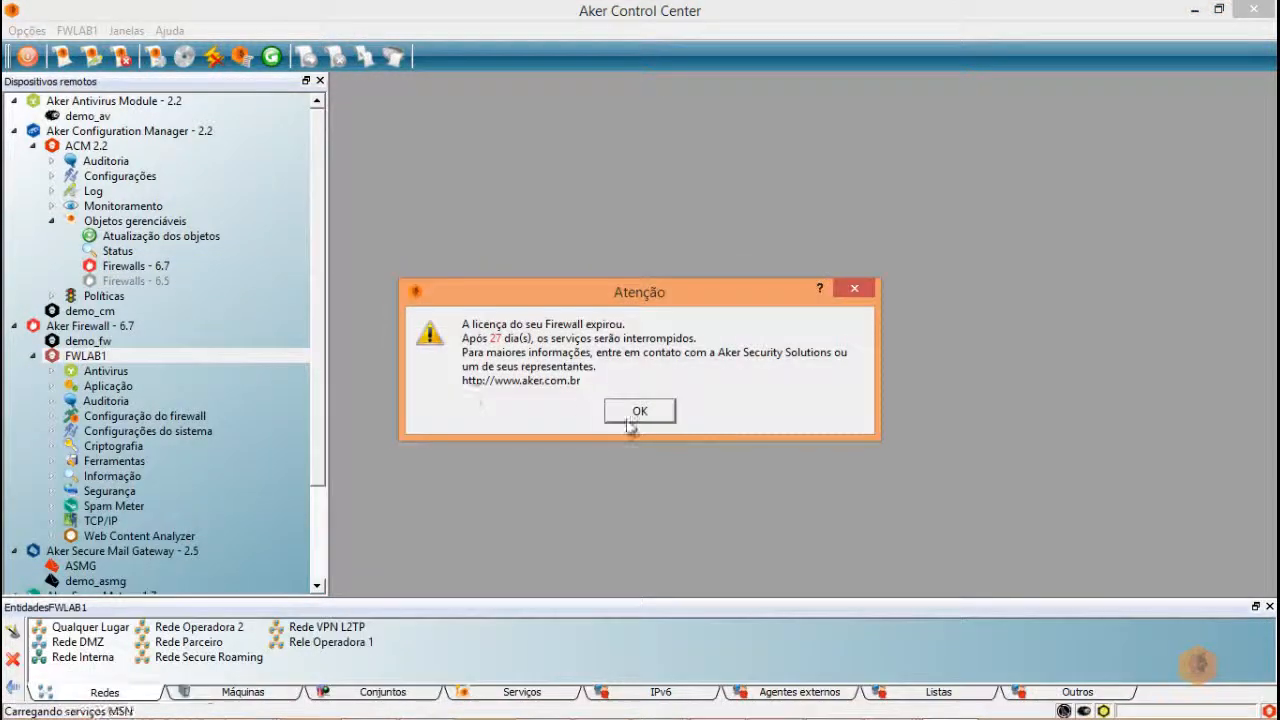
left_click(640, 412)
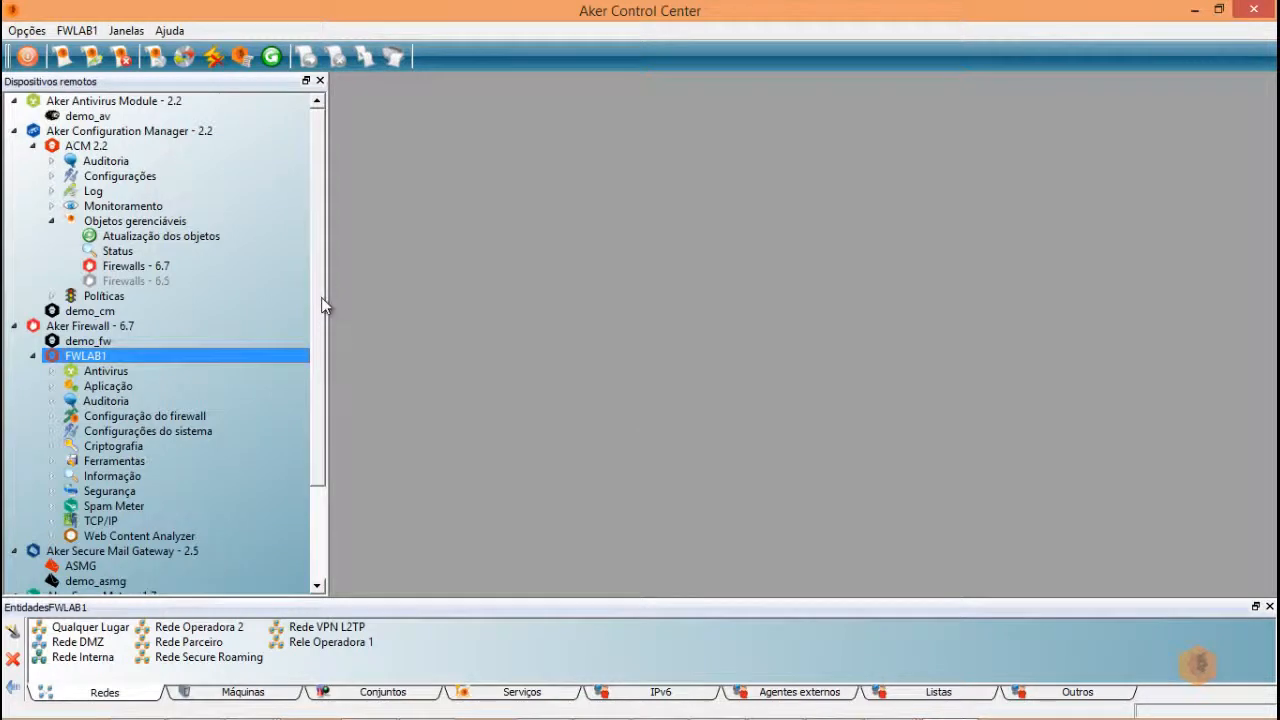
scroll(325, 388, "down", 3)
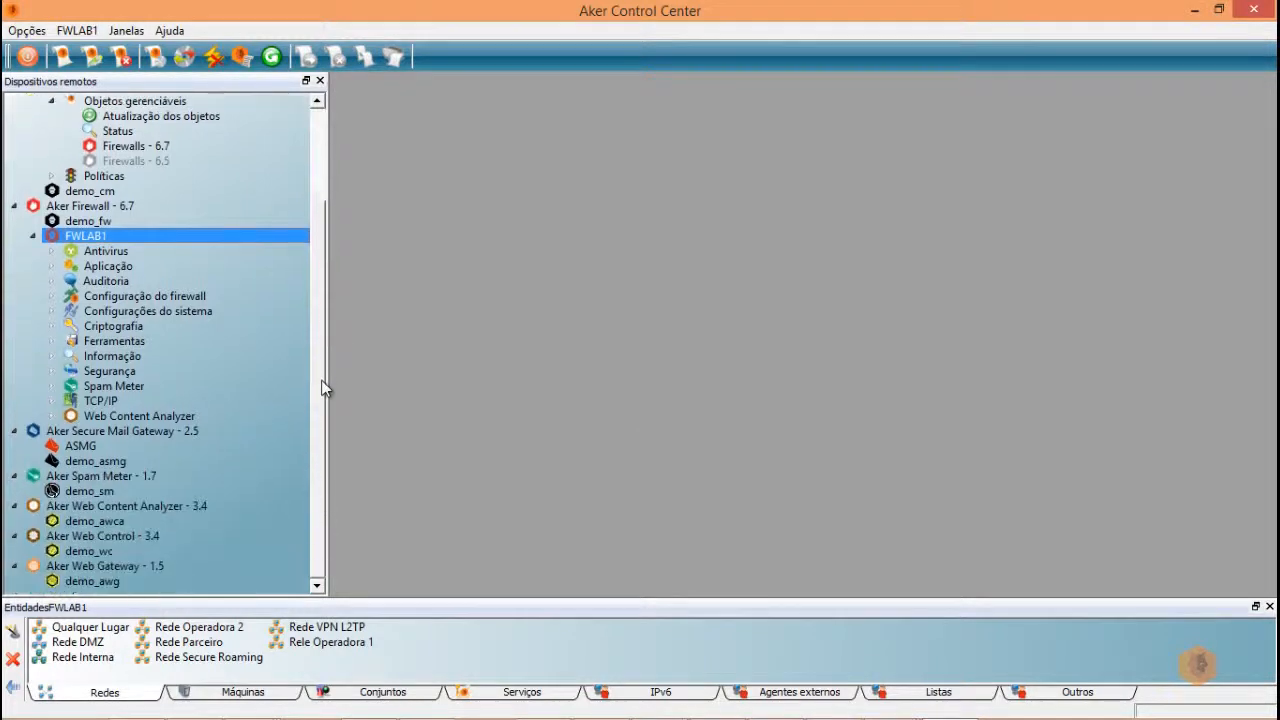
left_click(52, 311)
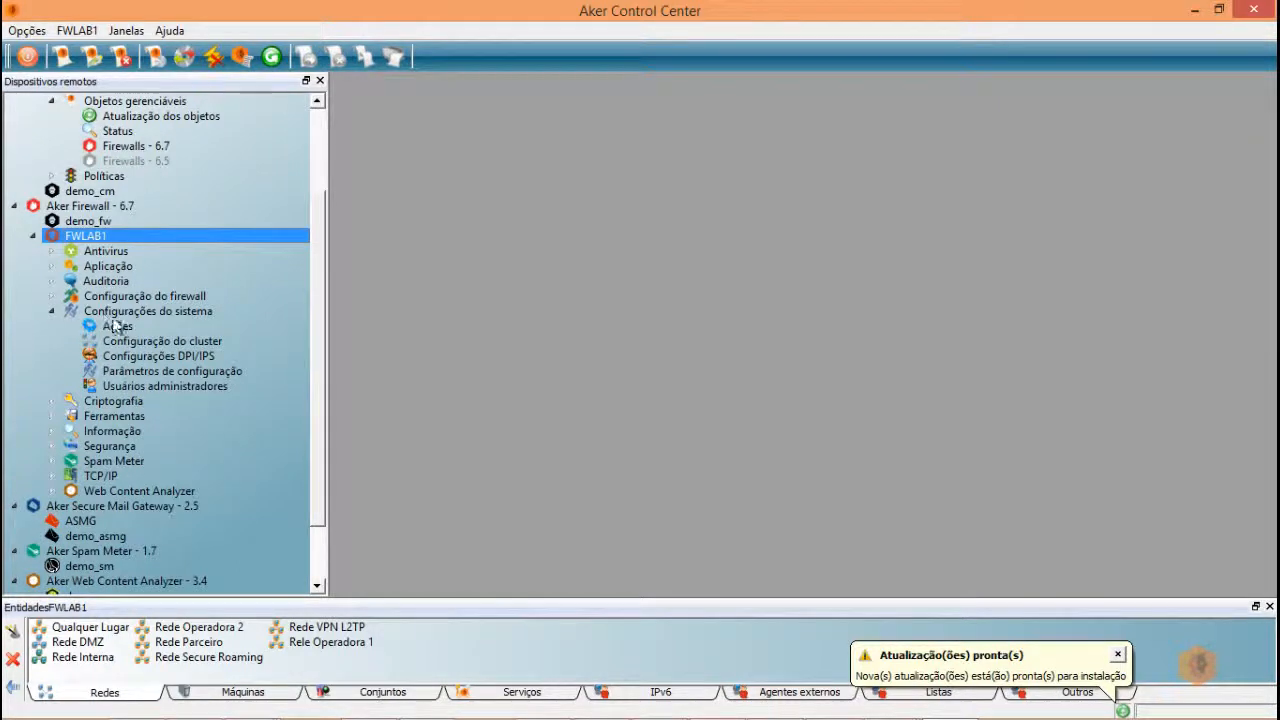
double_click(155, 388)
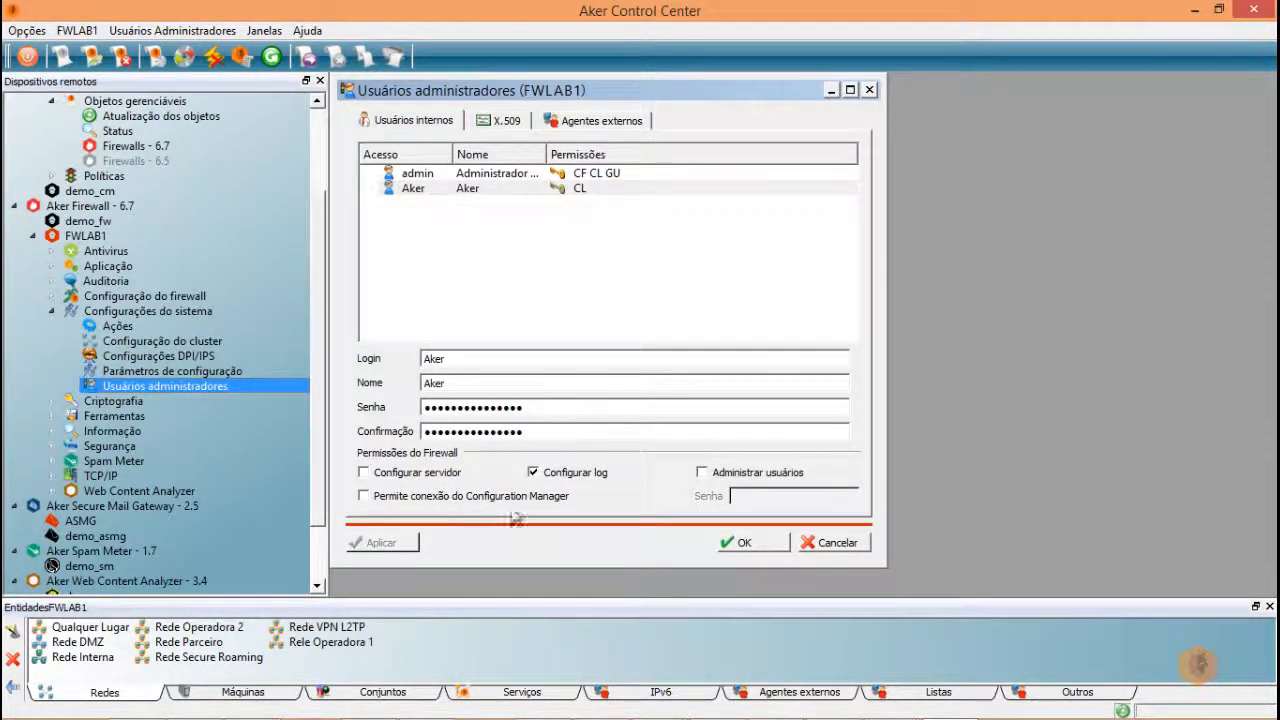
- Enable 'Permite conexão do Configuration Manager' with a password, apply, and close with OK
left_click(363, 497)
left_click(751, 491)
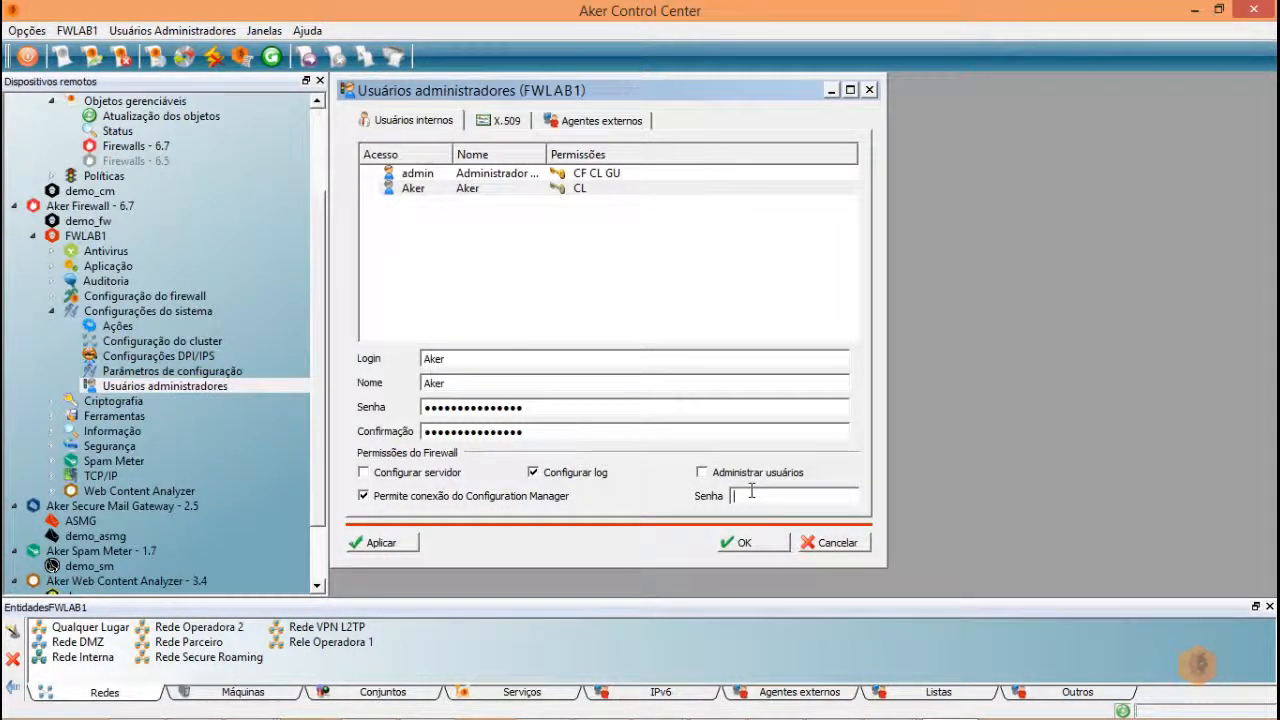
type("aaaaaa")
left_click(385, 545)
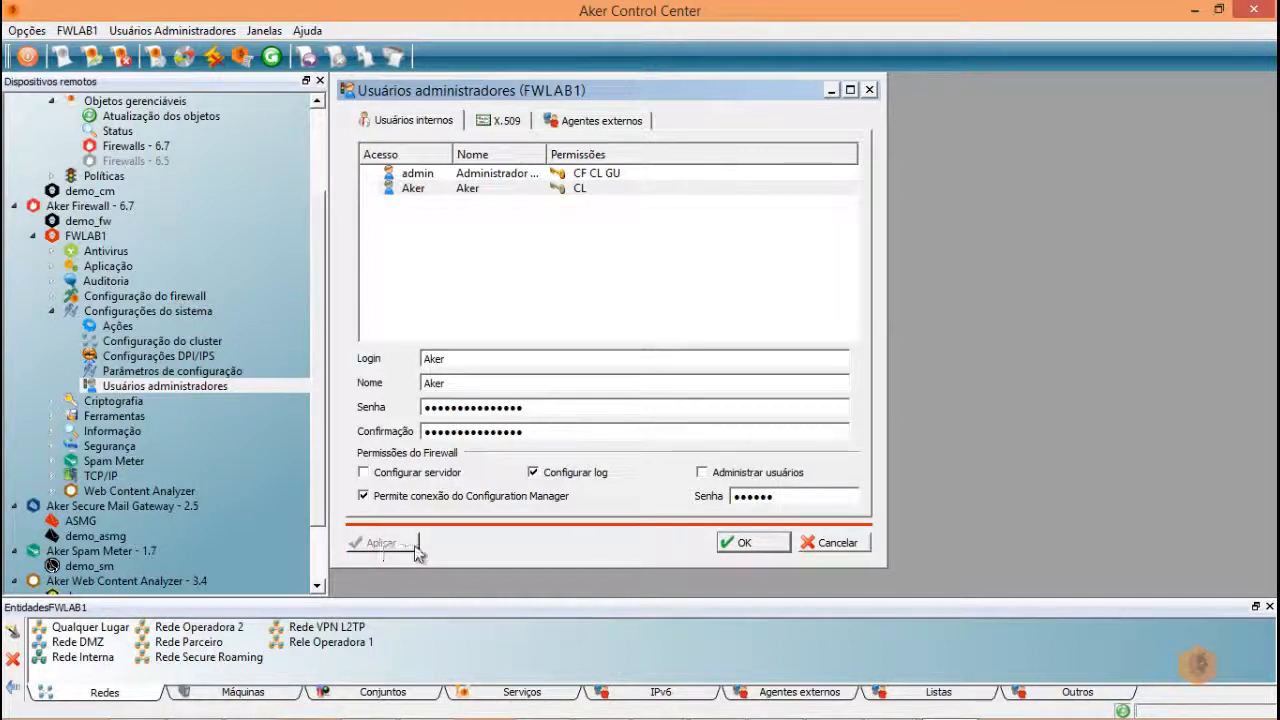
left_click(755, 543)
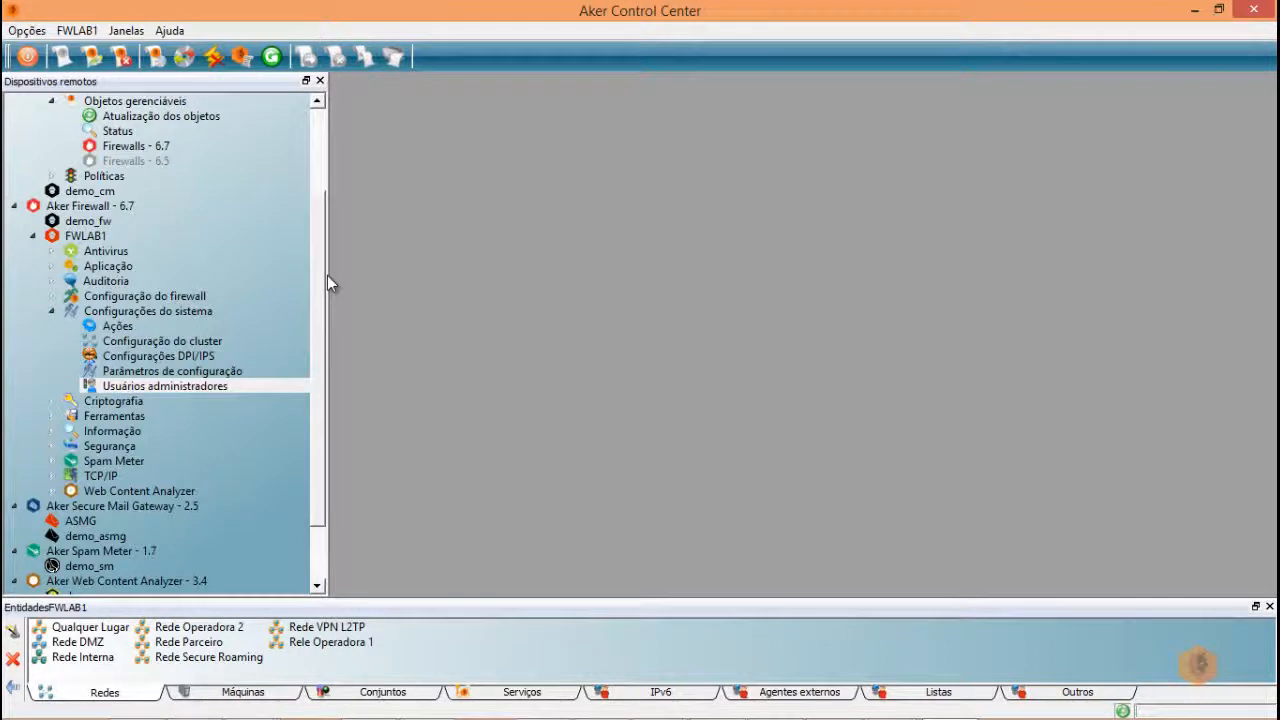
- Start a new remote device named FWLAB1 under Firewalls - 6.7
left_click(33, 236)
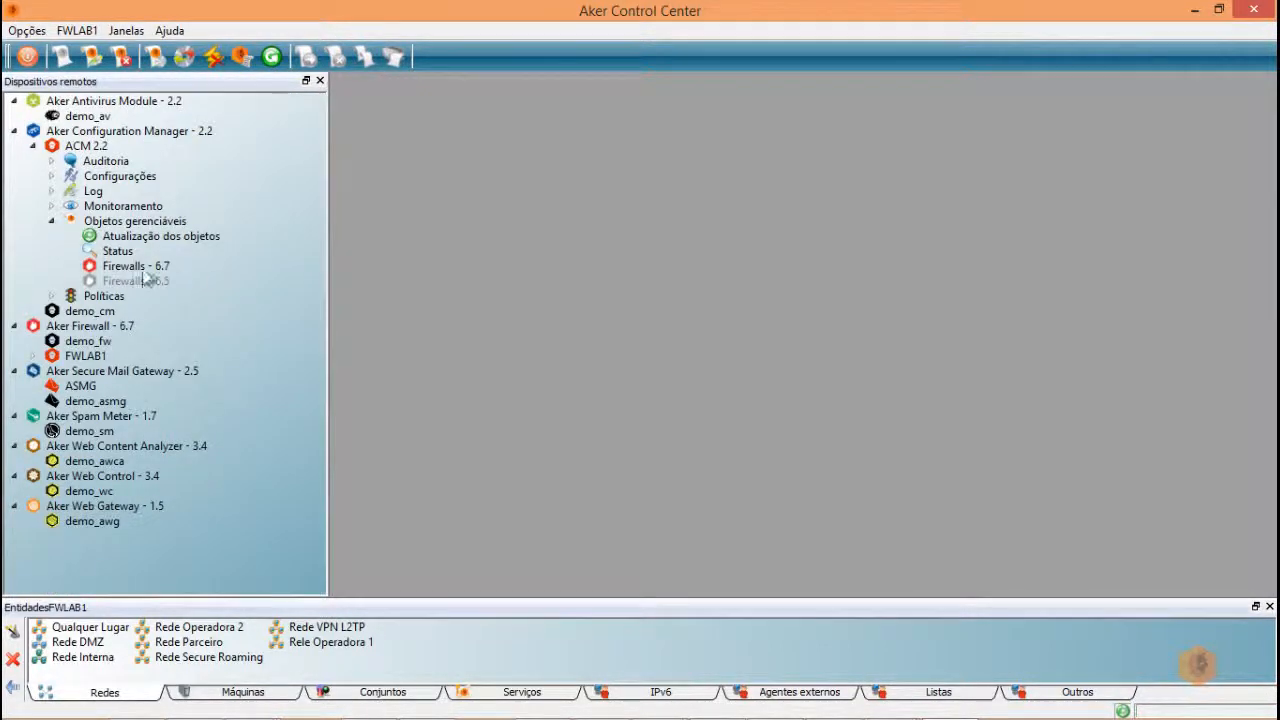
left_click(130, 267)
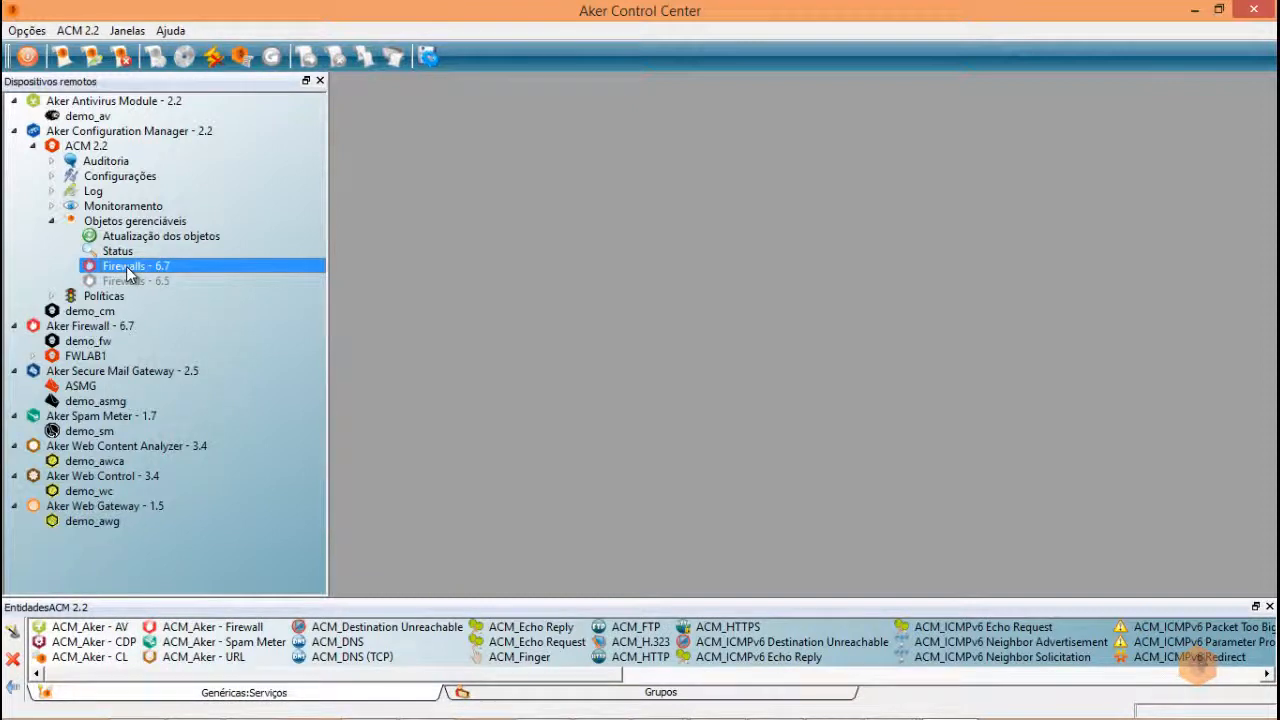
right_click(130, 272)
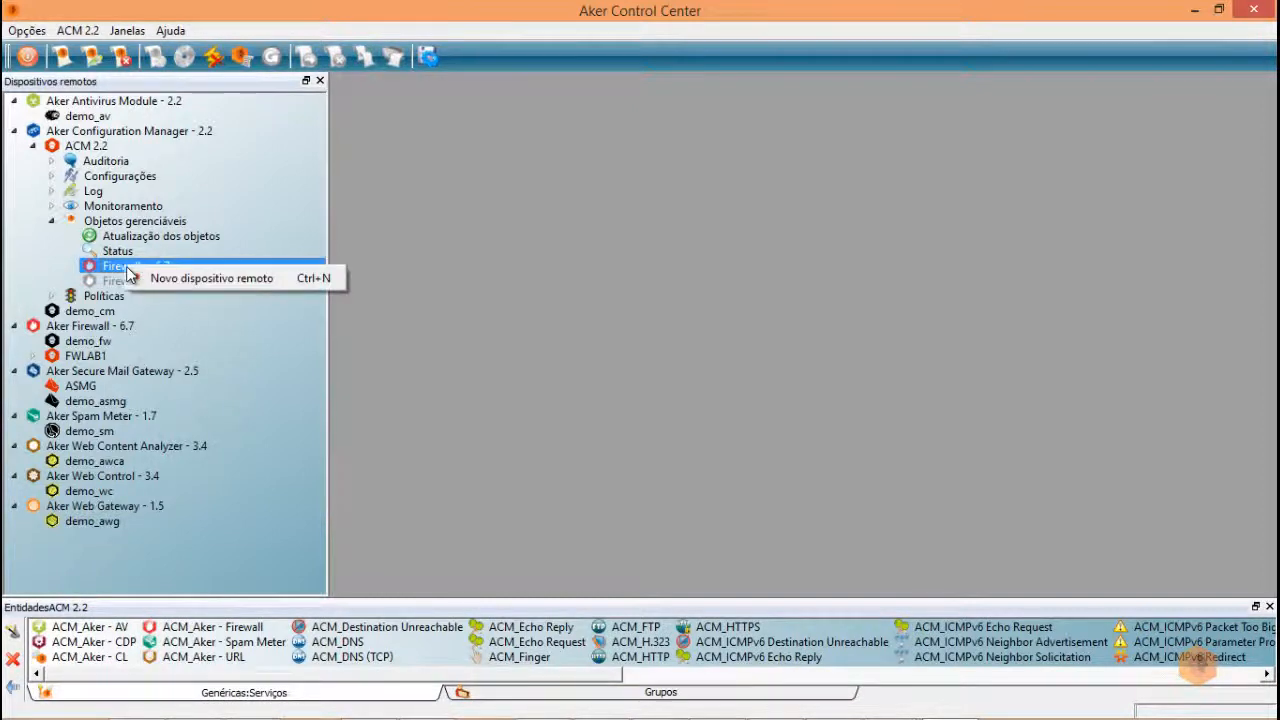
left_click(213, 279)
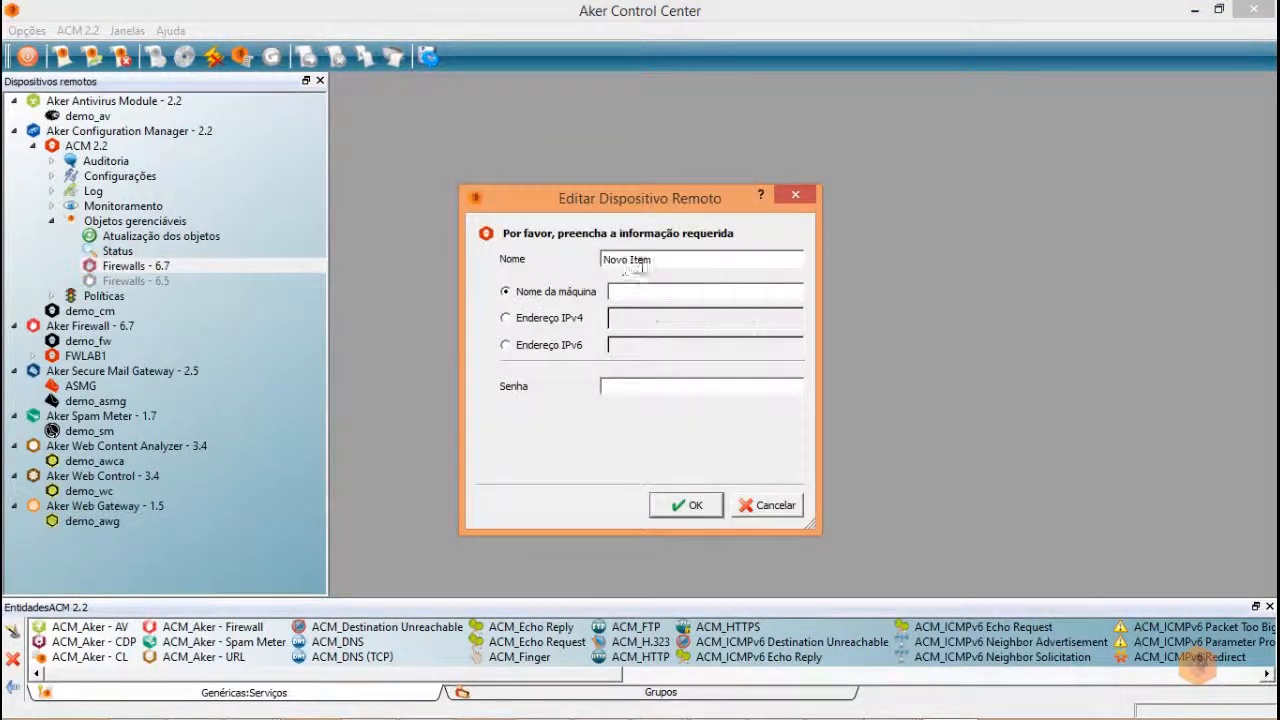
left_click_drag(641, 265, 517, 262)
type("F")
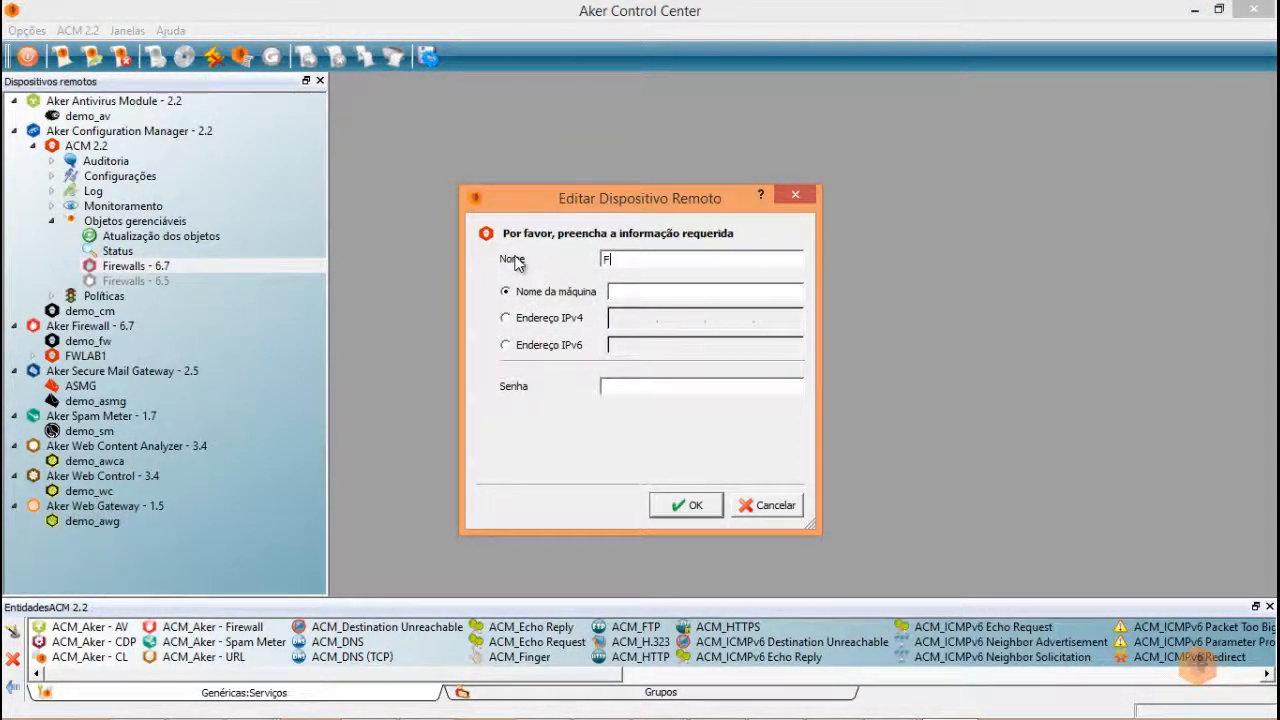
type("WLAB1")
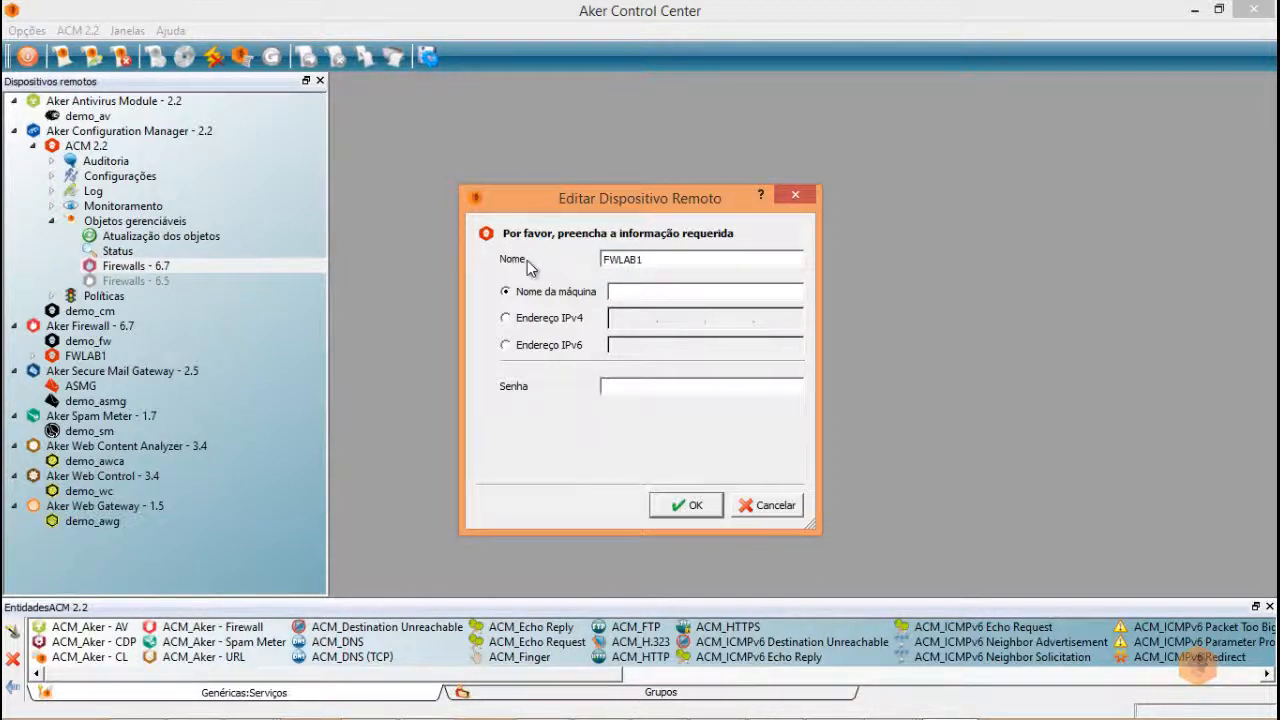
- Give FWLAB1 IPv4 address 10.8.33.10 and its device password, and confirm
left_click(581, 322)
left_click(626, 319)
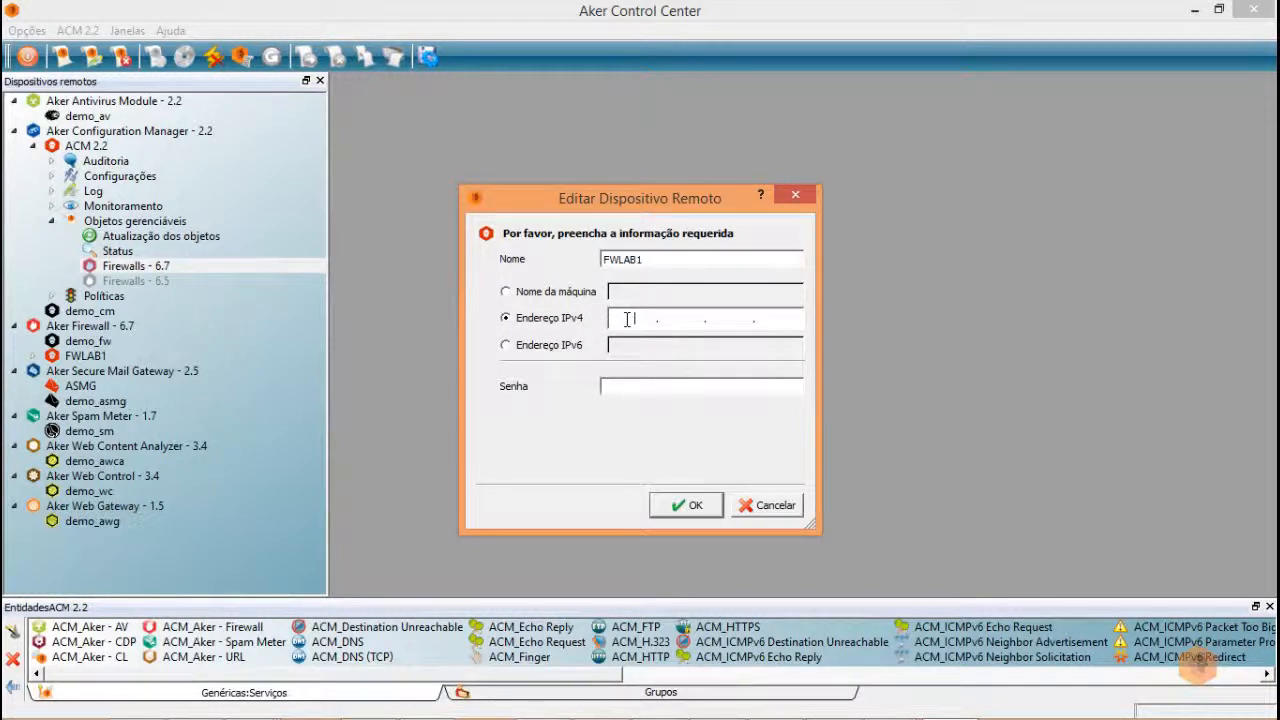
type("10.3.33.10")
left_click(610, 389)
type("aker123")
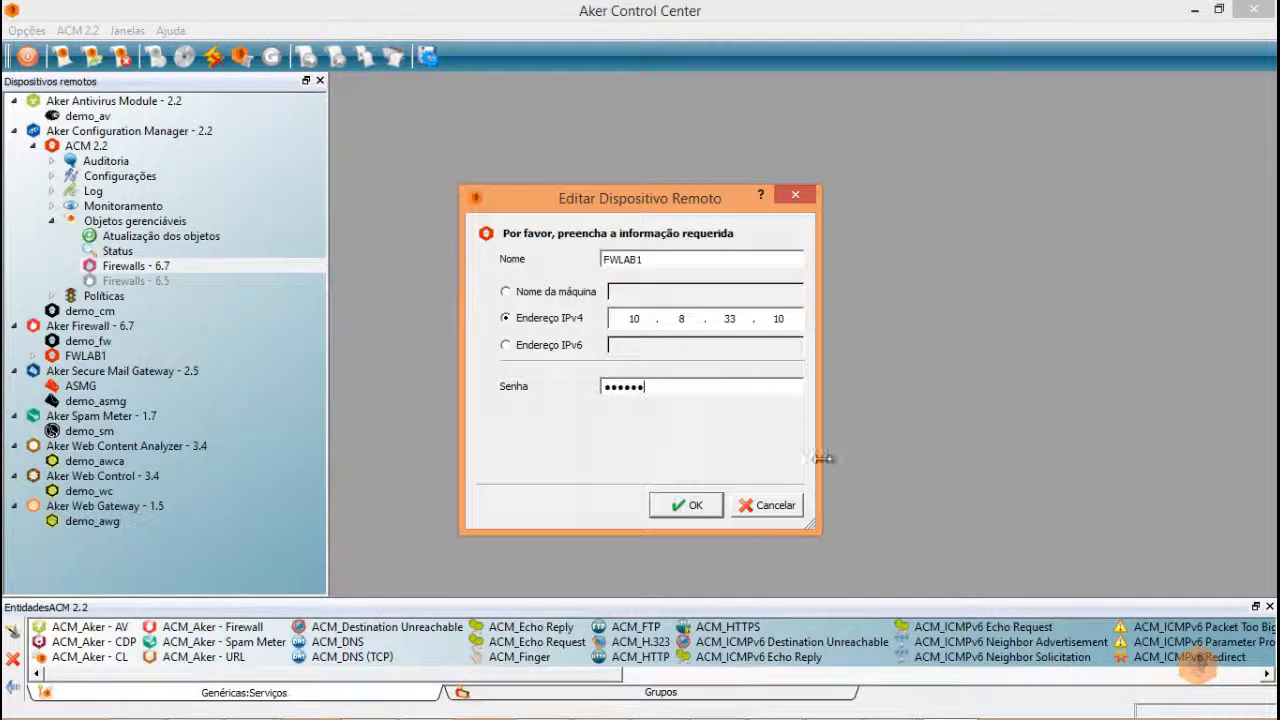
left_click(687, 507)
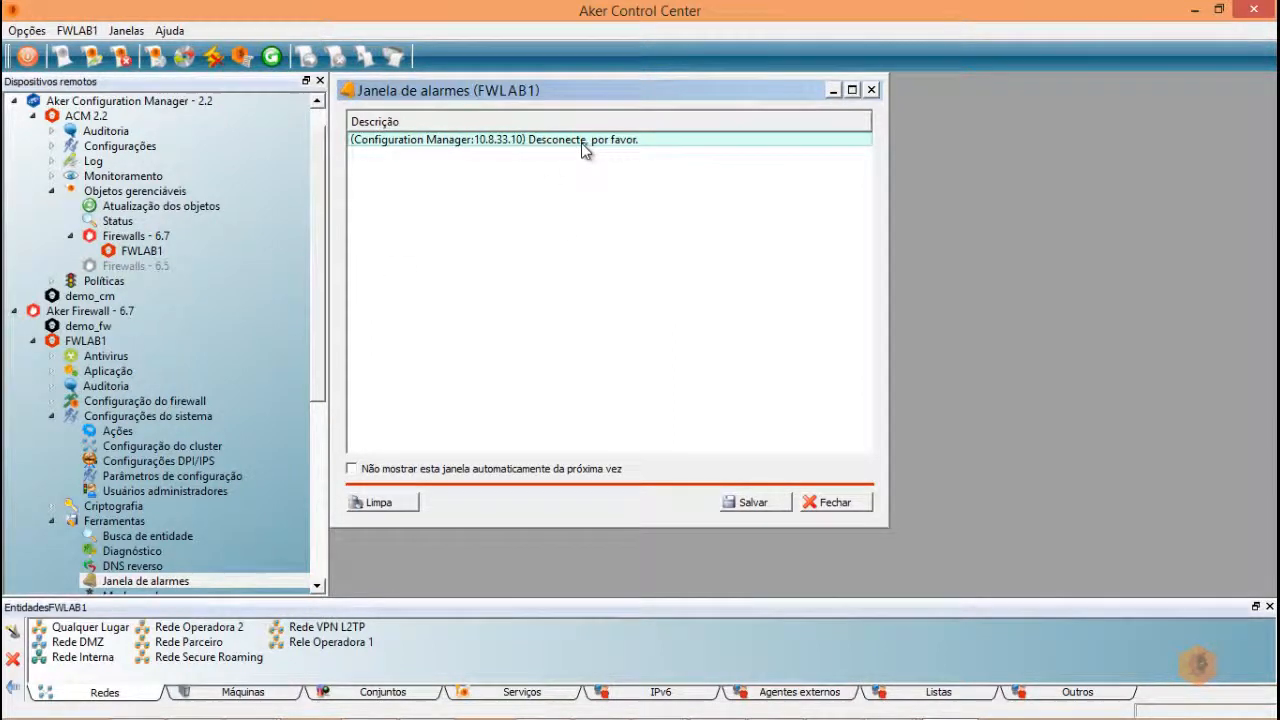
- Close the alarms window and disconnect the direct FWLAB1 session
left_click(833, 503)
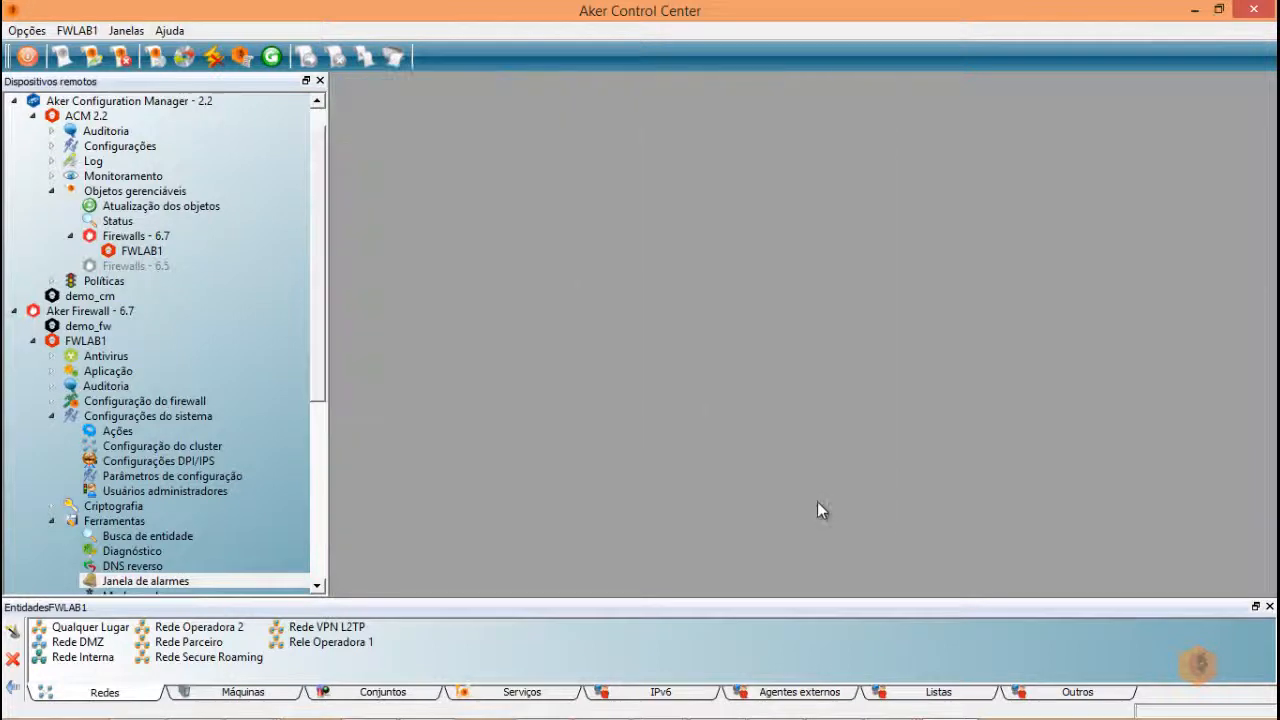
left_click(97, 342)
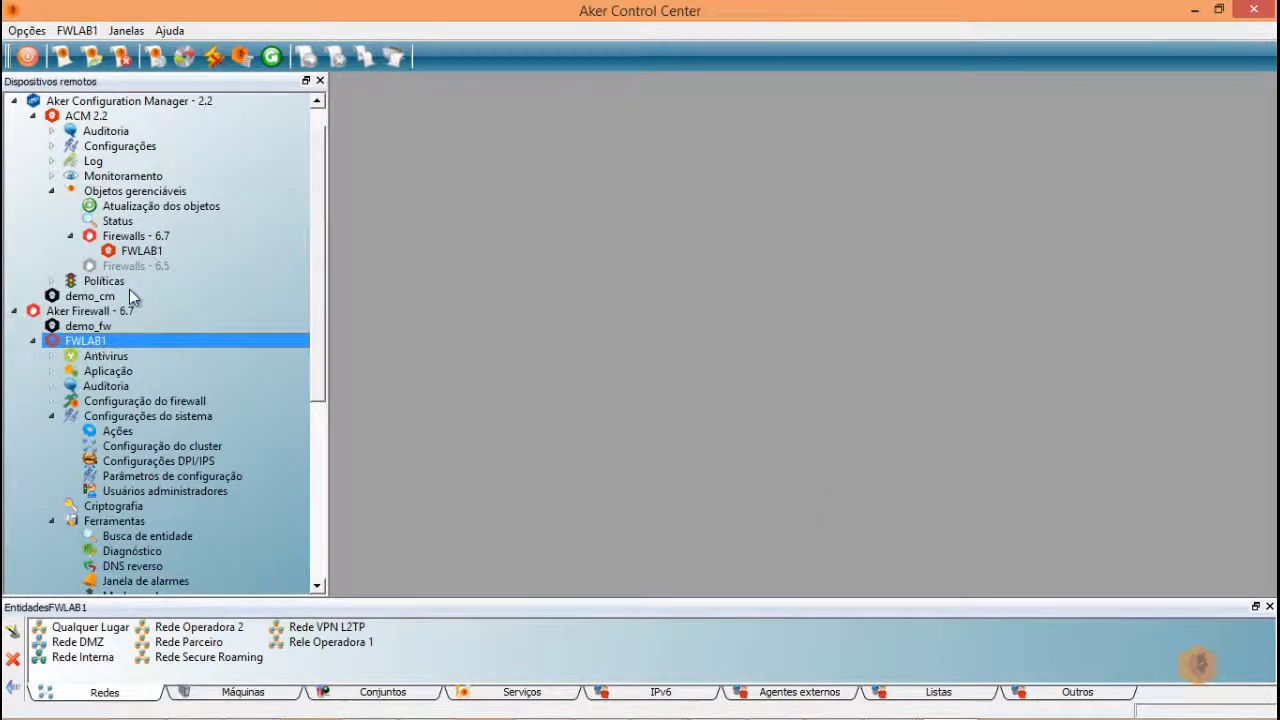
left_click(213, 60)
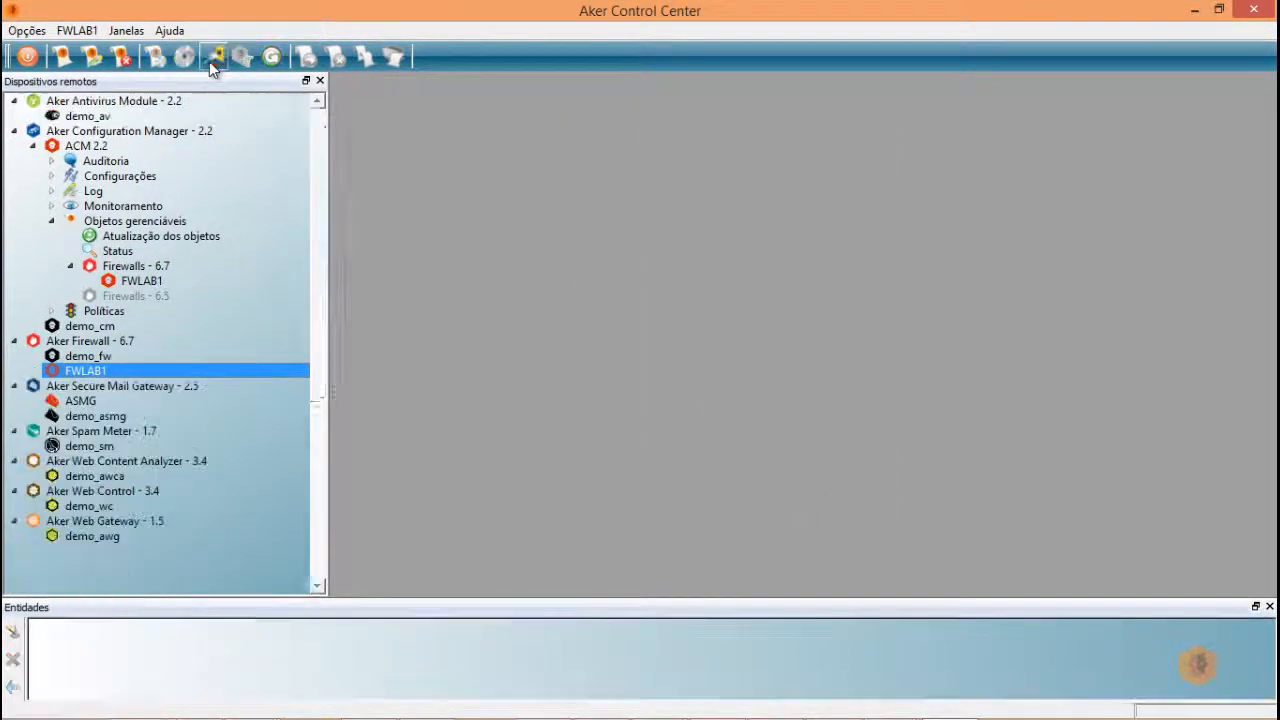
- Connect to FWLAB1 under Firewalls - 6.7 and open the managed objects Status window
left_click(137, 284)
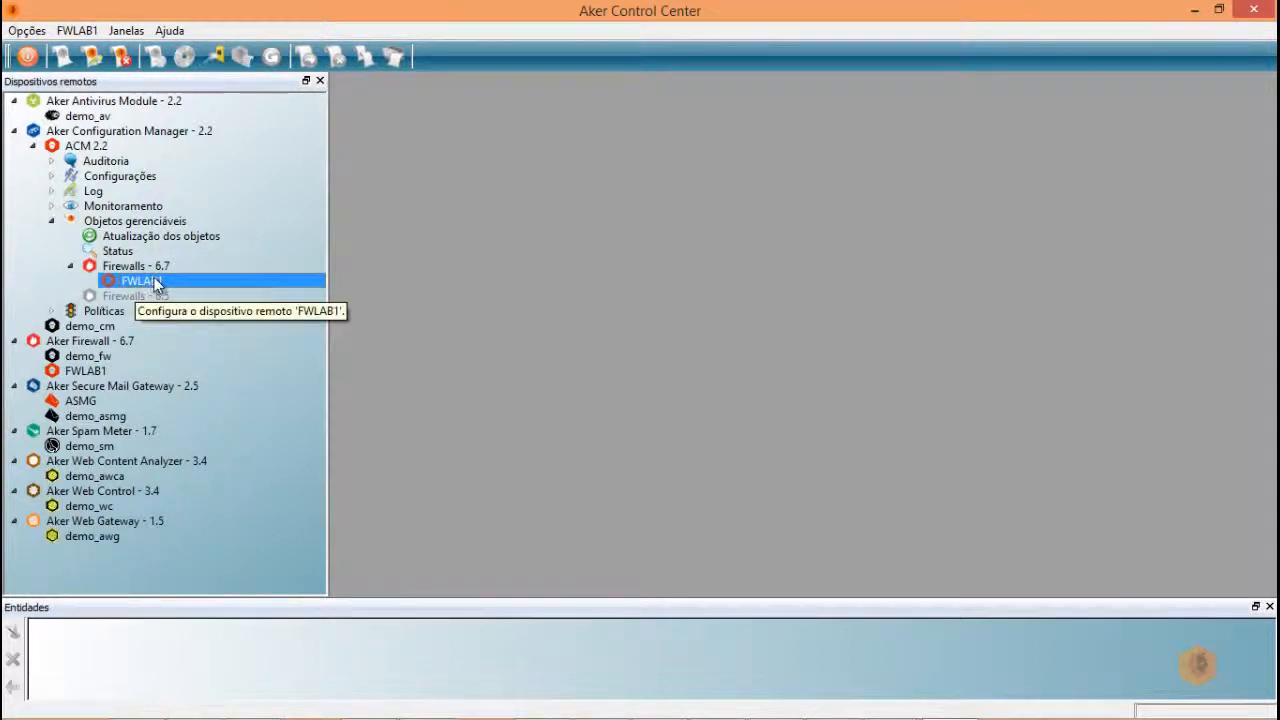
double_click(154, 281)
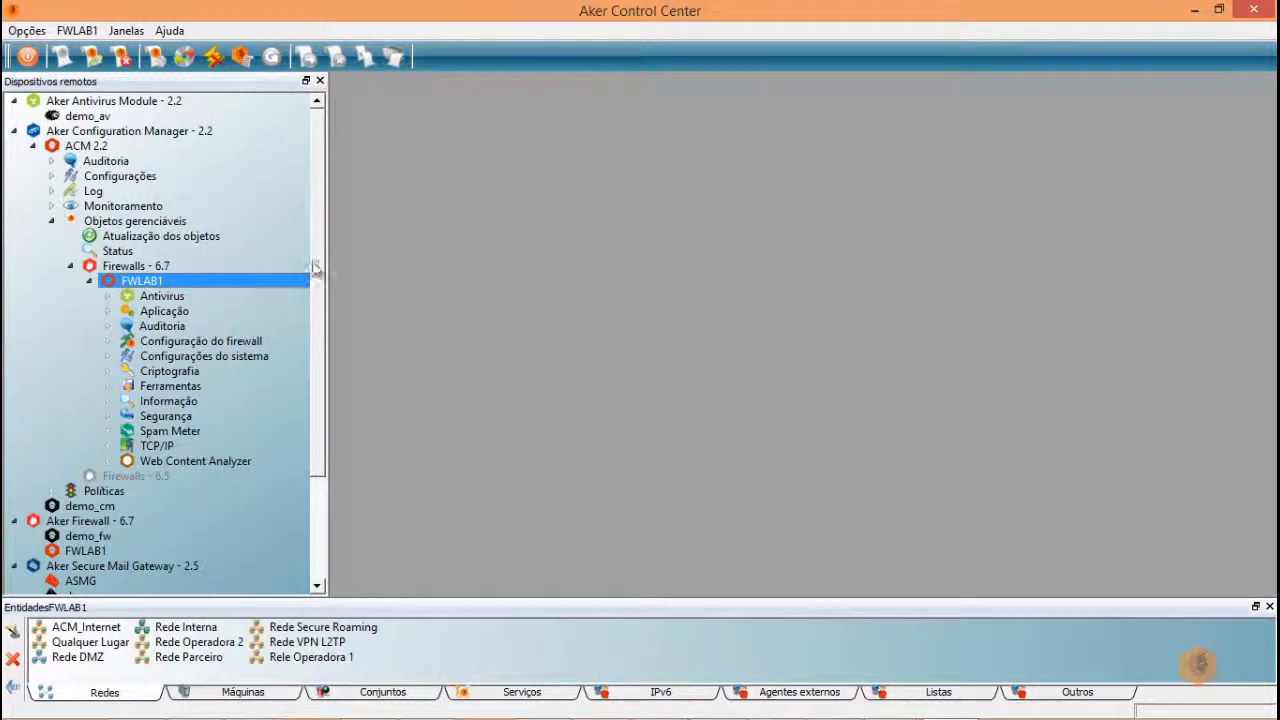
left_click_drag(318, 268, 318, 335)
scroll(318, 324, "up", 3)
double_click(113, 254)
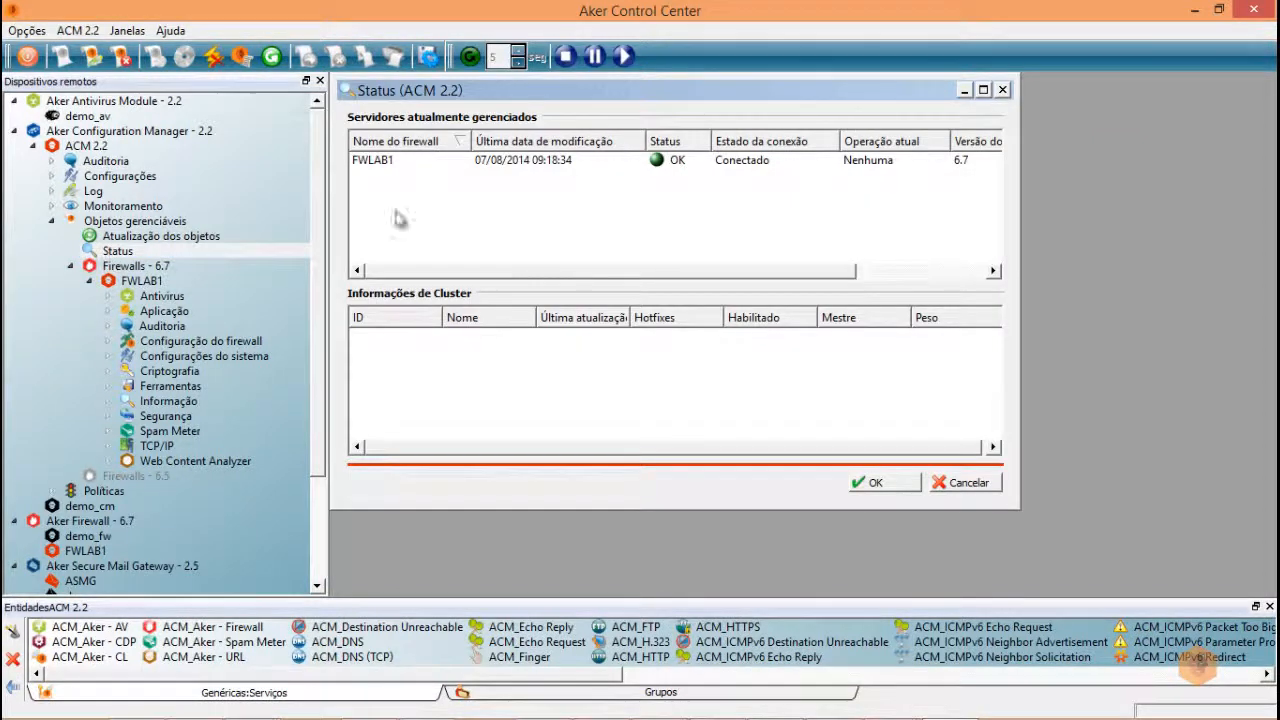
- Maximize the Status window
left_click(983, 90)
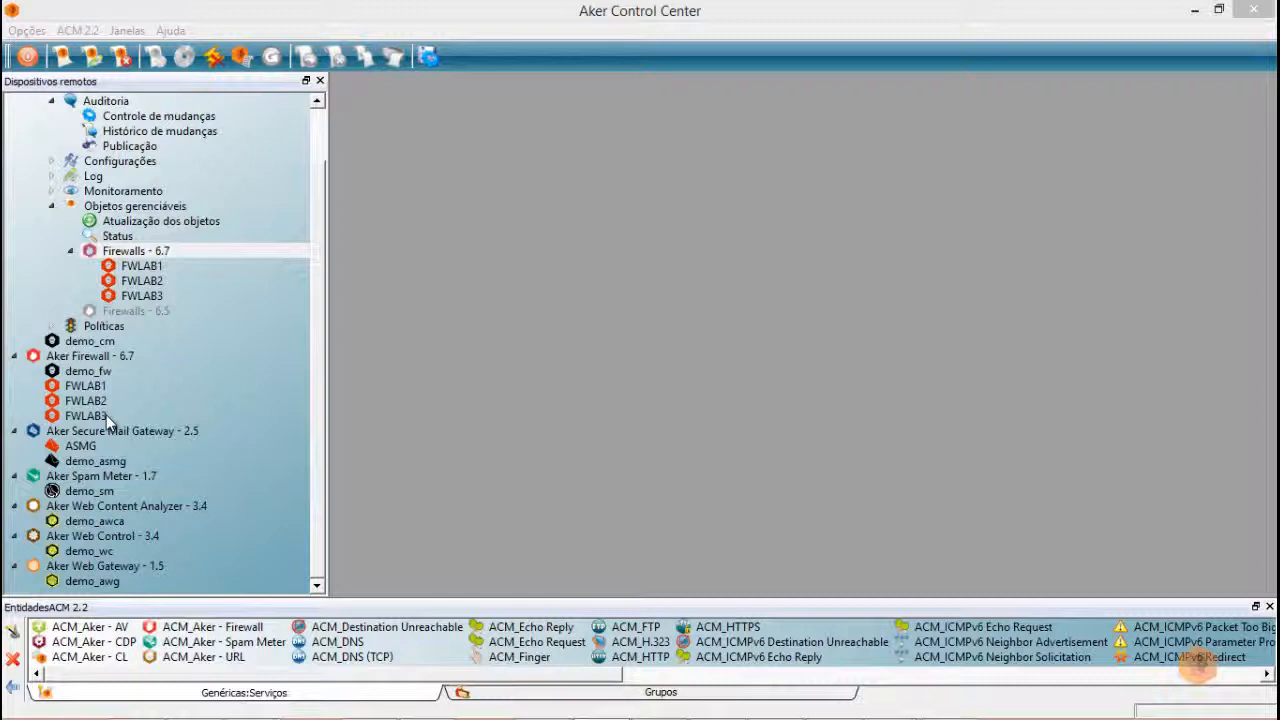
- Try connecting to FWLAB2 and FWLAB3, dismiss both cannot-connect warnings, then open the managed-firewall Status
double_click(141, 281)
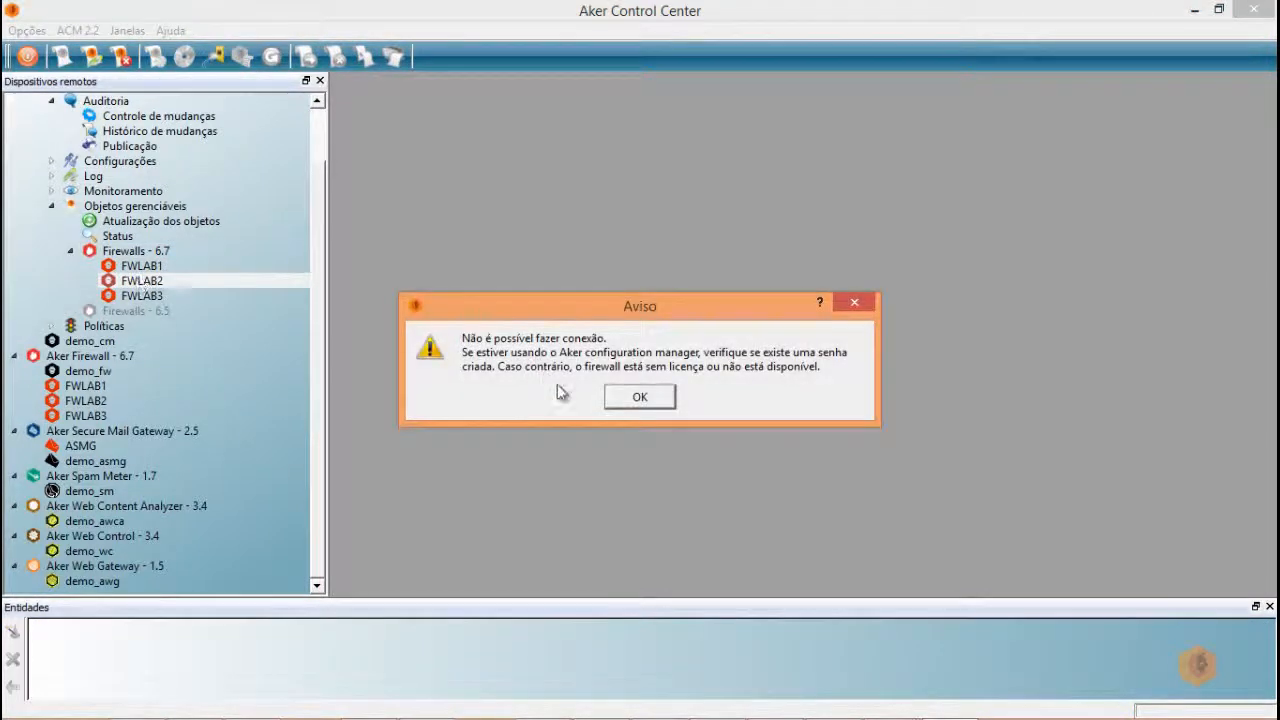
left_click(640, 397)
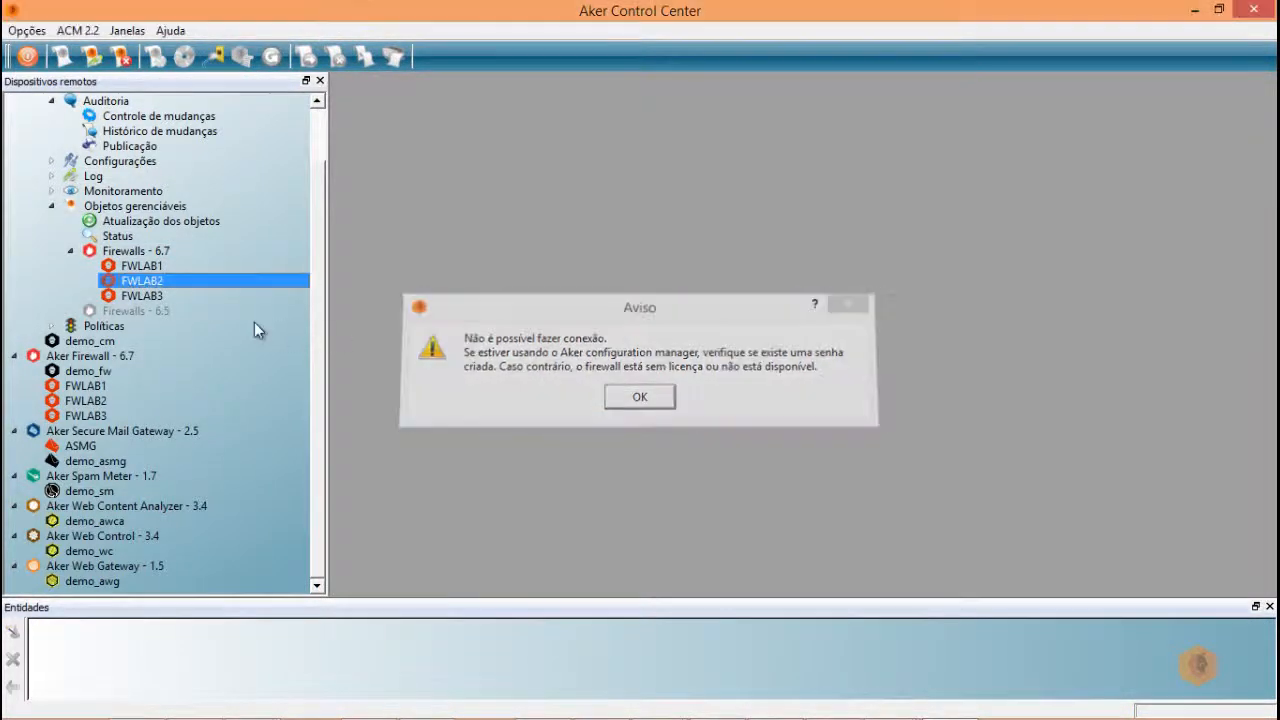
double_click(130, 298)
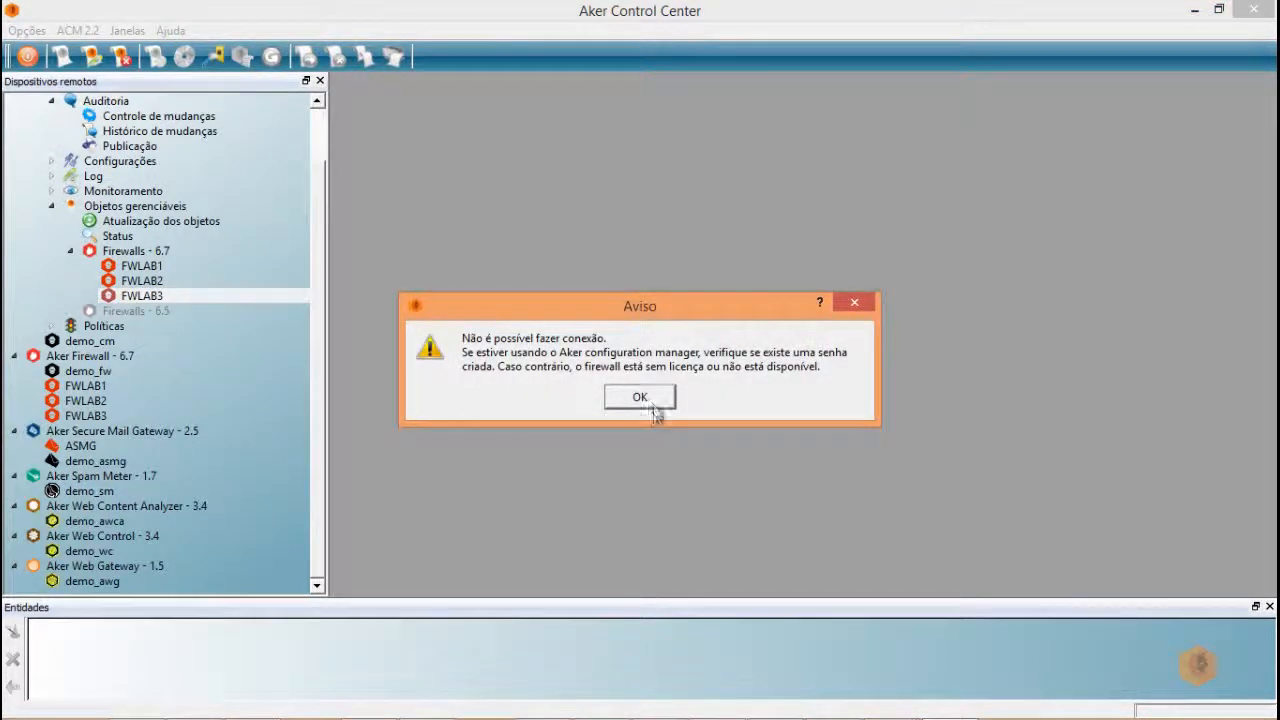
left_click(641, 397)
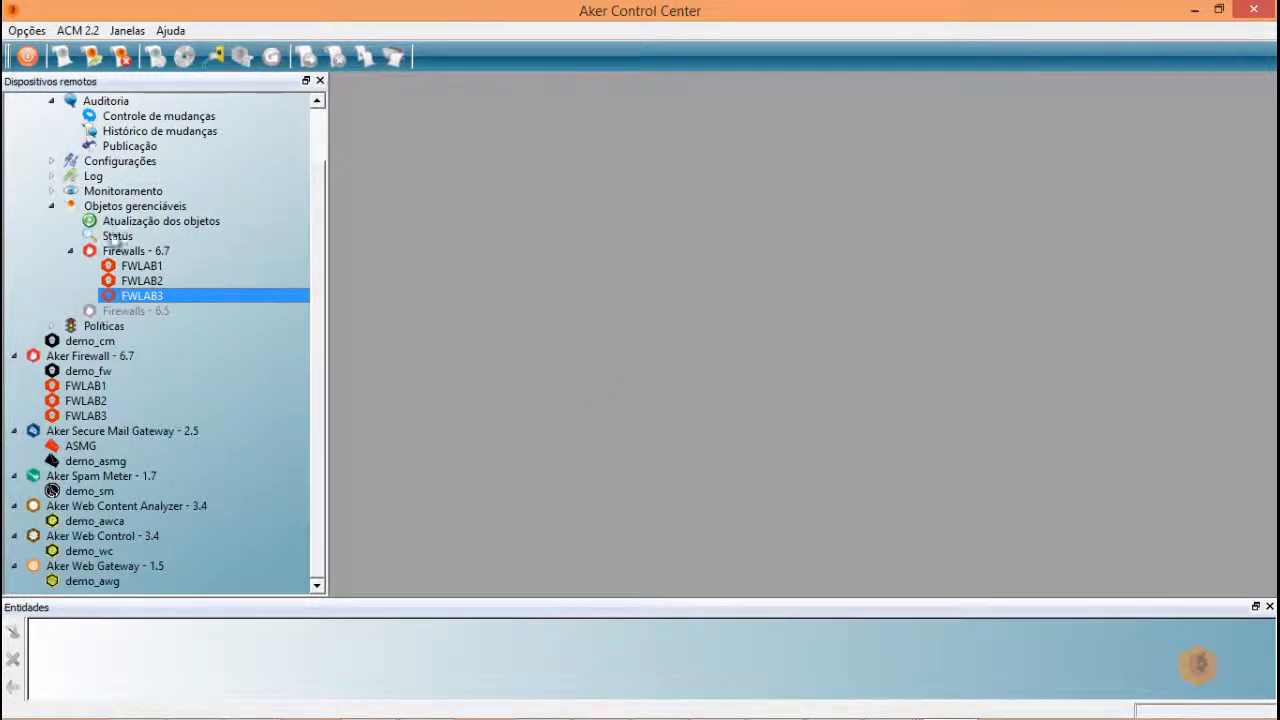
double_click(118, 238)
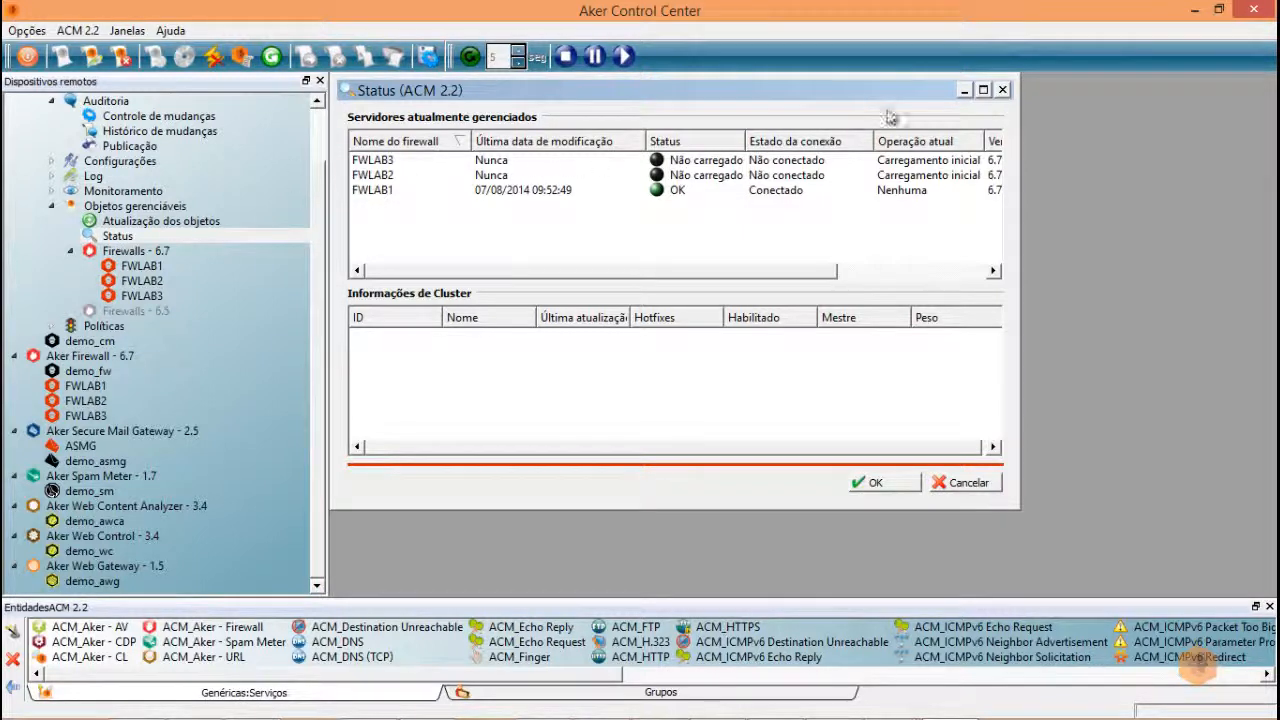
- Maximize the ACM 2.2 Status window and wait until FWLAB3 shows OK and Conectado
left_click(984, 91)
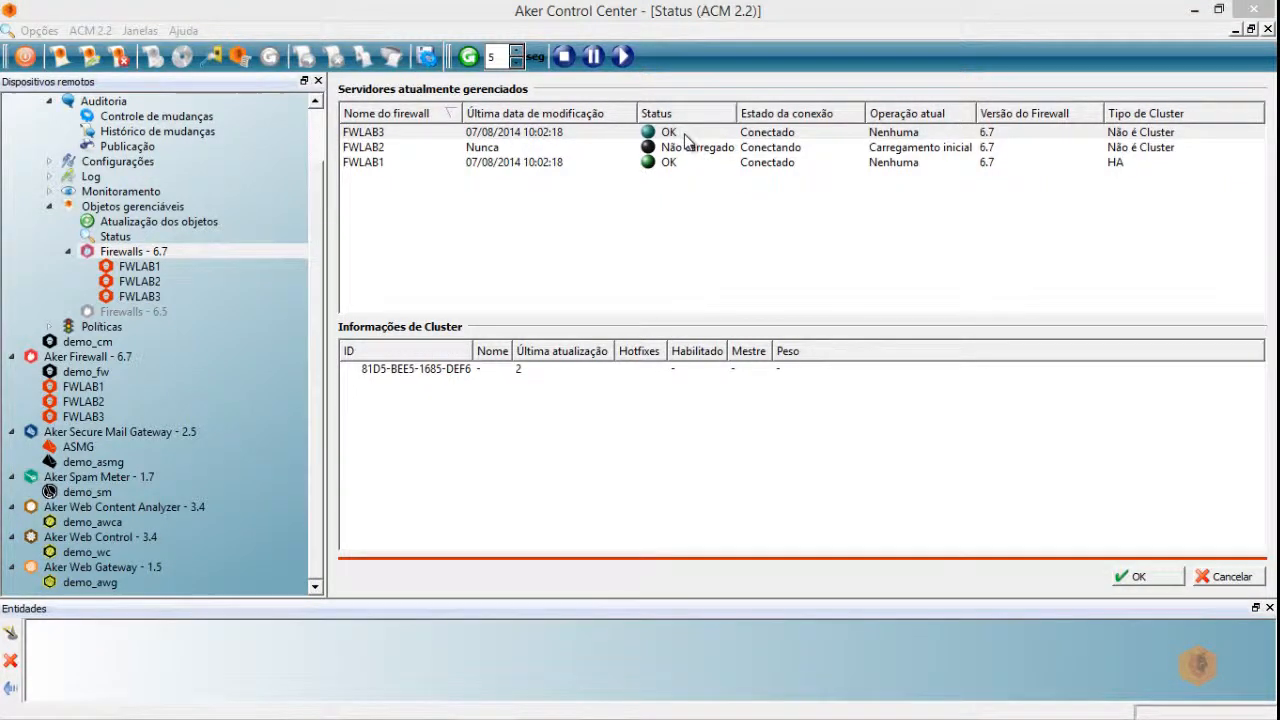
- Resume FWLAB2's pending operation with Continuar Operação from its context menu
right_click(686, 137)
right_click(661, 150)
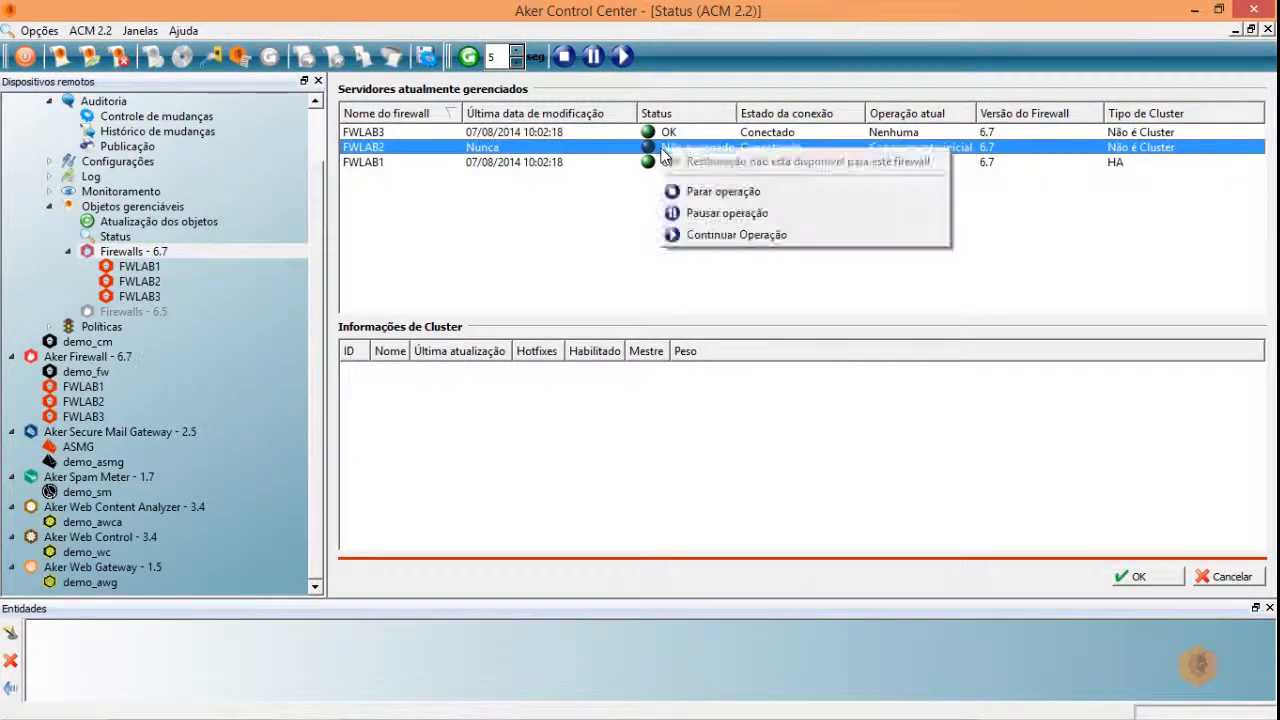
left_click(737, 238)
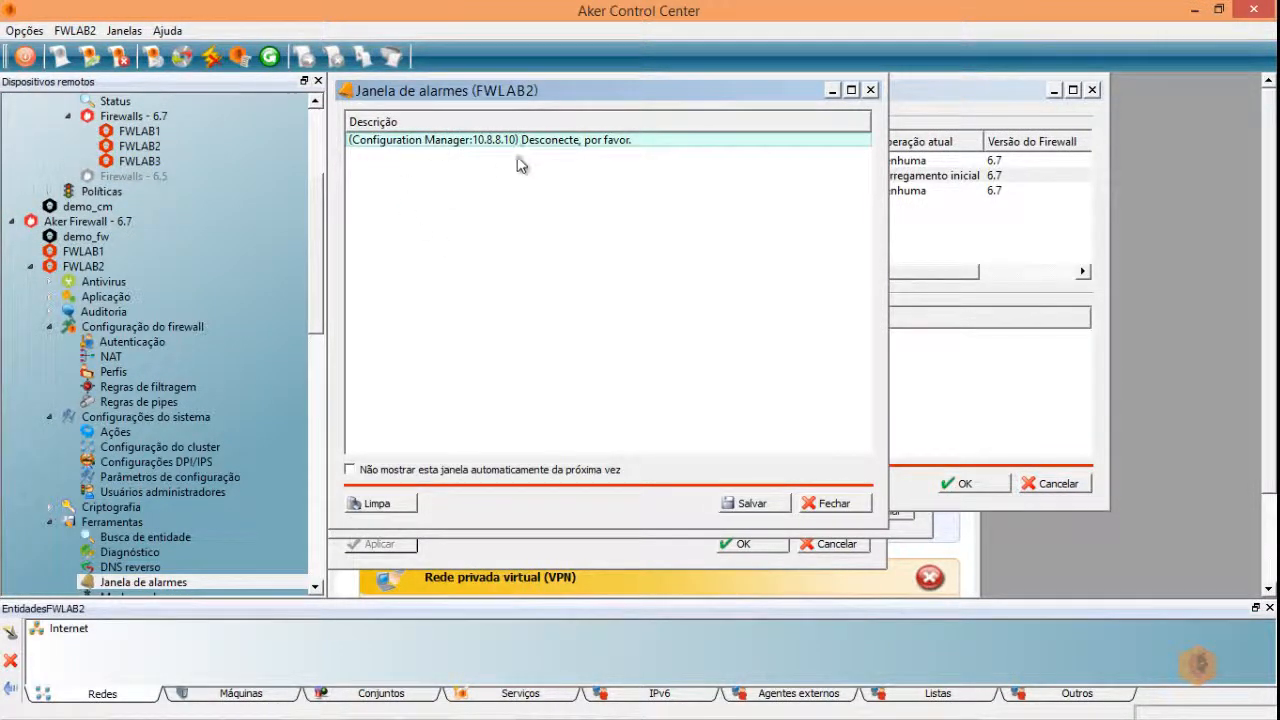
- Disconnect the direct FWLAB2 session, resume its pending operation, and maximize the Status window
left_click(80, 266)
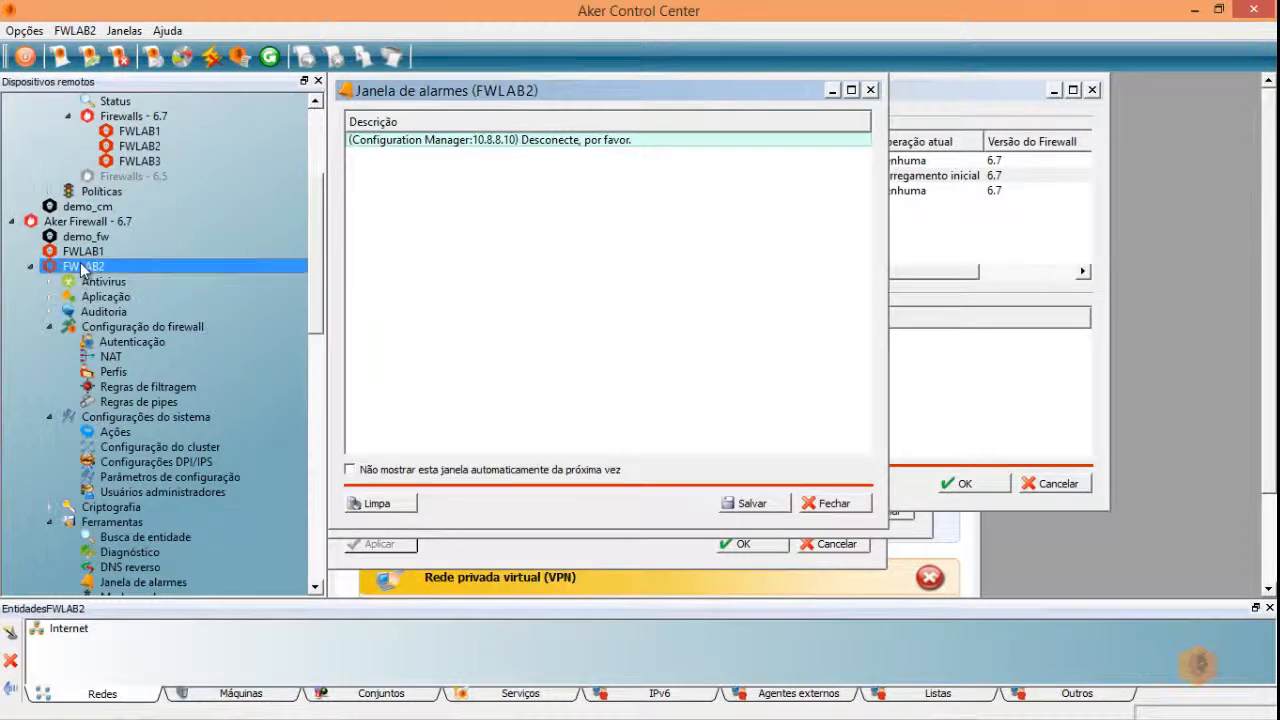
left_click(214, 57)
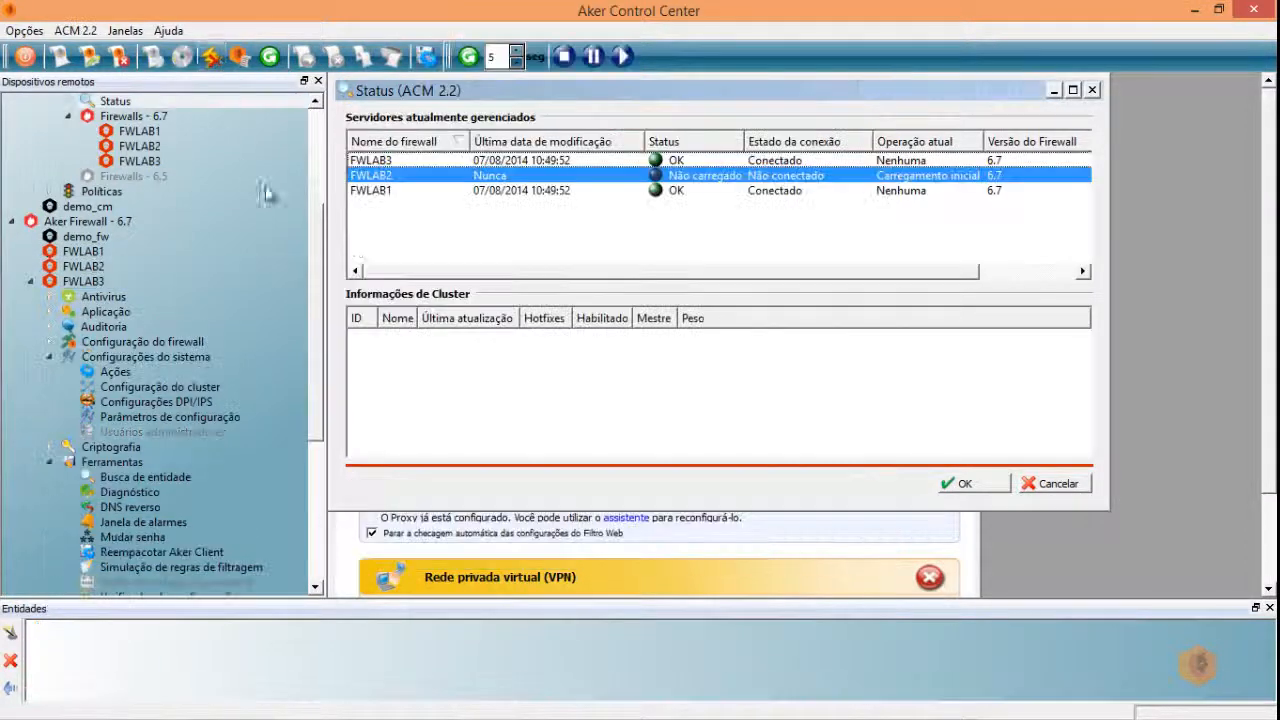
right_click(734, 180)
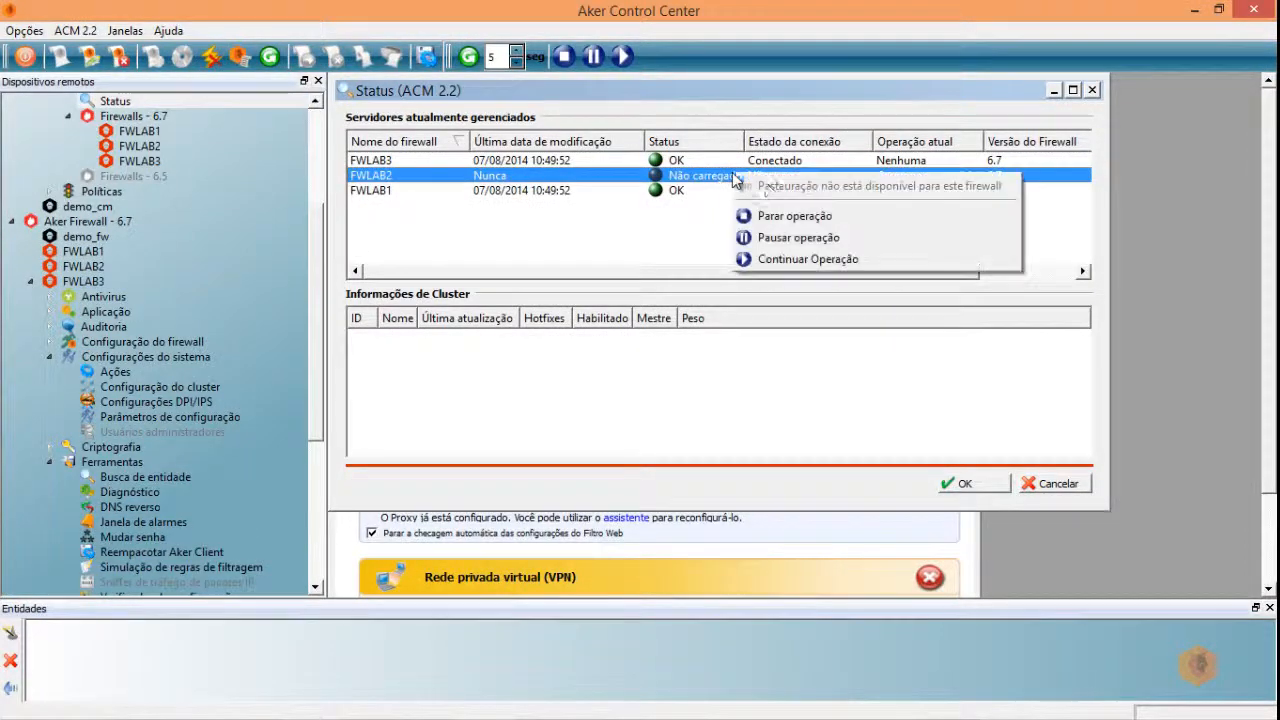
left_click(792, 259)
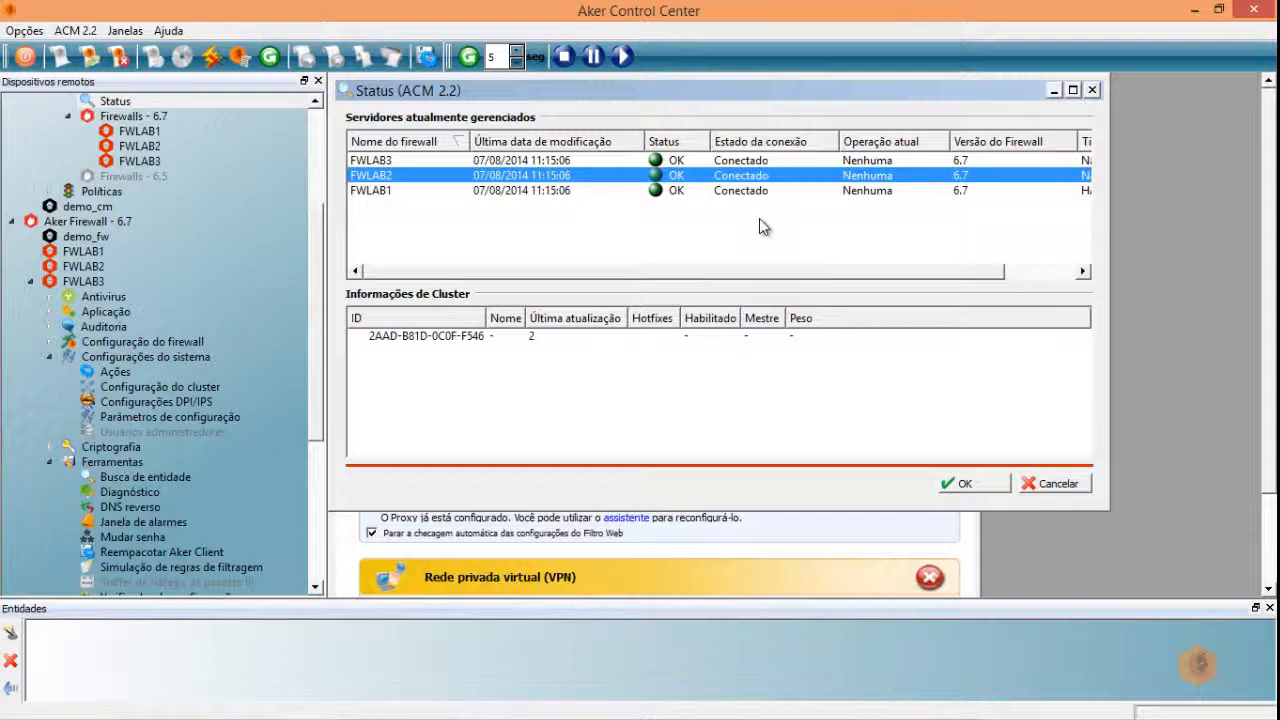
left_click(1073, 90)
left_click_drag(317, 347, 317, 209)
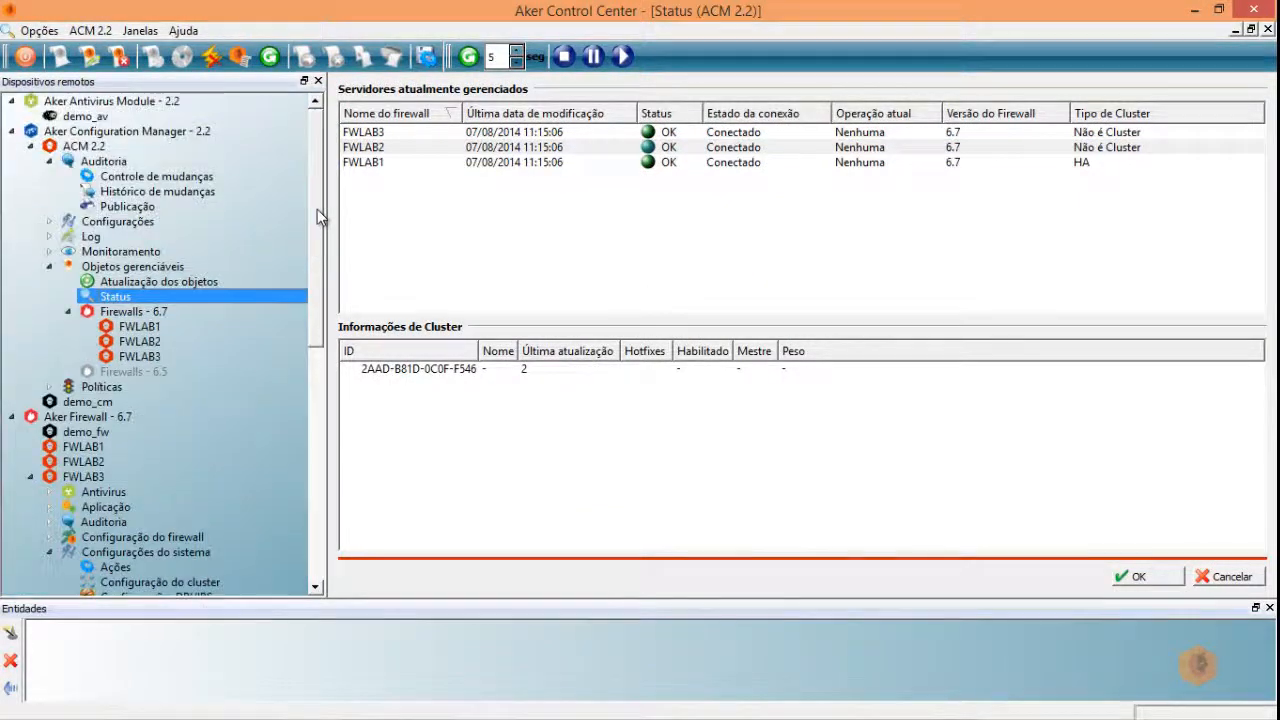
- Upload the hotfix-001 patch file from Downloads via Atualização dos objetos to the ACM server
left_click(117, 283)
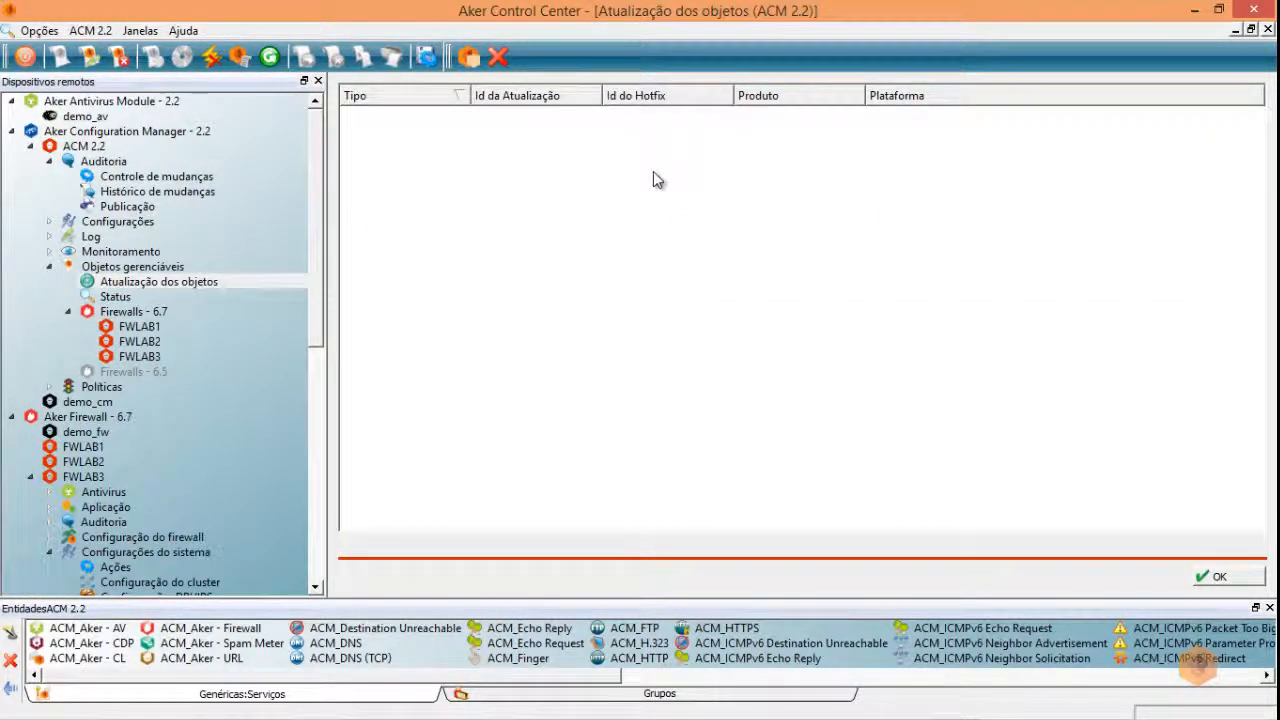
left_click(470, 58)
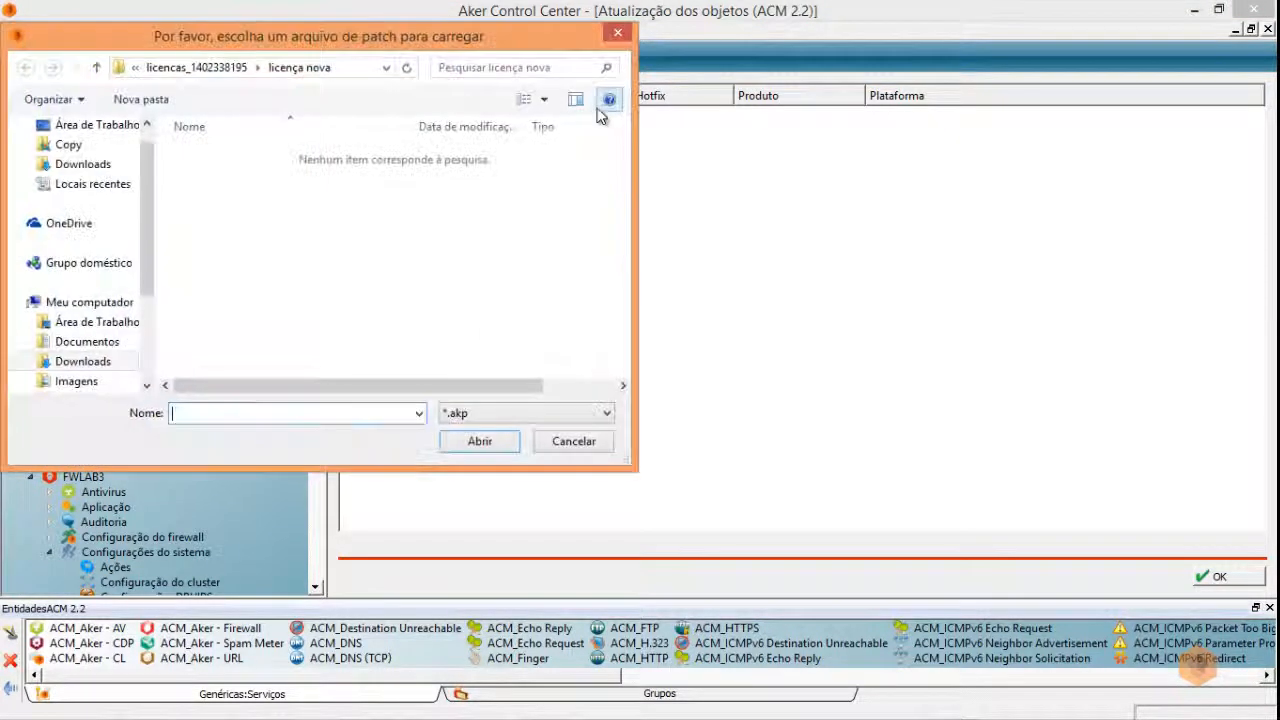
left_click(88, 165)
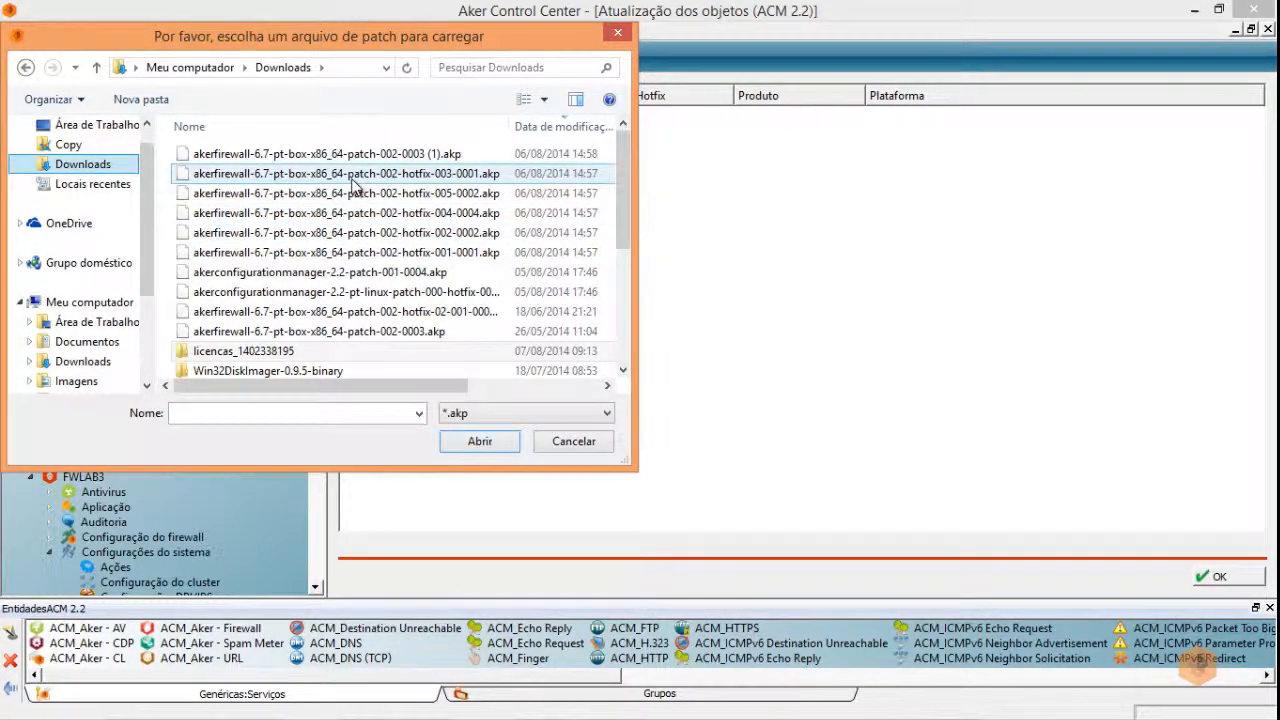
double_click(335, 252)
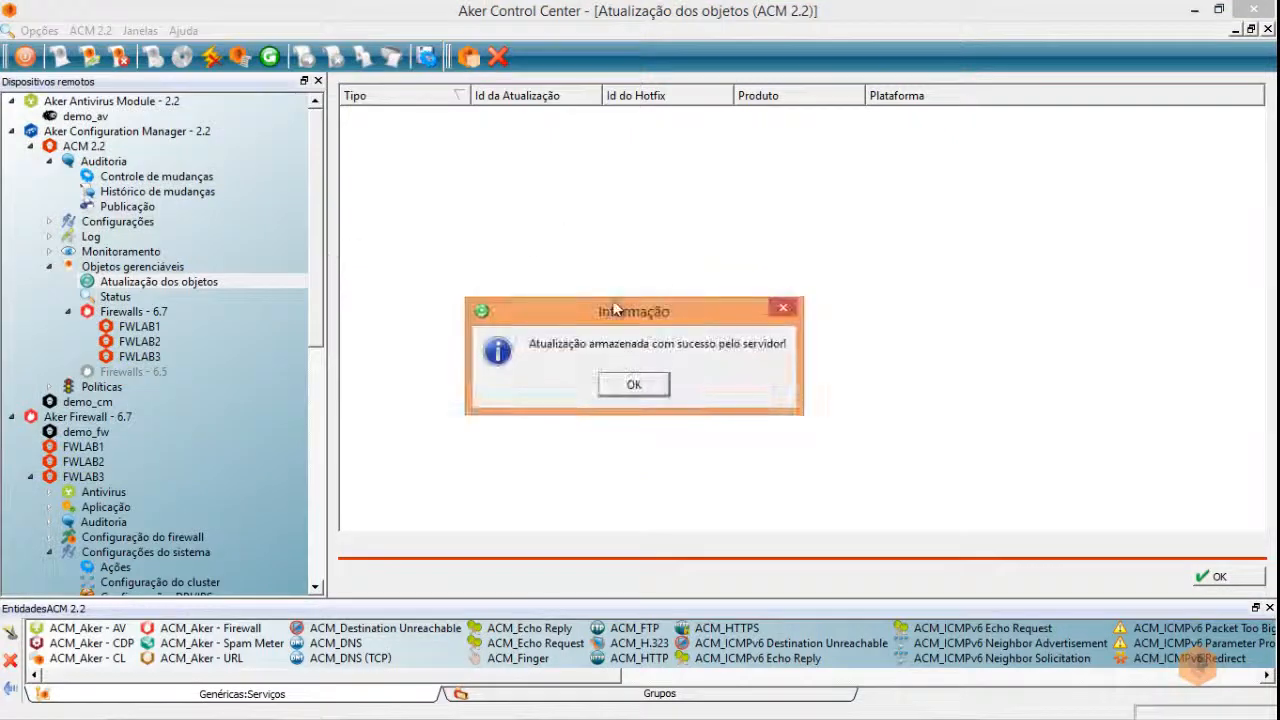
left_click(648, 394)
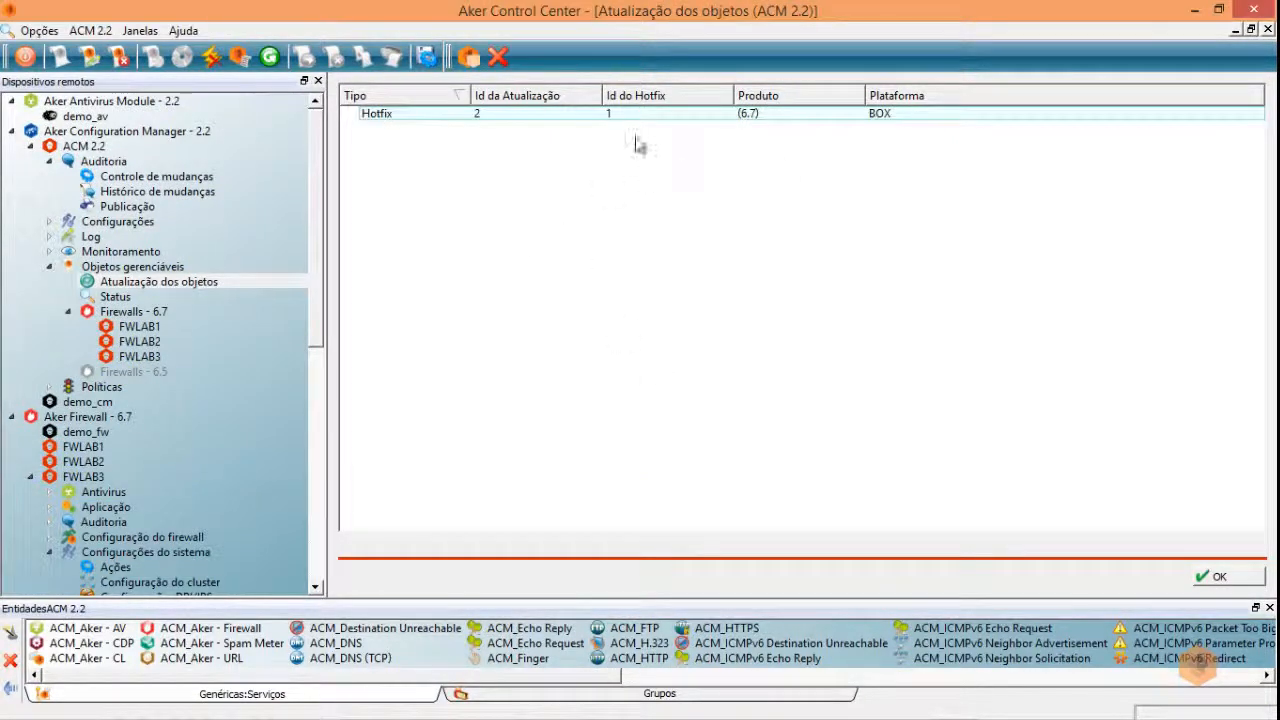
- Upload the hotfix-002 patch file as well, then return to the firewall Status list
left_click(468, 57)
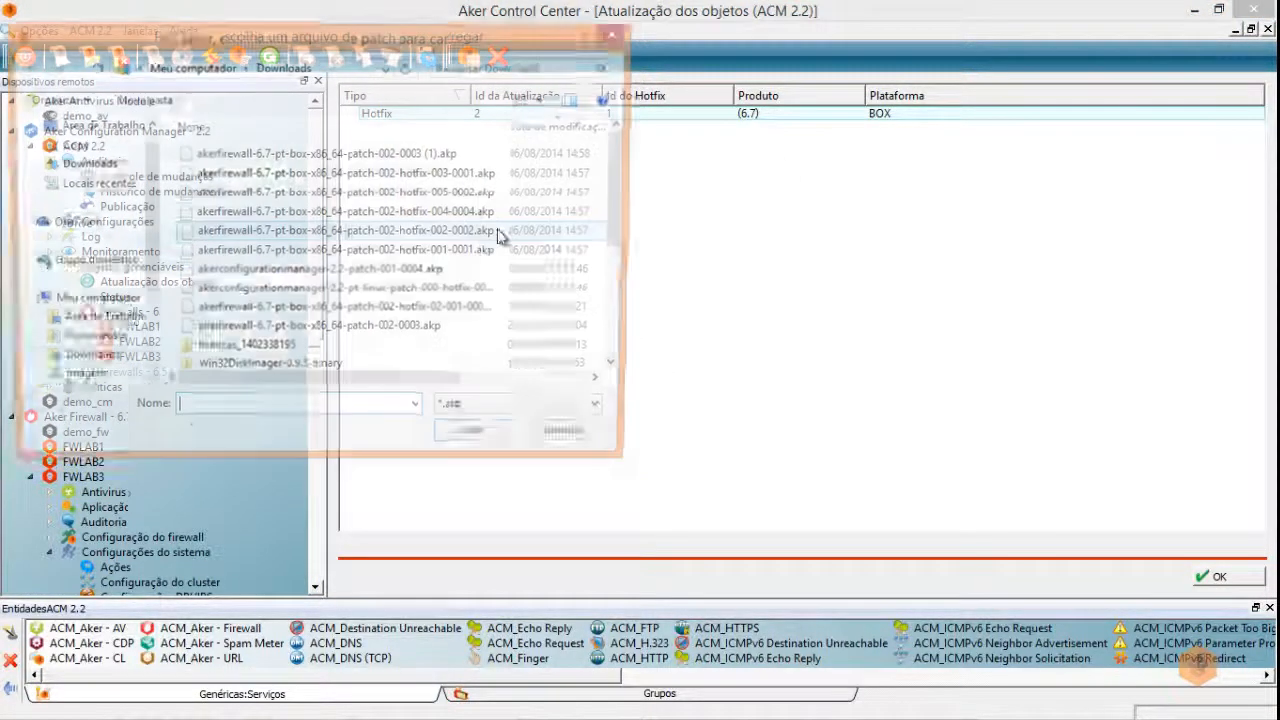
double_click(352, 234)
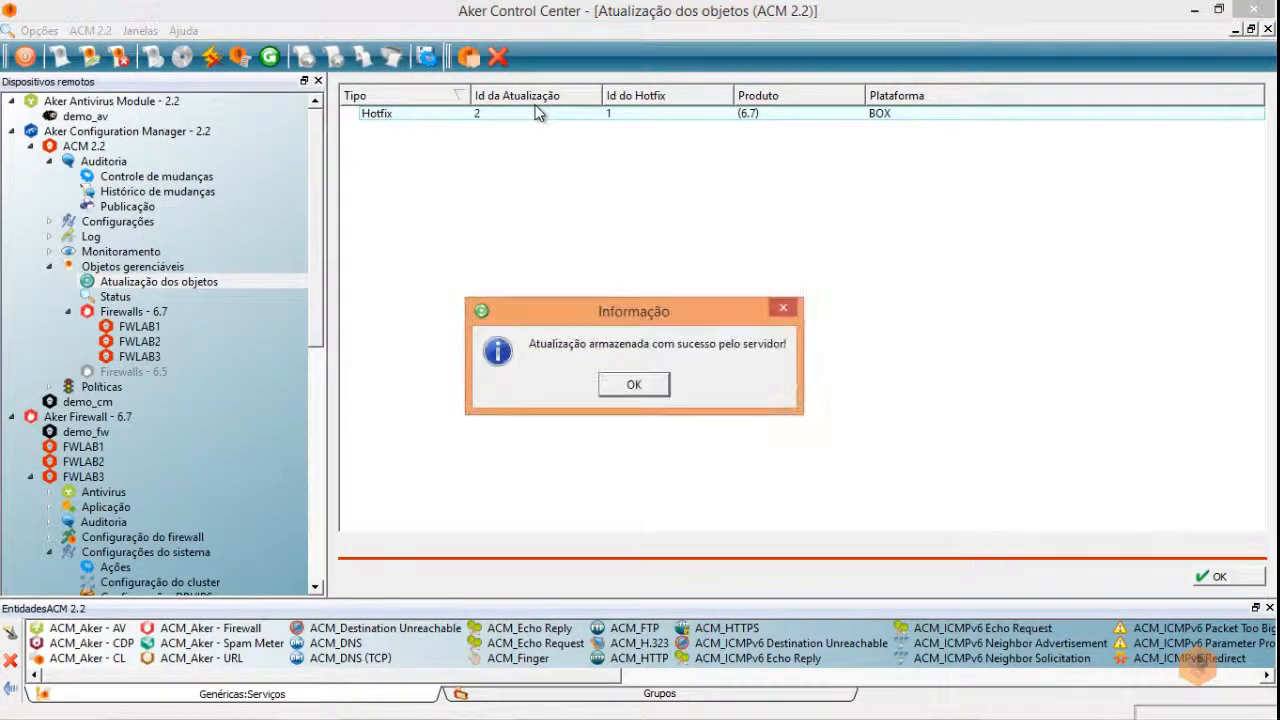
left_click(635, 386)
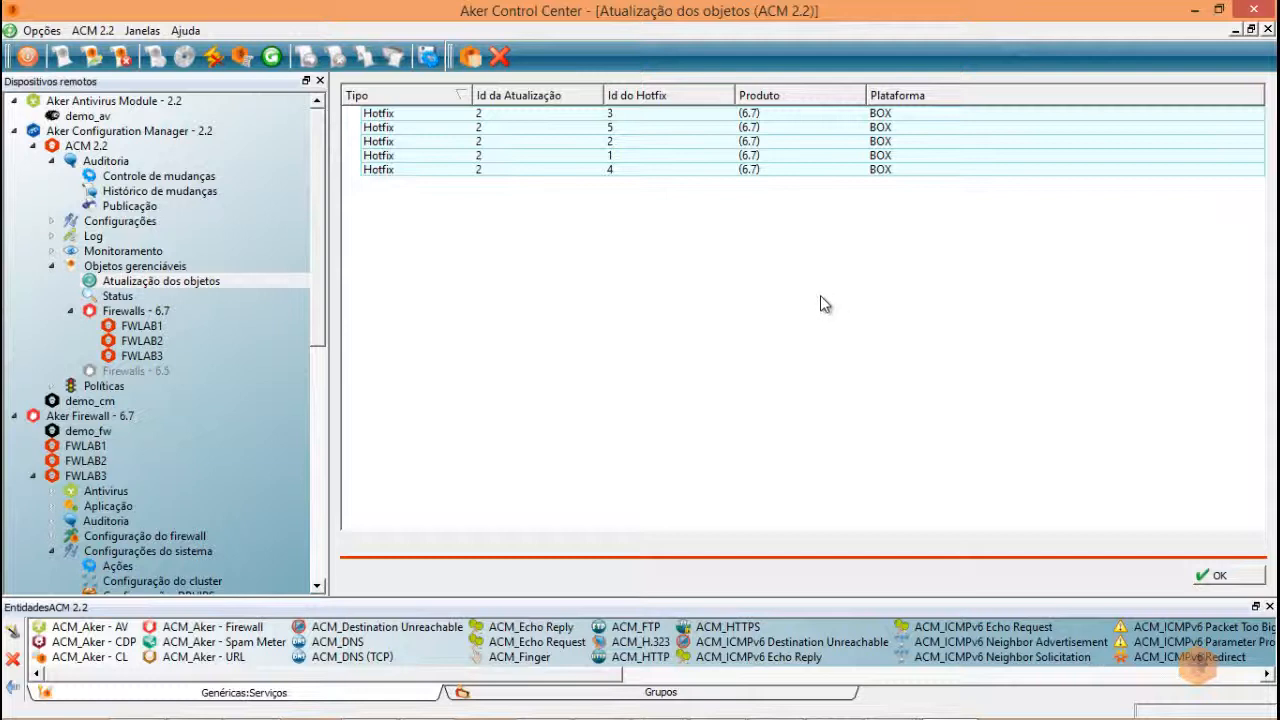
left_click(117, 300)
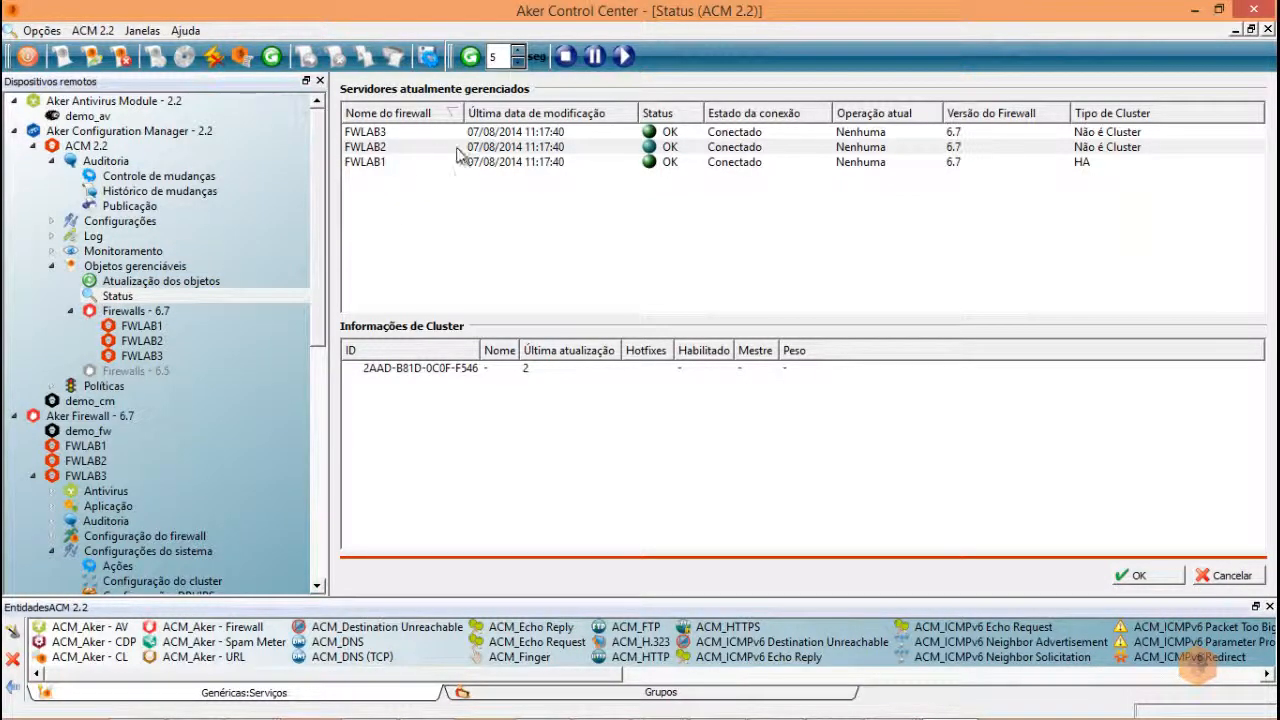
- Apply Hotfix 1 to FWLAB2 via Aplicar Atualização, review the dialog, and acknowledge Finalizado
left_click(537, 150)
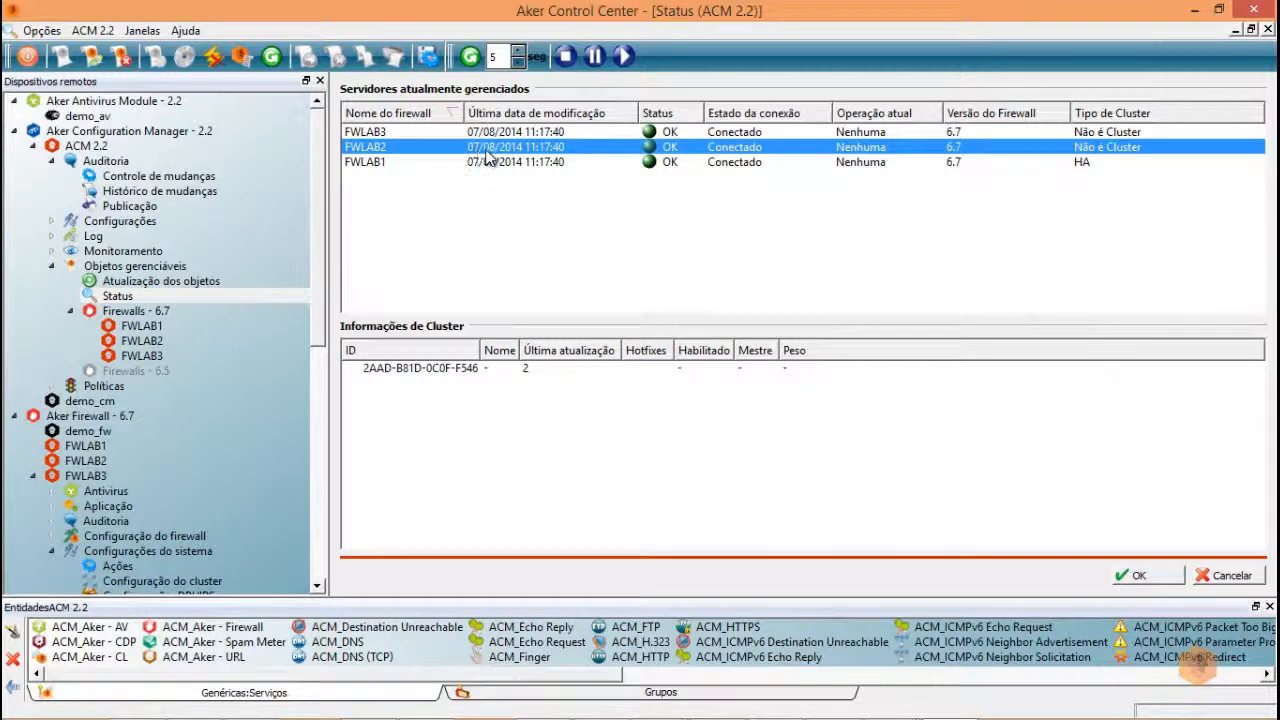
right_click(587, 150)
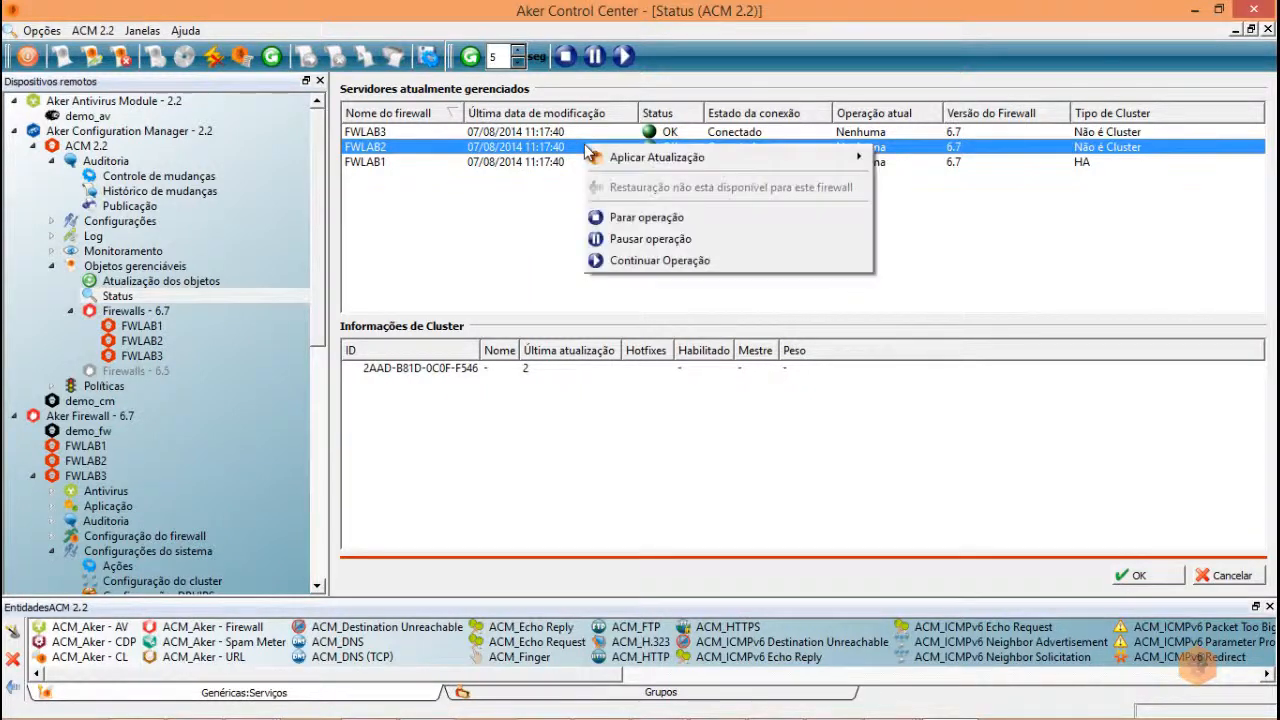
mouse_move(638, 158)
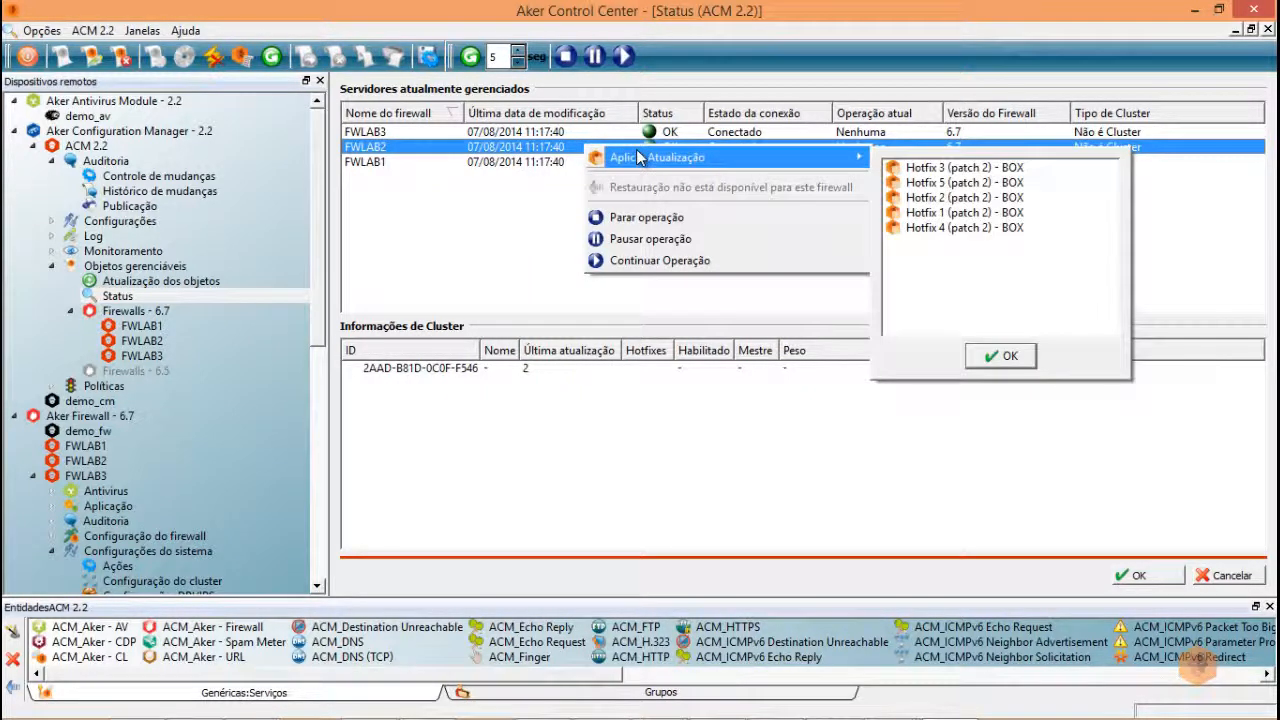
left_click(935, 215)
left_click(1000, 356)
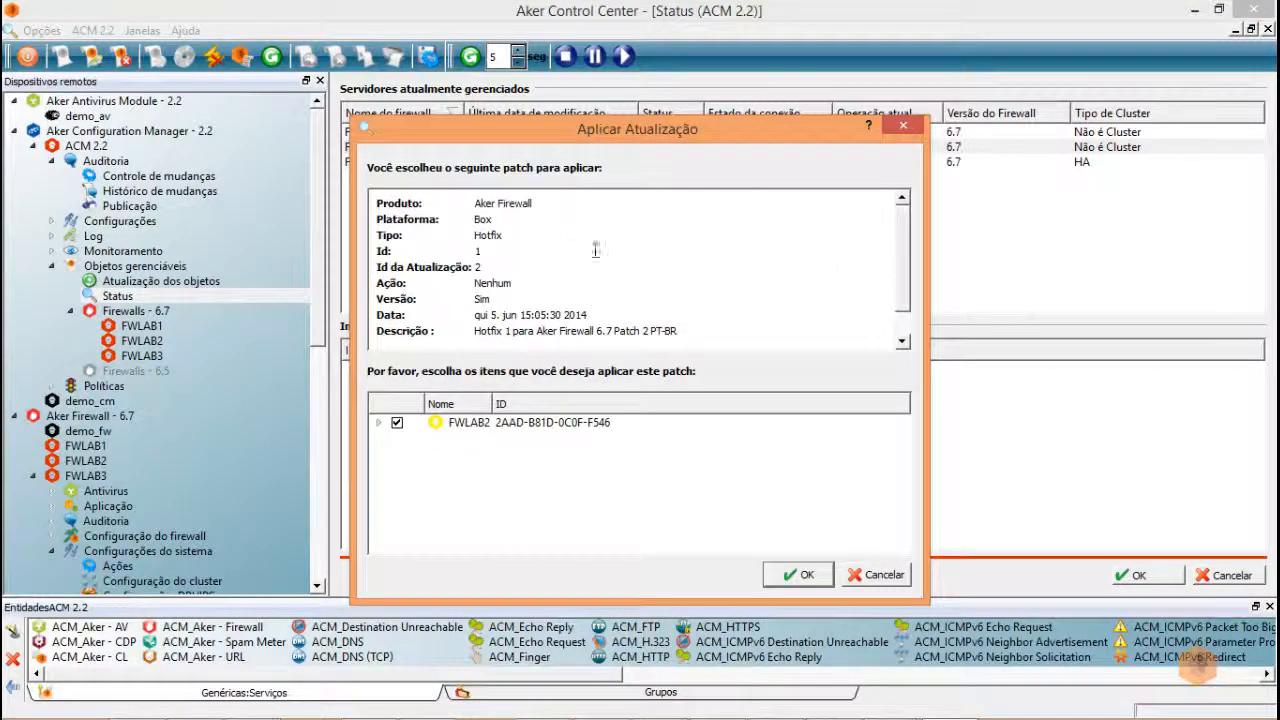
left_click_drag(905, 243, 905, 282)
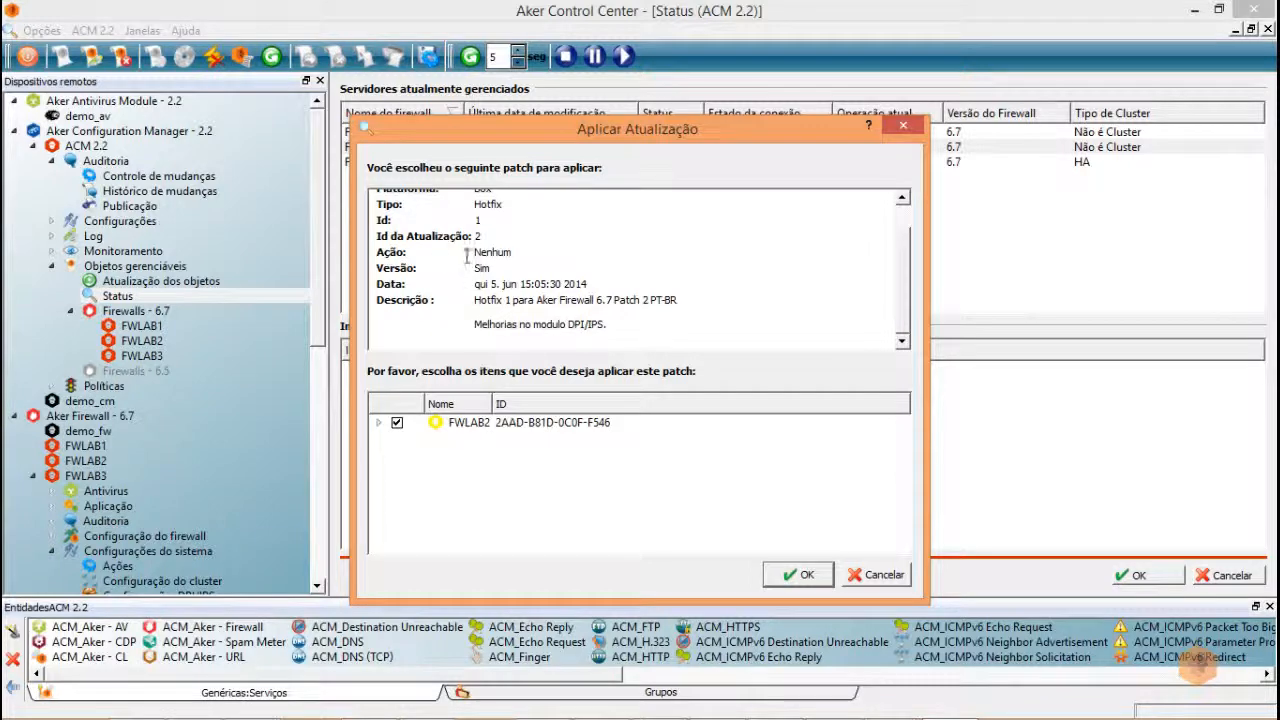
left_click_drag(899, 297, 901, 245)
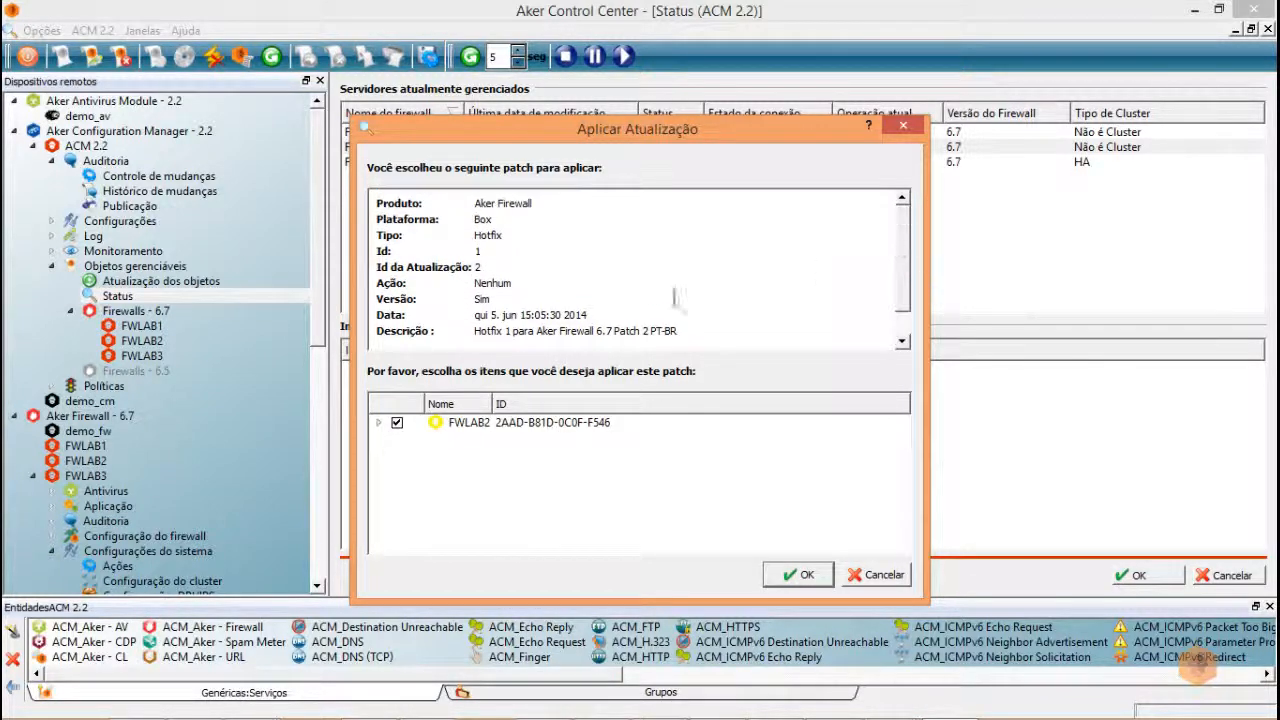
left_click(378, 426)
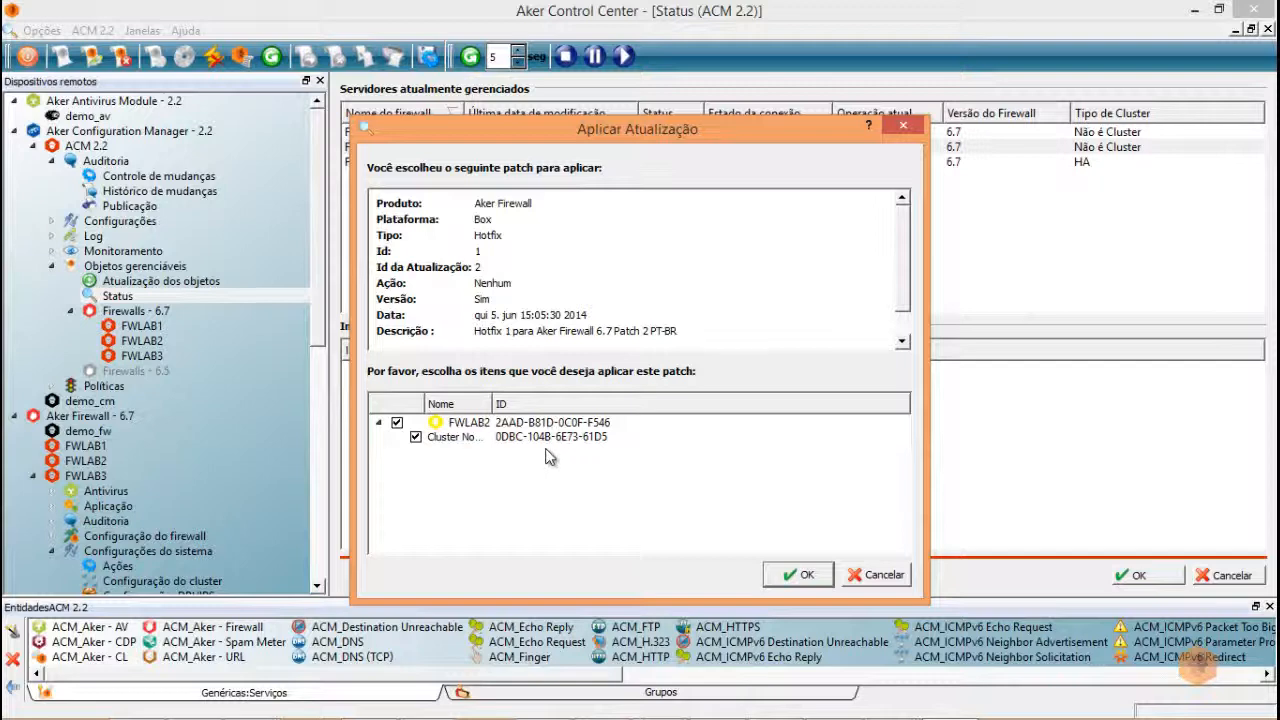
left_click(379, 423)
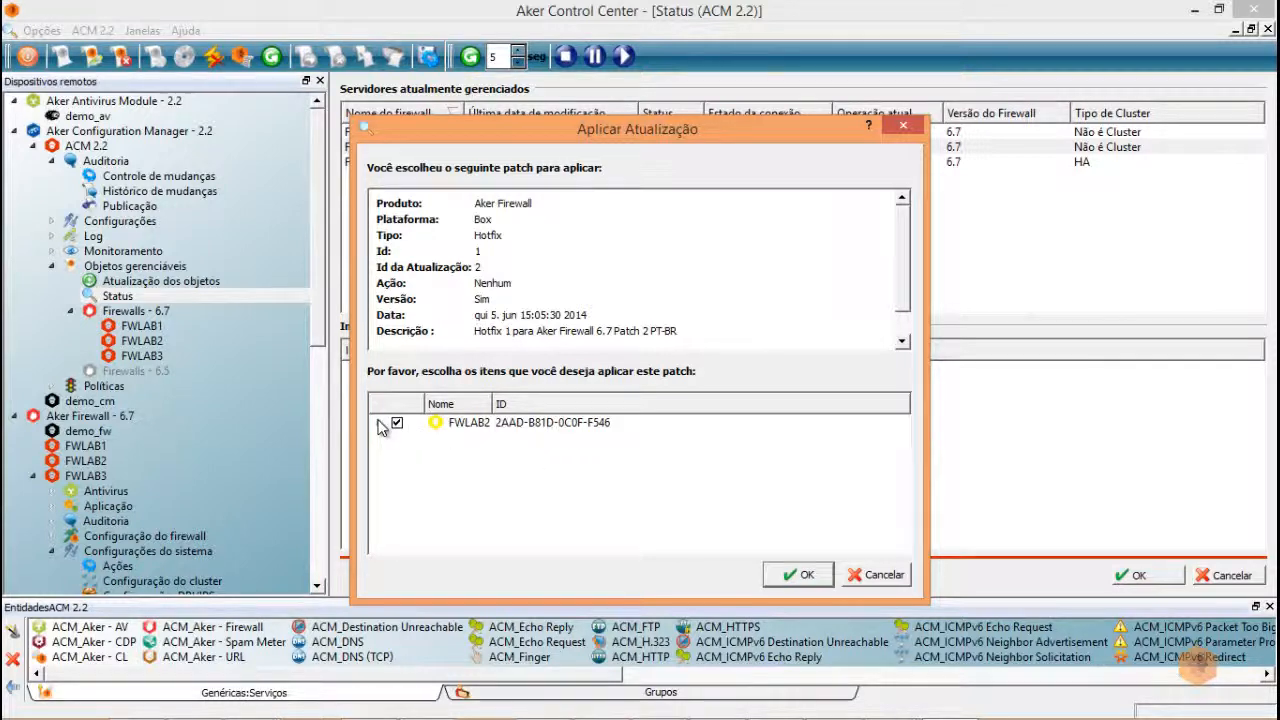
left_click(808, 578)
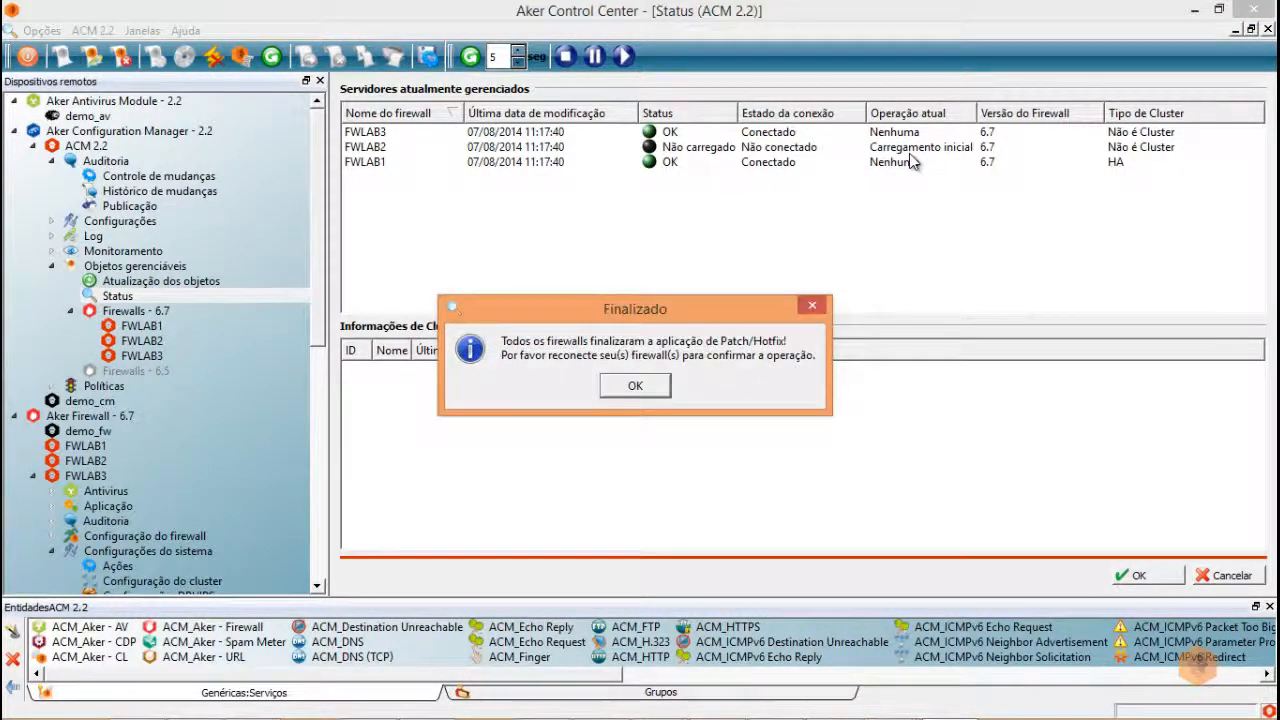
left_click(637, 388)
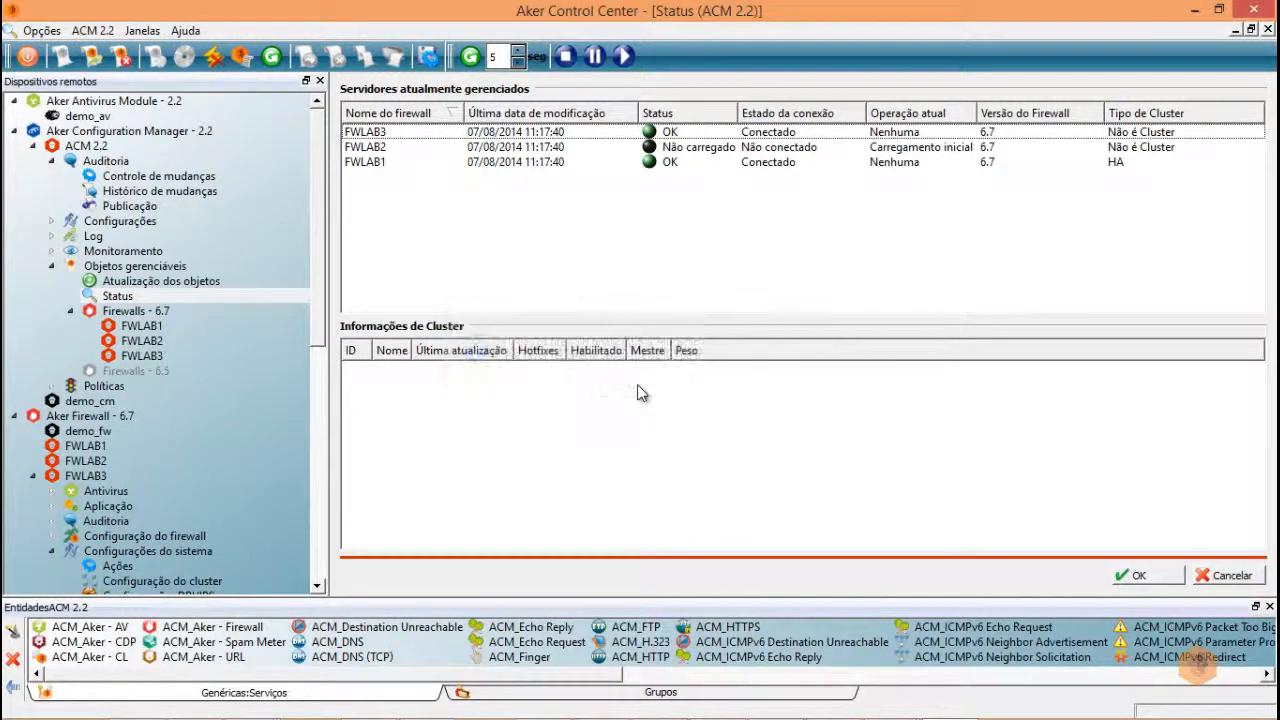
- Resume FWLAB2's operation with Continuar Operação so it reconnects showing HF1 installed
right_click(744, 149)
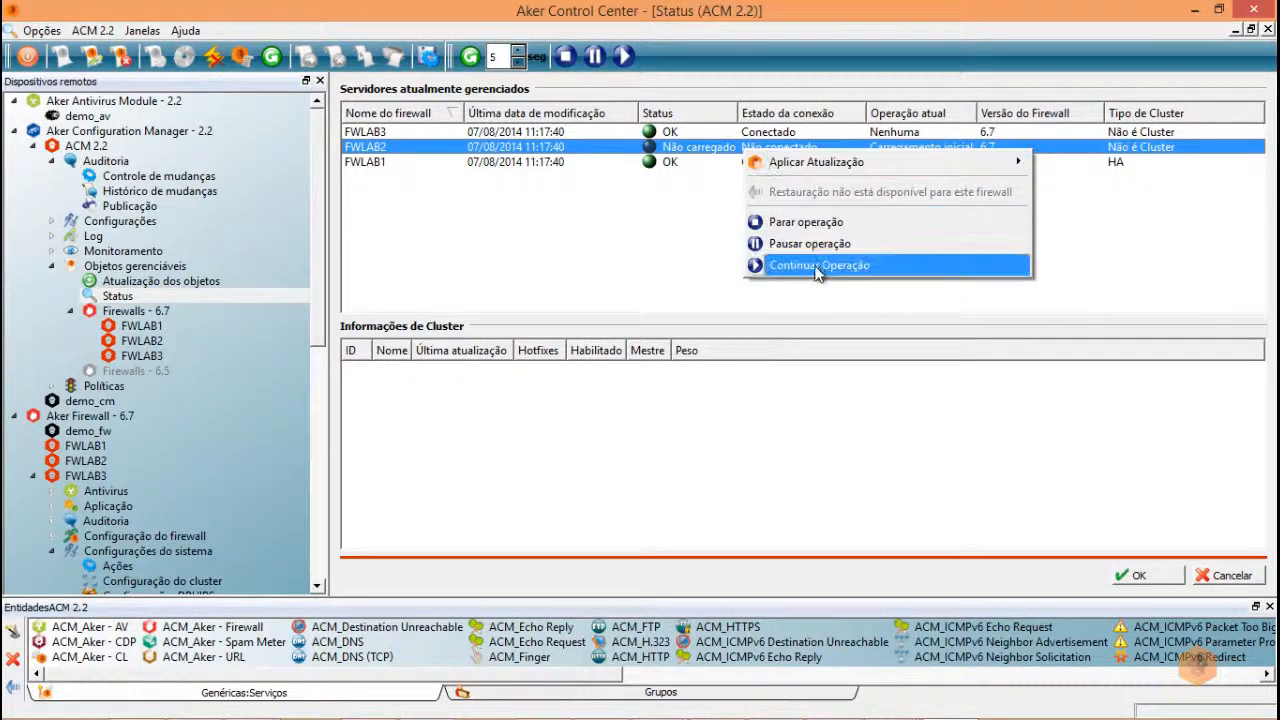
left_click(812, 265)
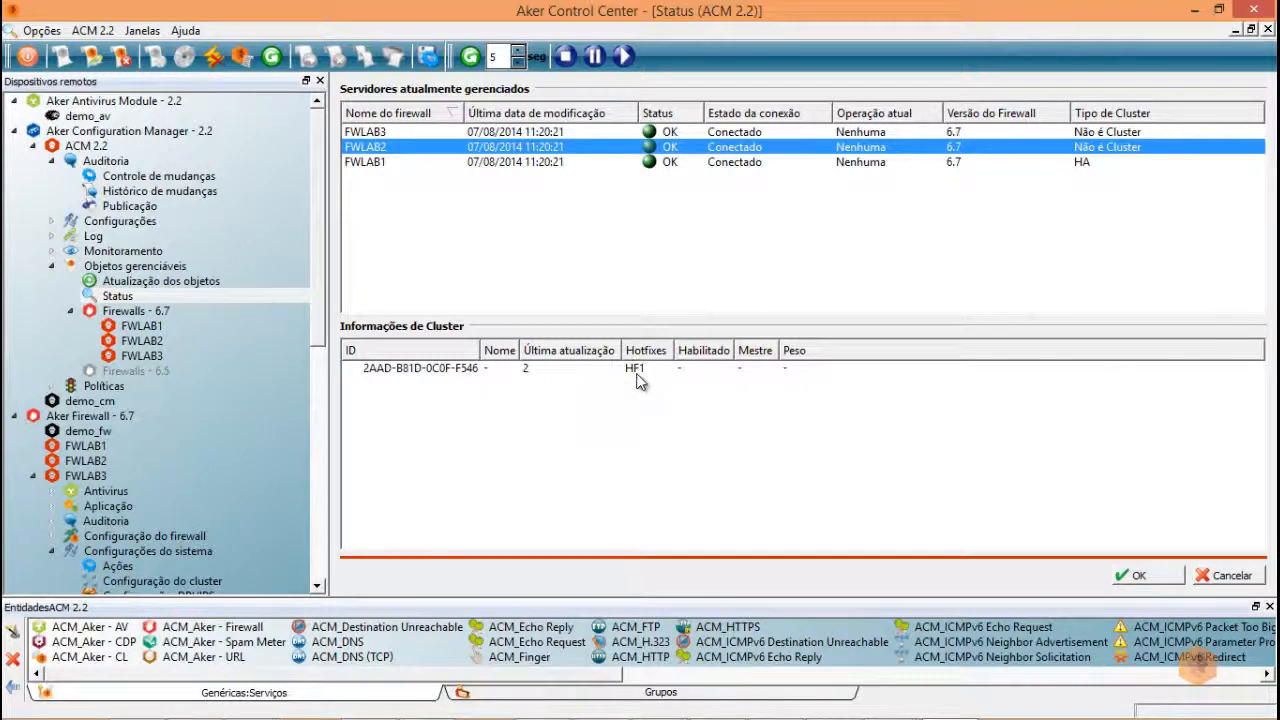
right_click(673, 157)
mouse_move(742, 162)
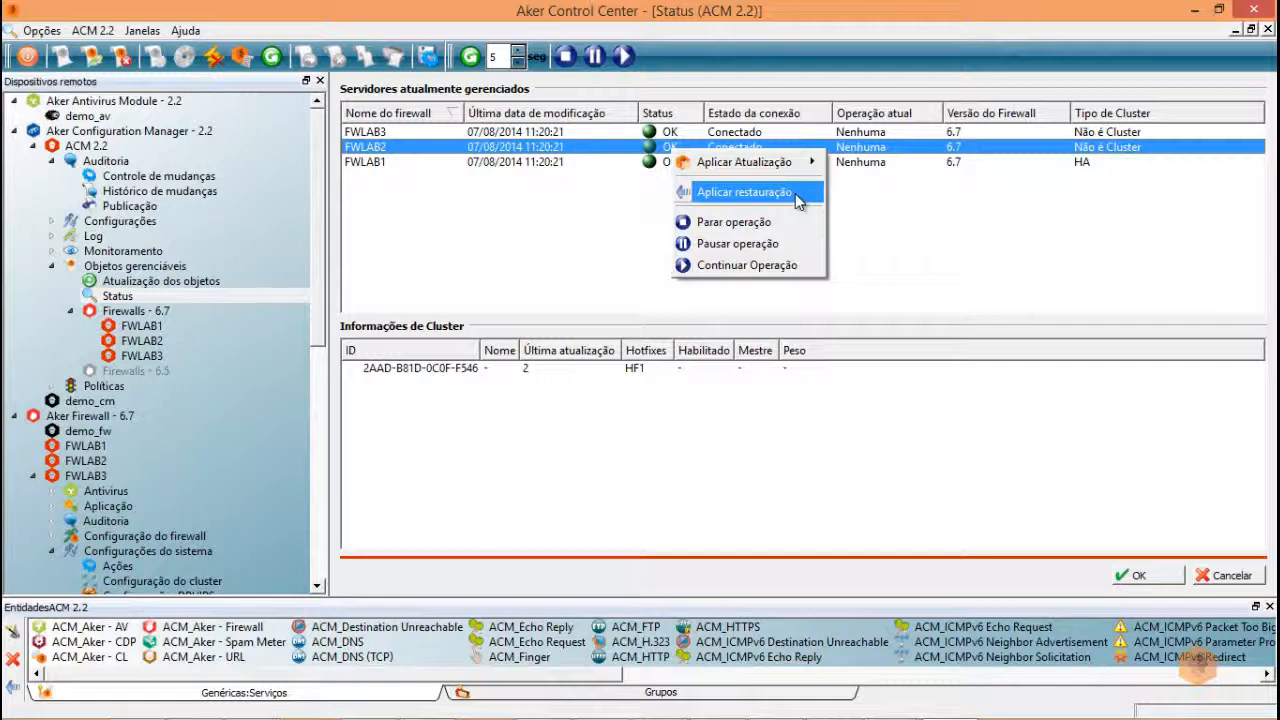
- Apply Hotfix 2 (Ação: Reiniciar) to FWLAB2 and acknowledge the completion notice
mouse_move(810, 162)
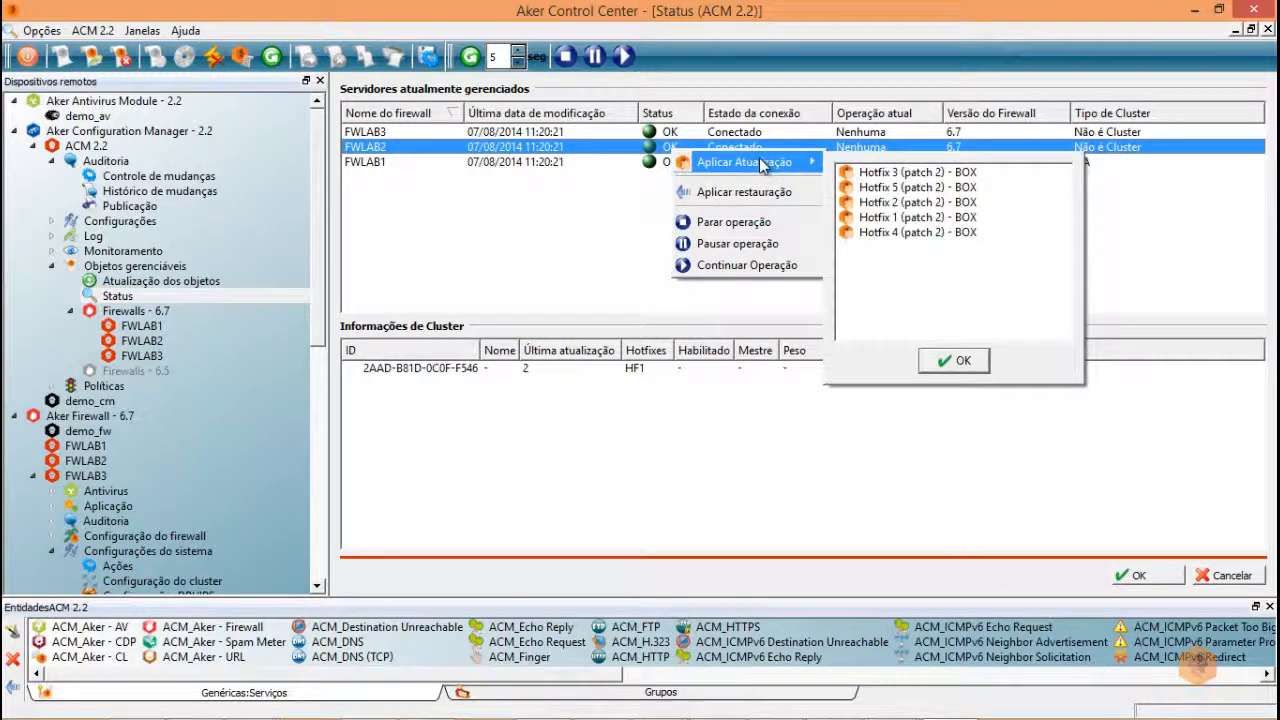
left_click(893, 203)
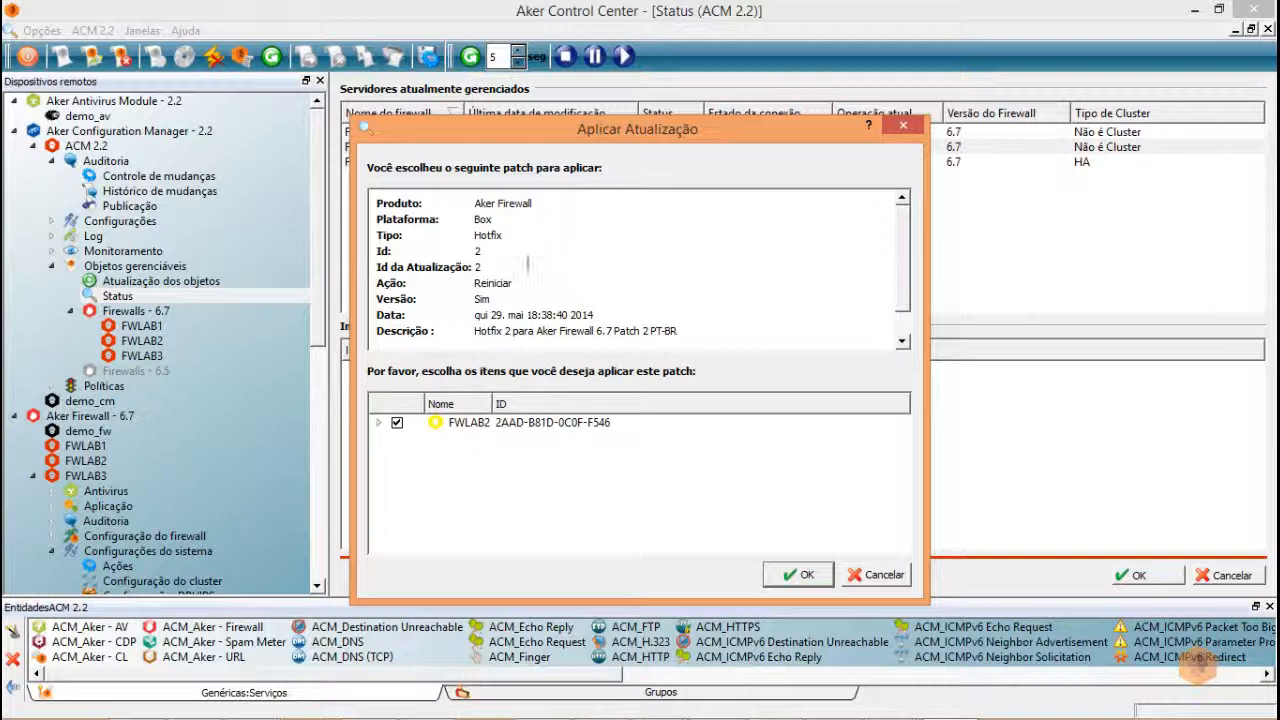
triple_click(490, 283)
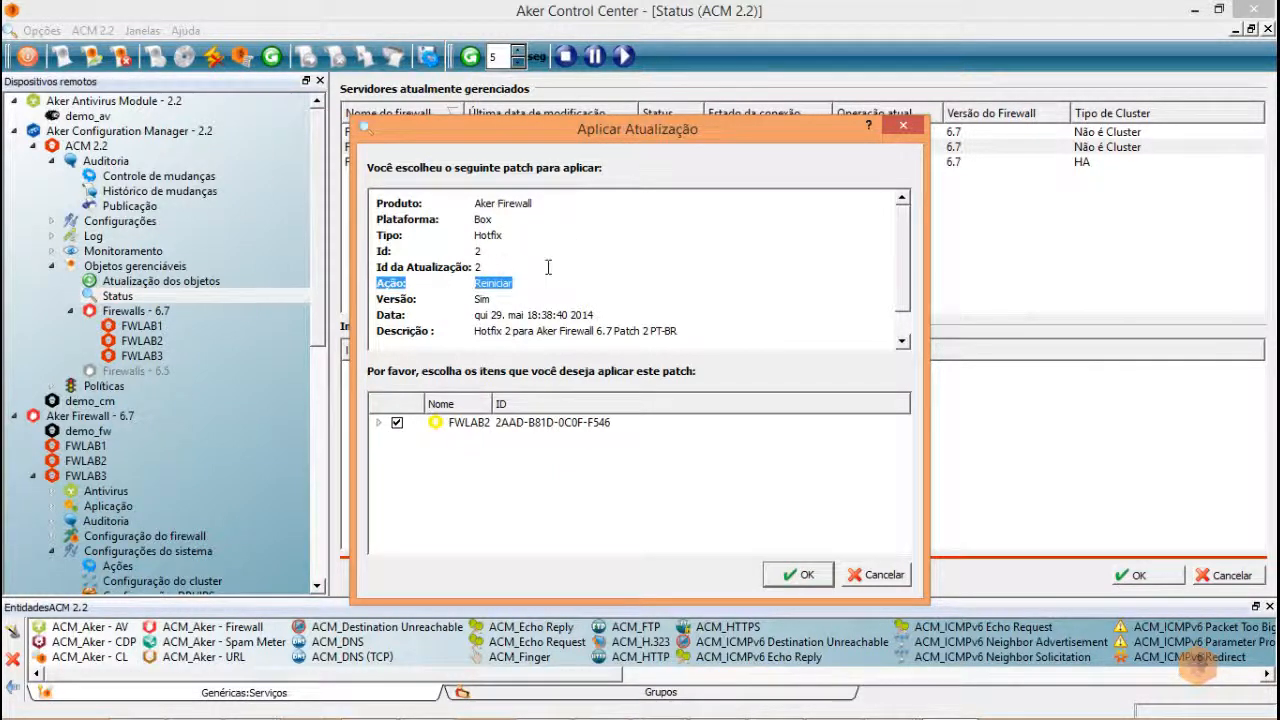
left_click(805, 577)
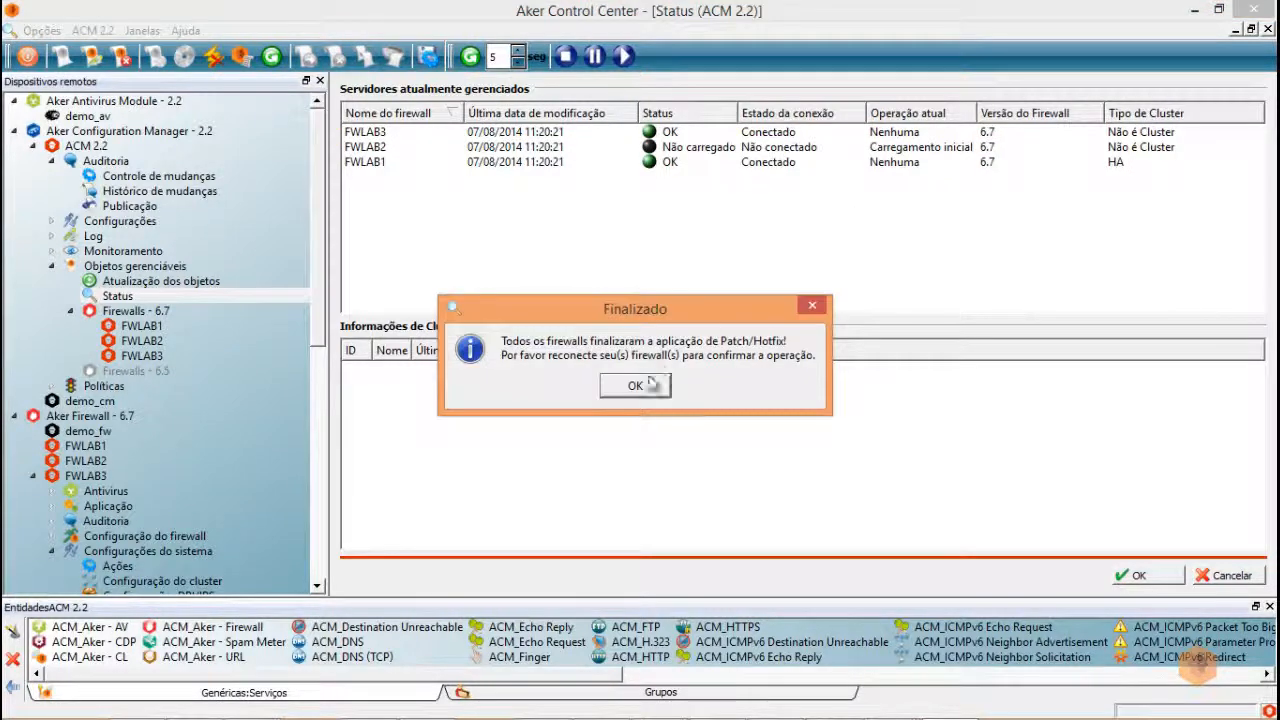
left_click(648, 385)
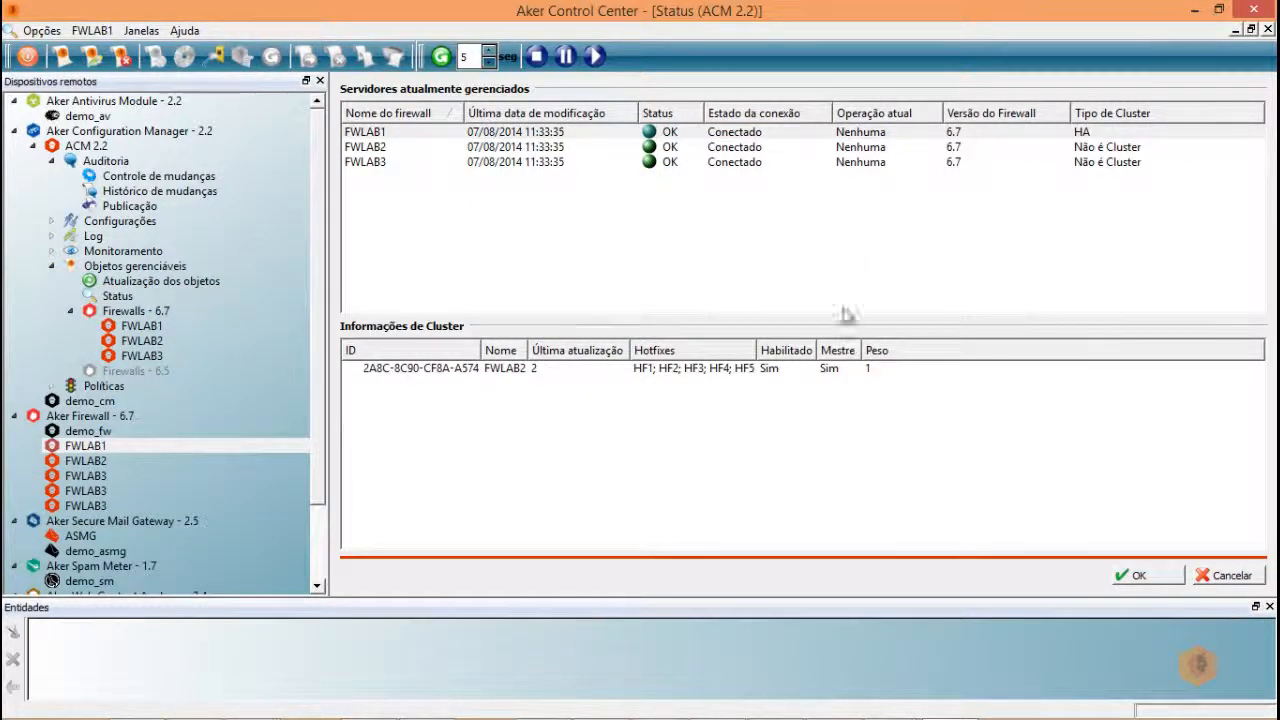
- Check cluster and hotfix details for FWLAB1, FWLAB2 and FWLAB3, then list the ACM-managed firewalls
left_click(441, 135)
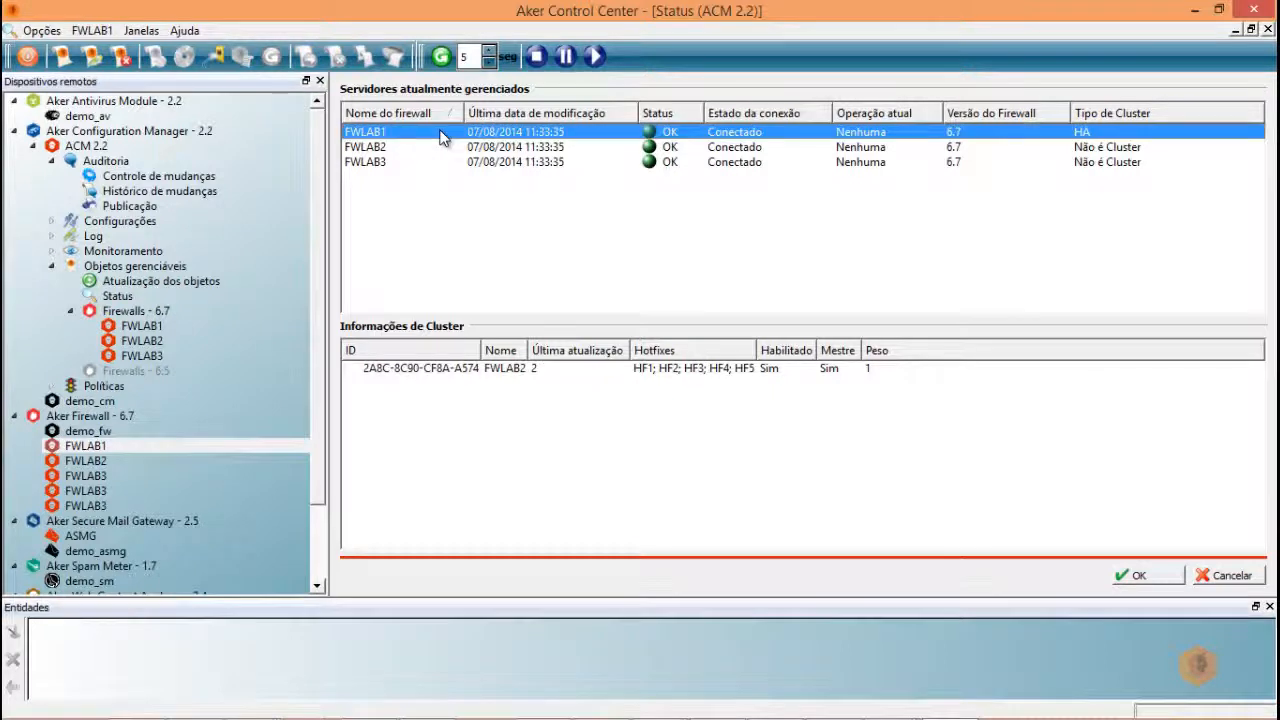
left_click(729, 149)
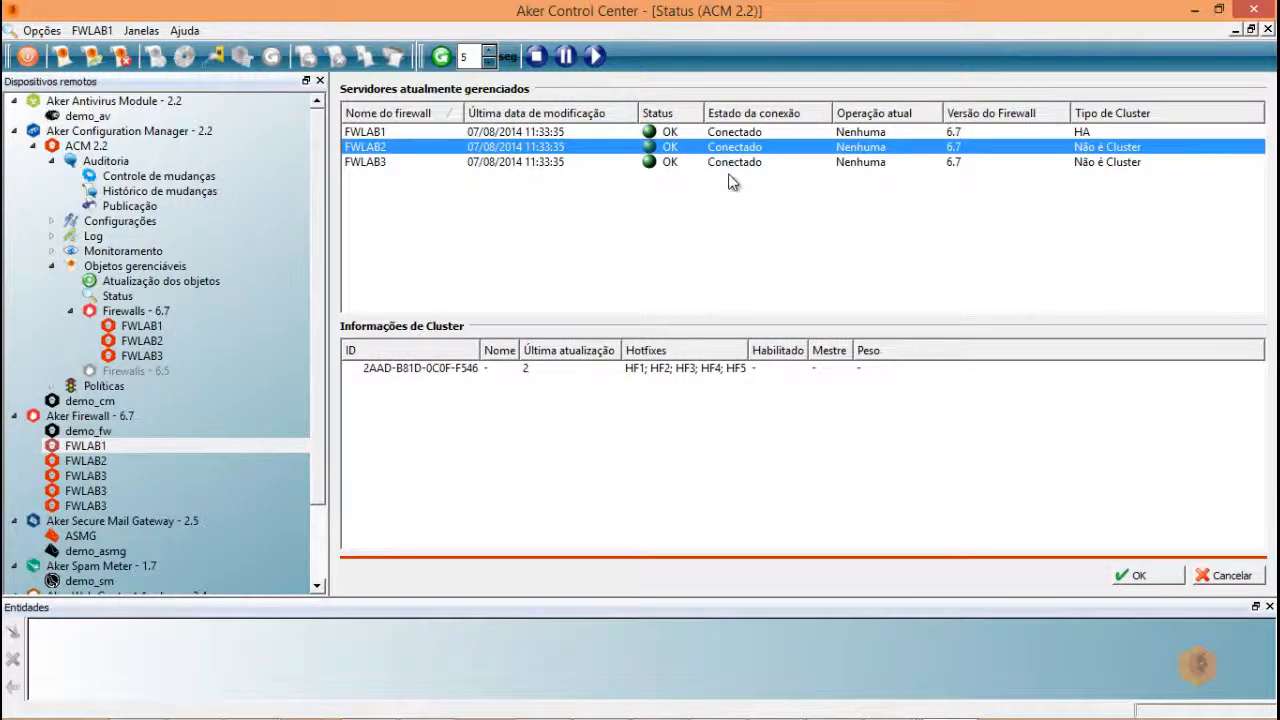
left_click(731, 166)
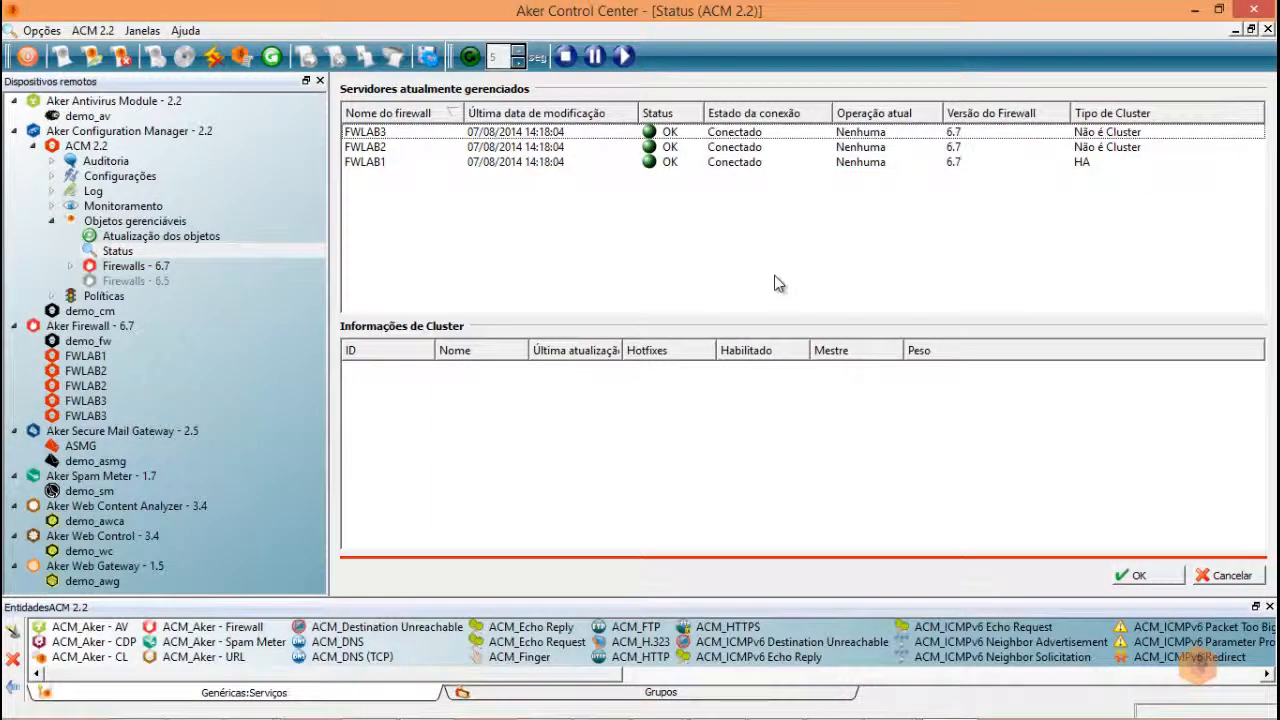
left_click(71, 266)
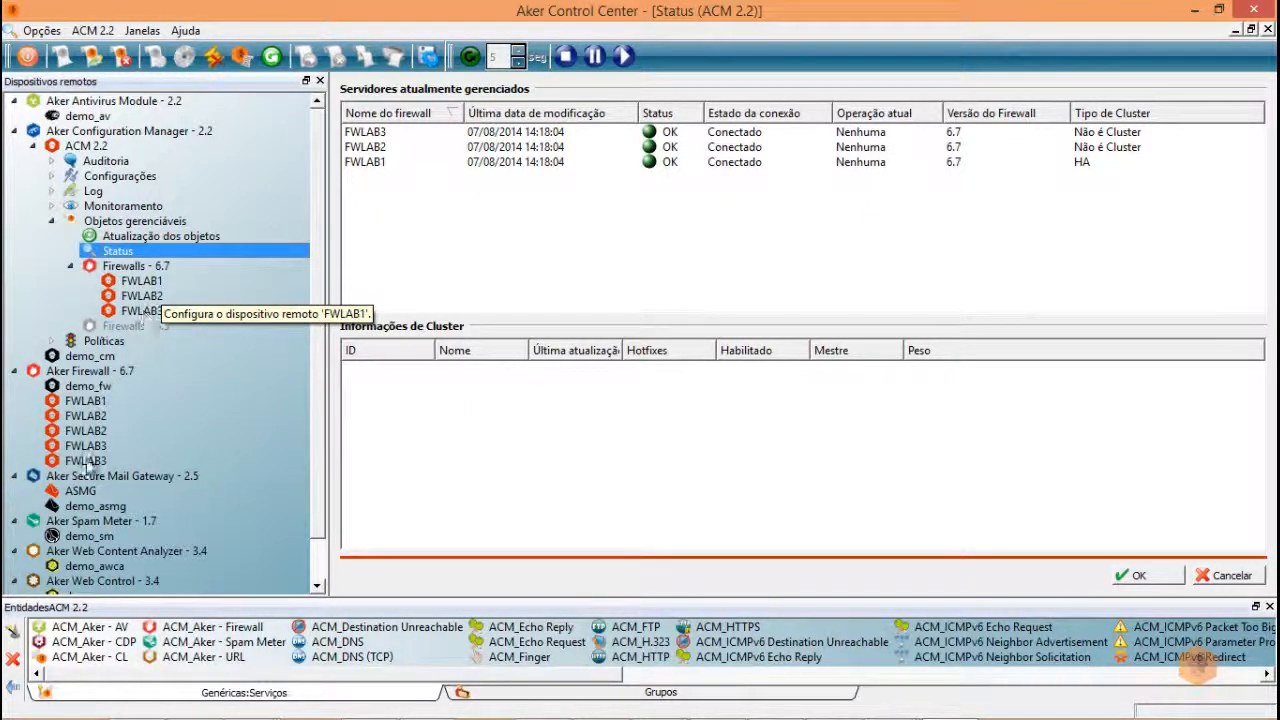
double_click(82, 402)
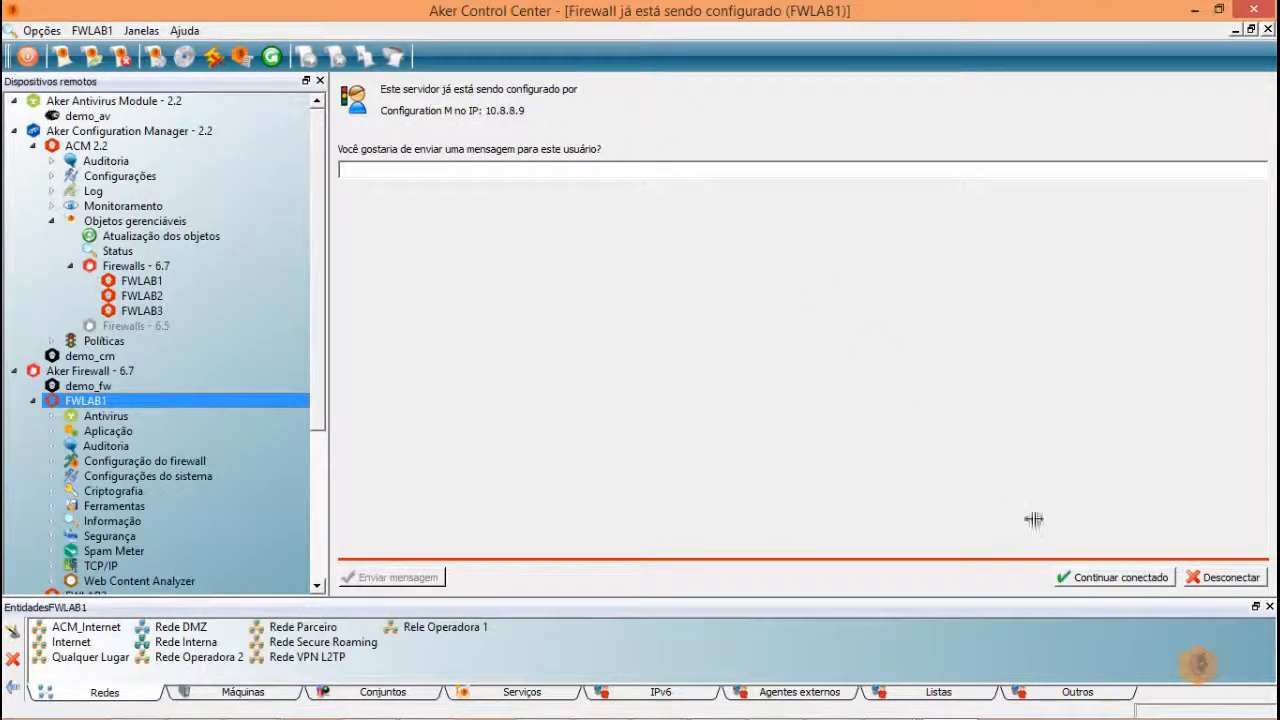
left_click(1222, 577)
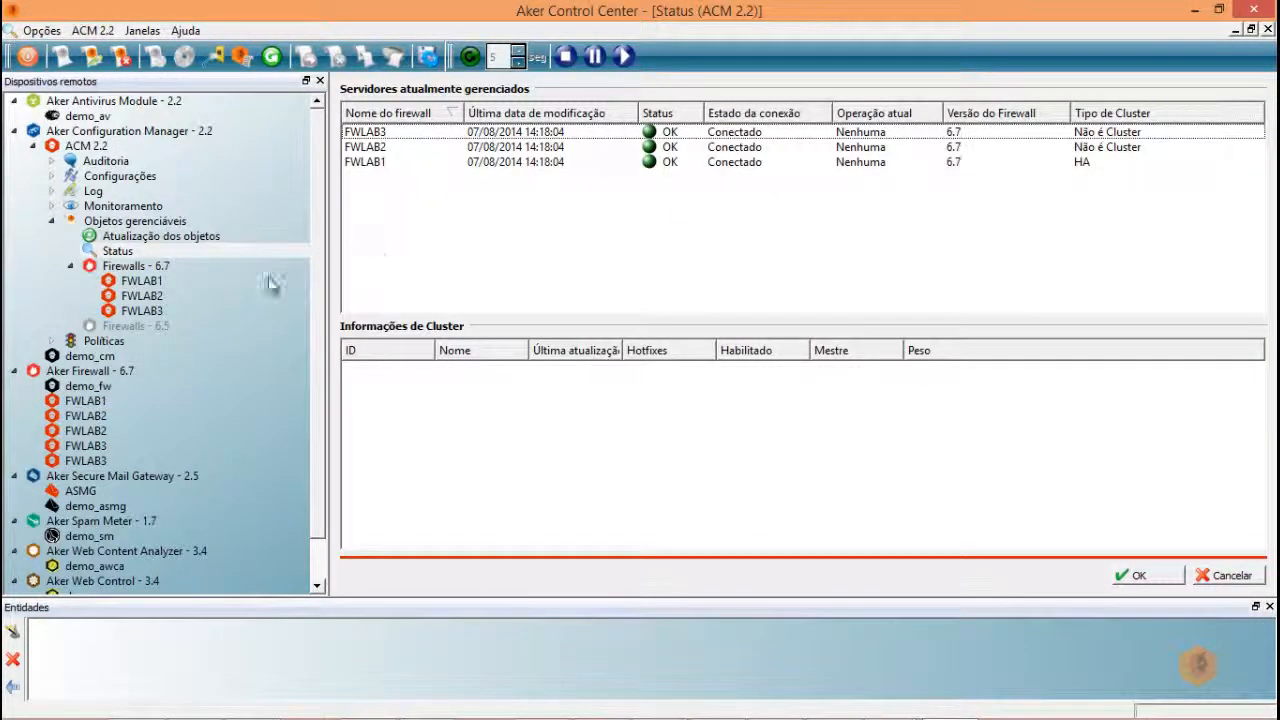
double_click(71, 404)
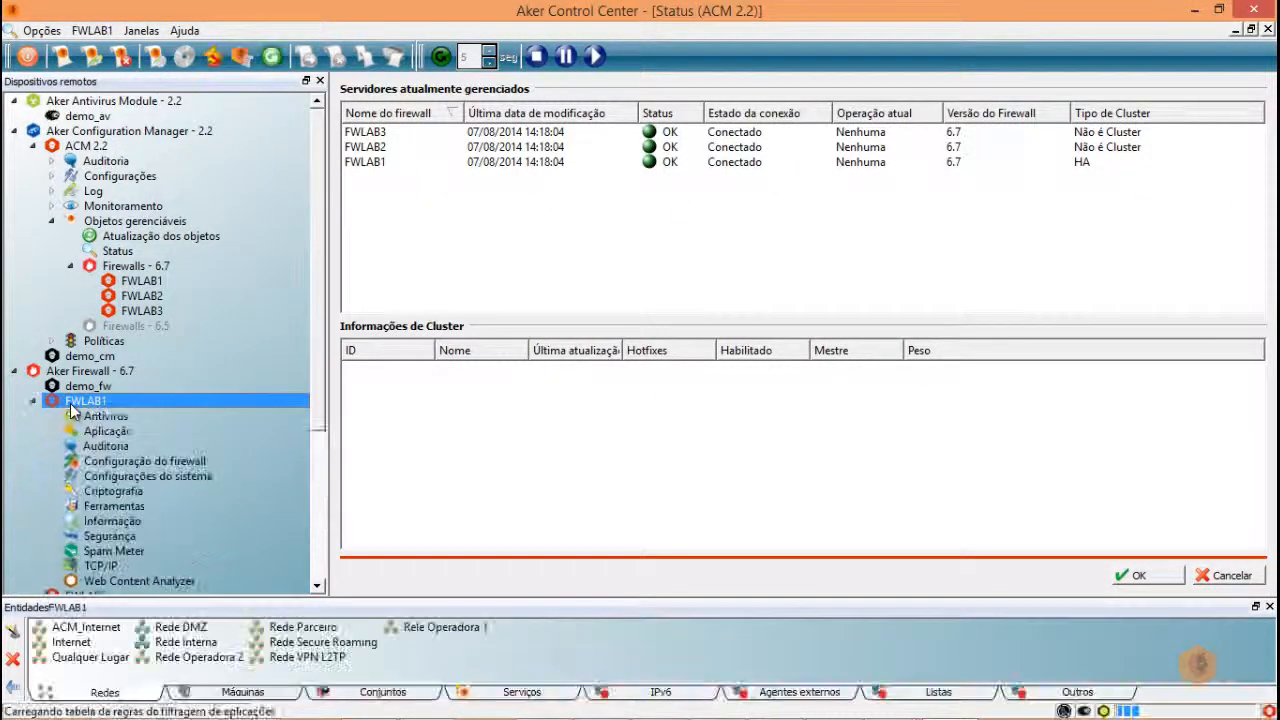
left_click(115, 461)
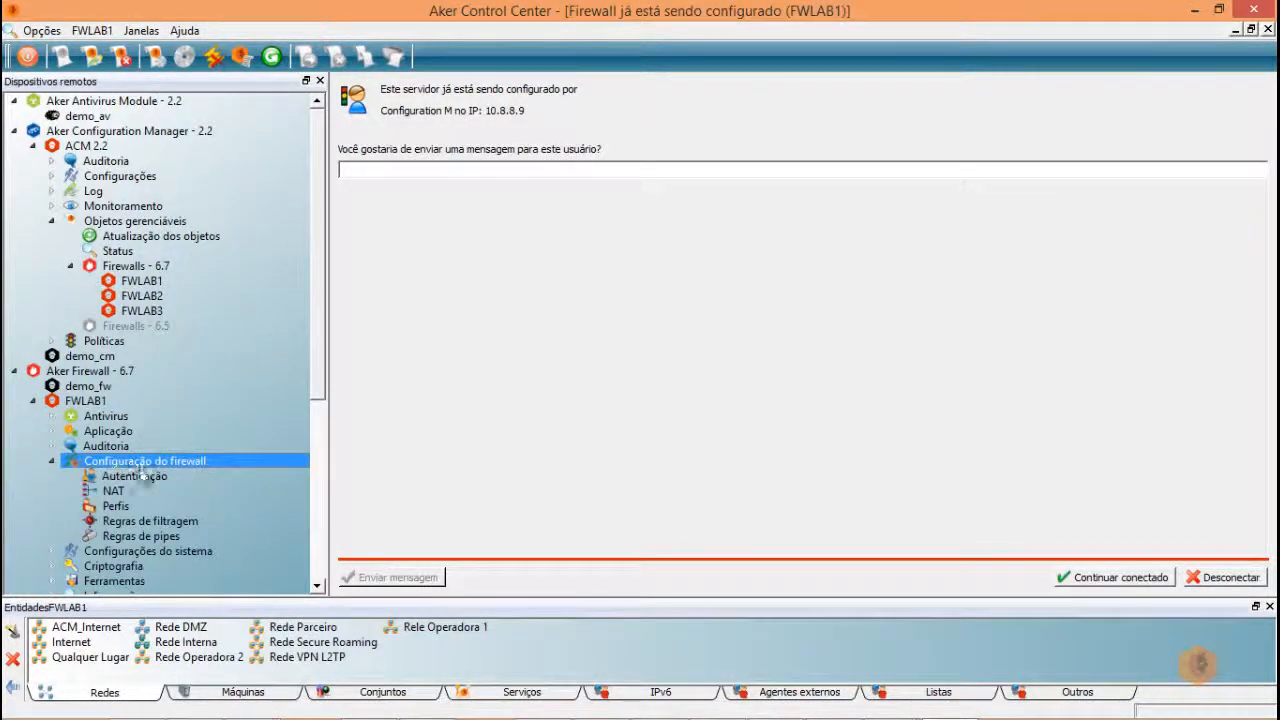
left_click(140, 521)
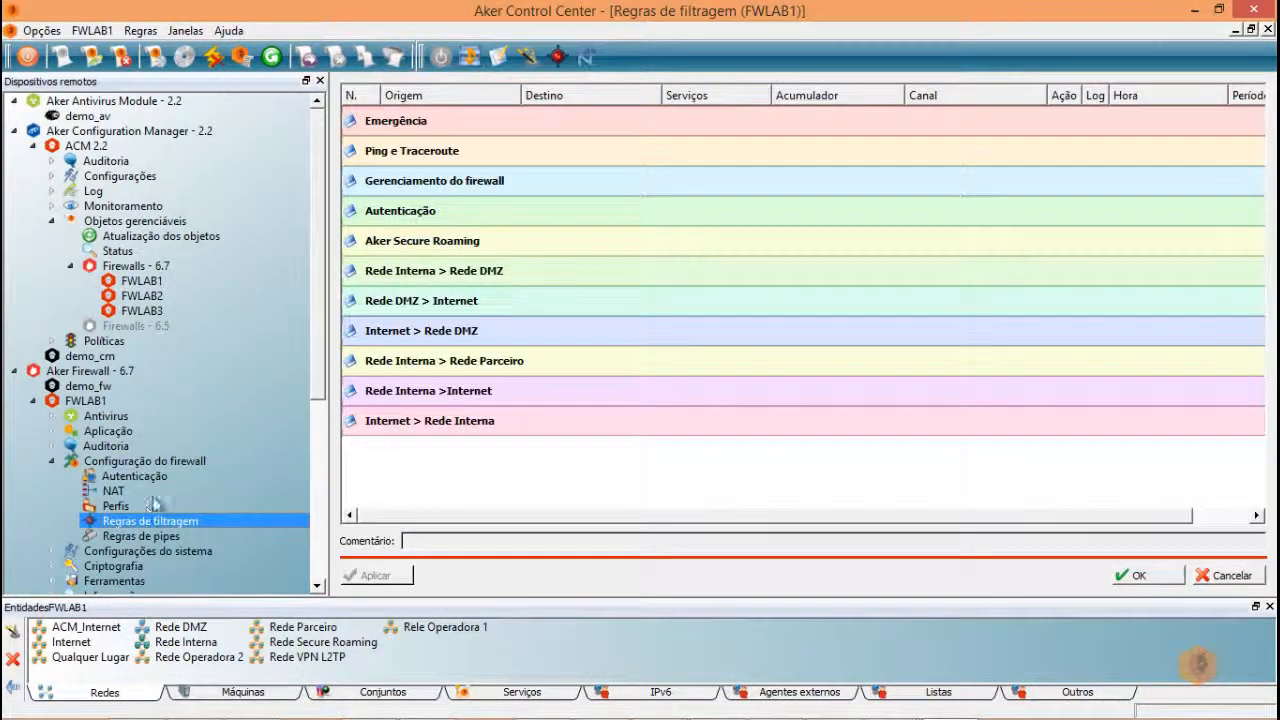
left_click(548, 160)
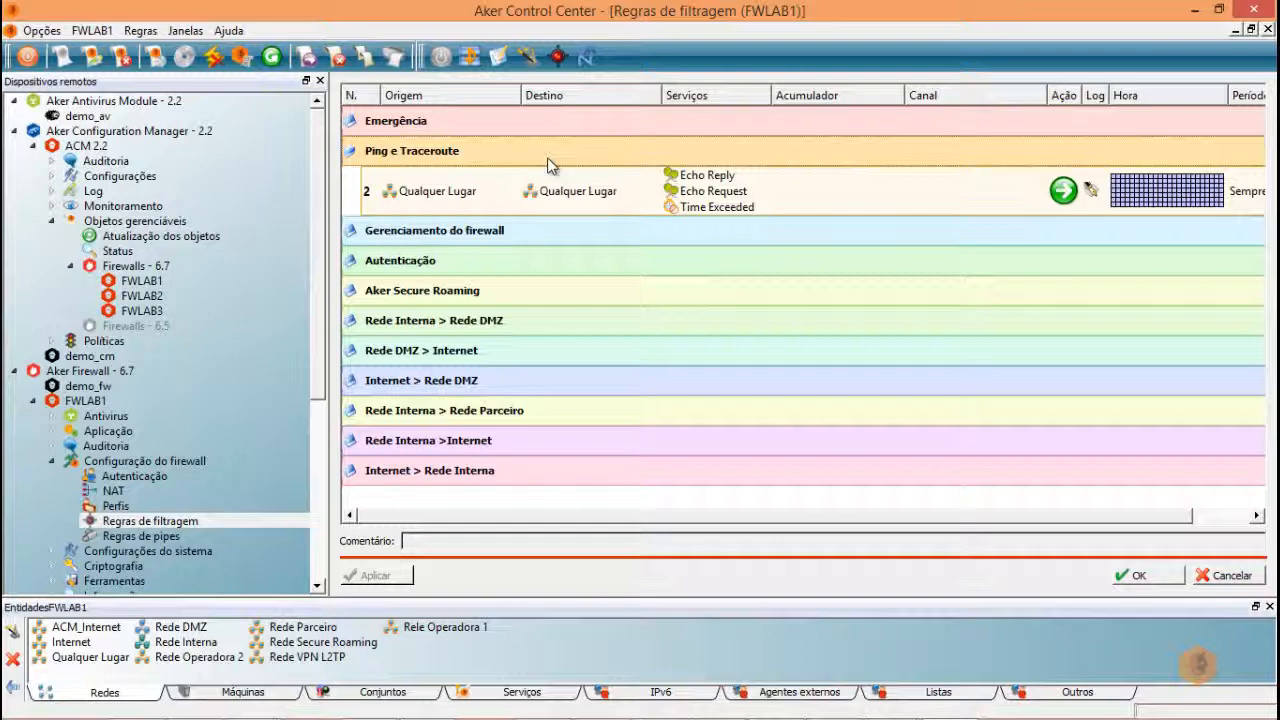
right_click(789, 197)
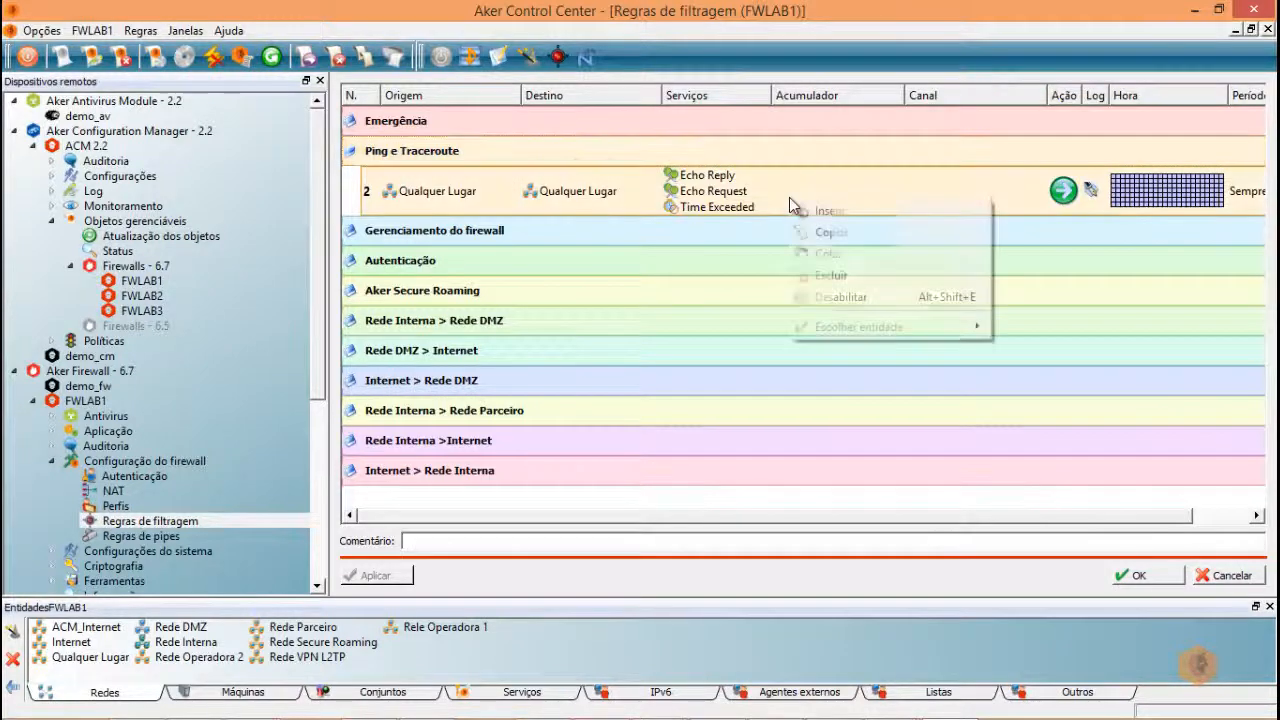
left_click(834, 297)
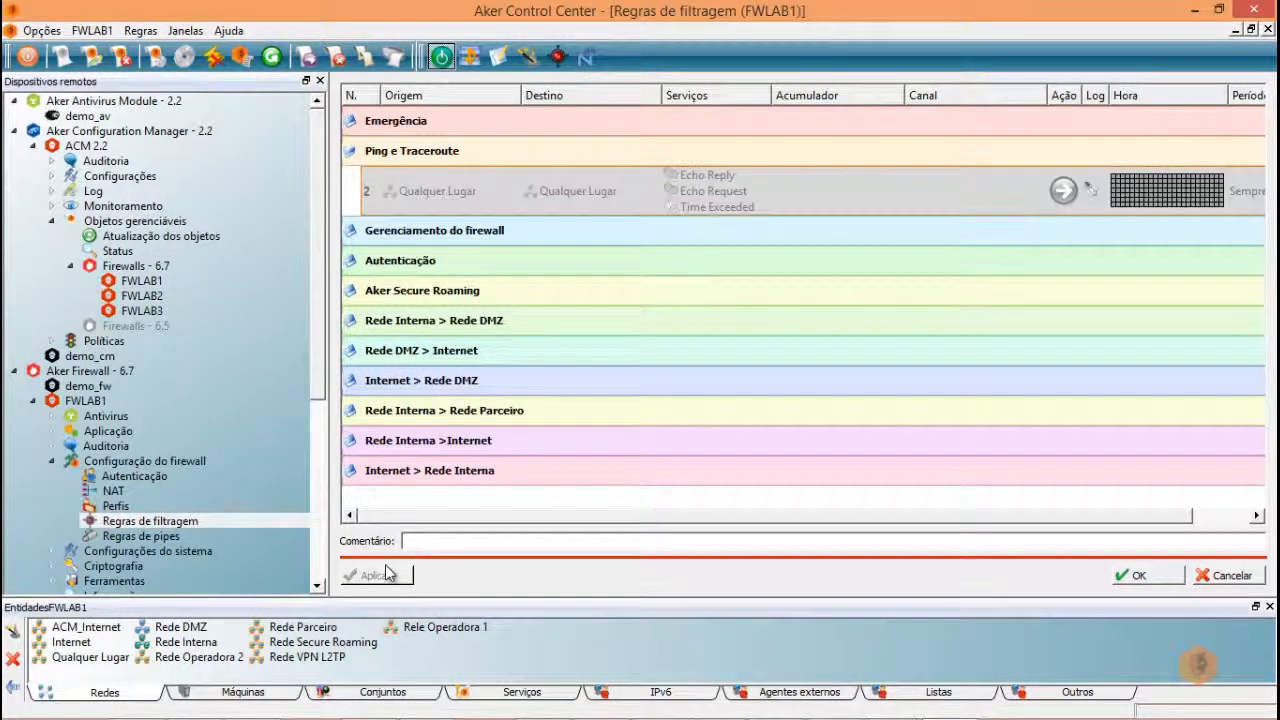
left_click(1222, 575)
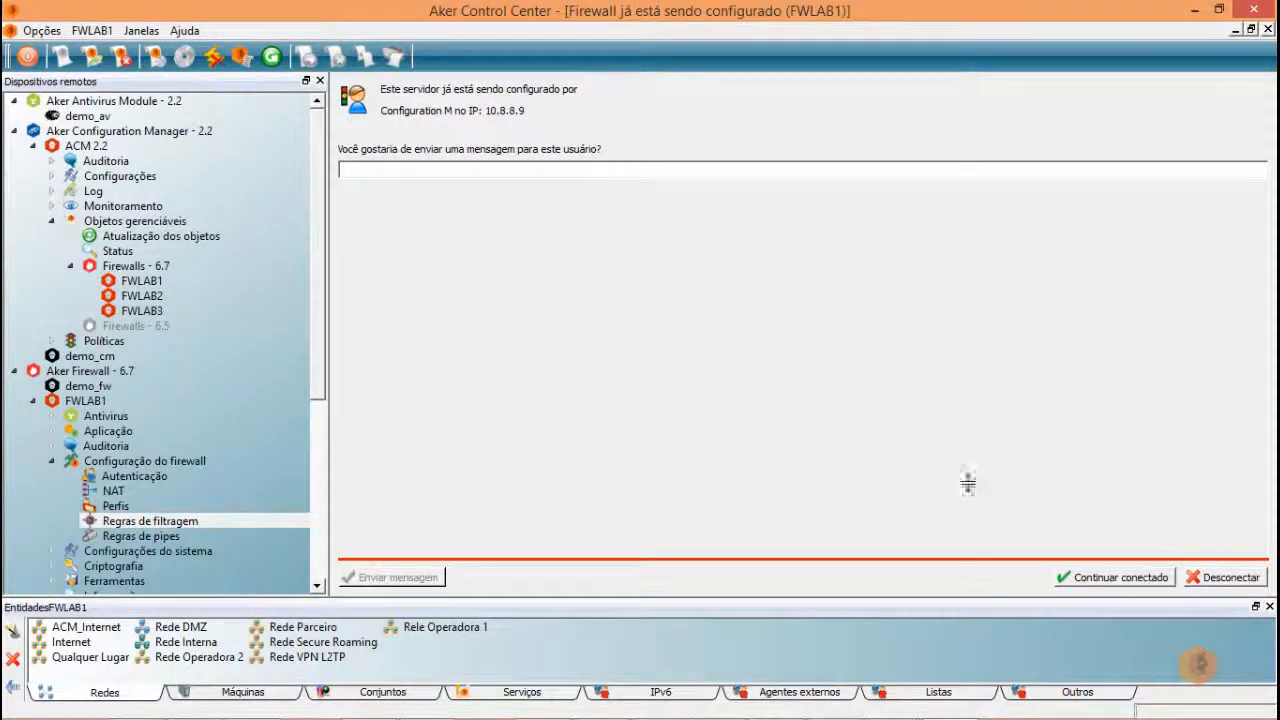
left_click(1215, 580)
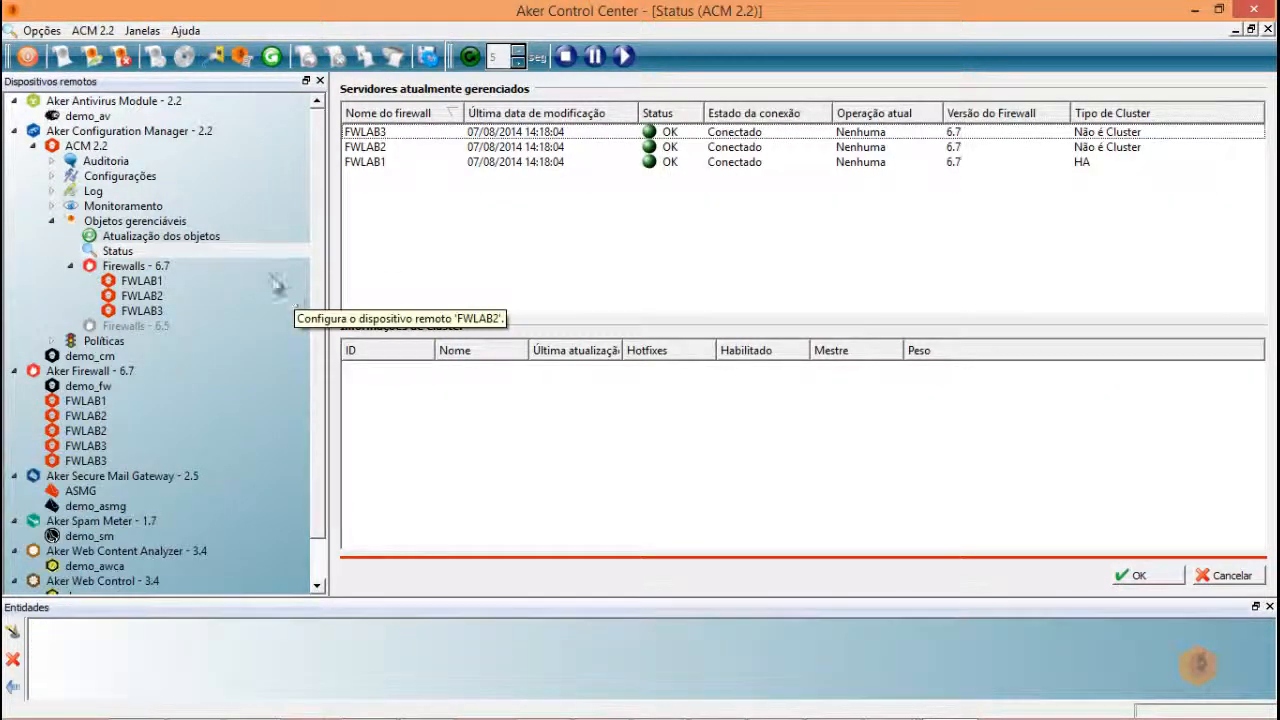
- Open FWLAB1's Regras de filtragem in the ACM and expand the Ping e Traceroute group
left_click(130, 283)
left_click(89, 282)
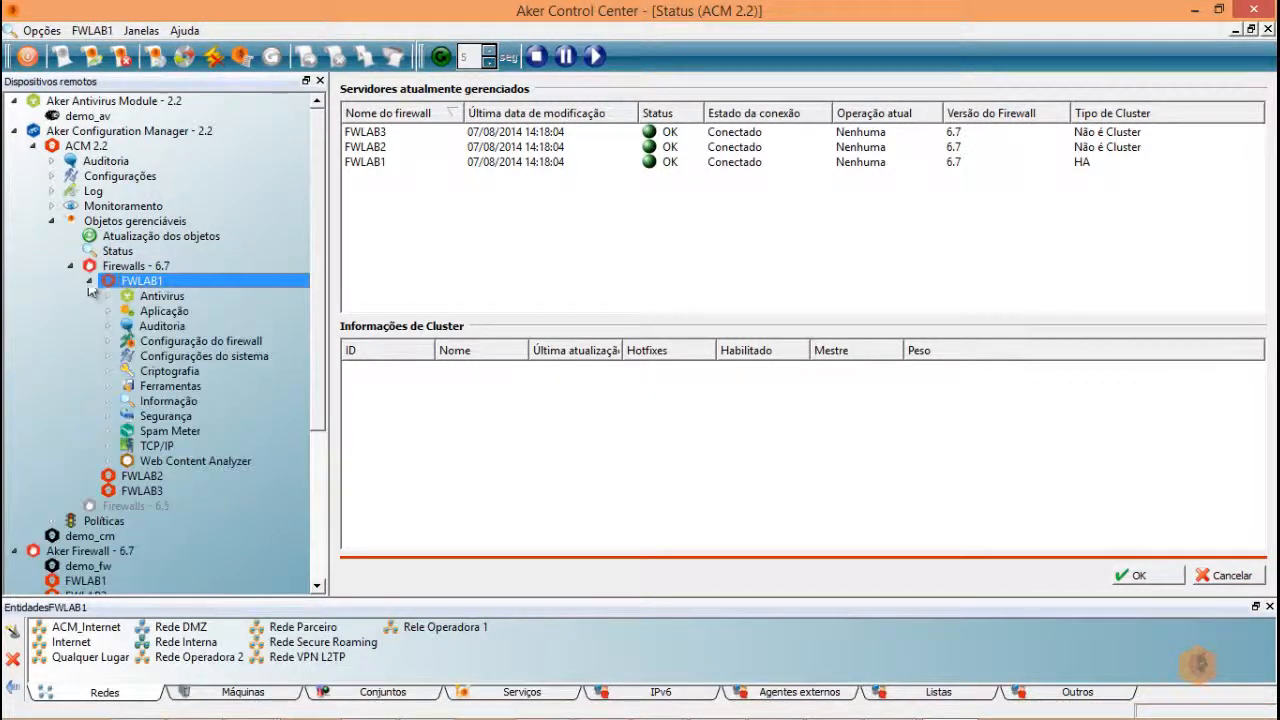
double_click(182, 343)
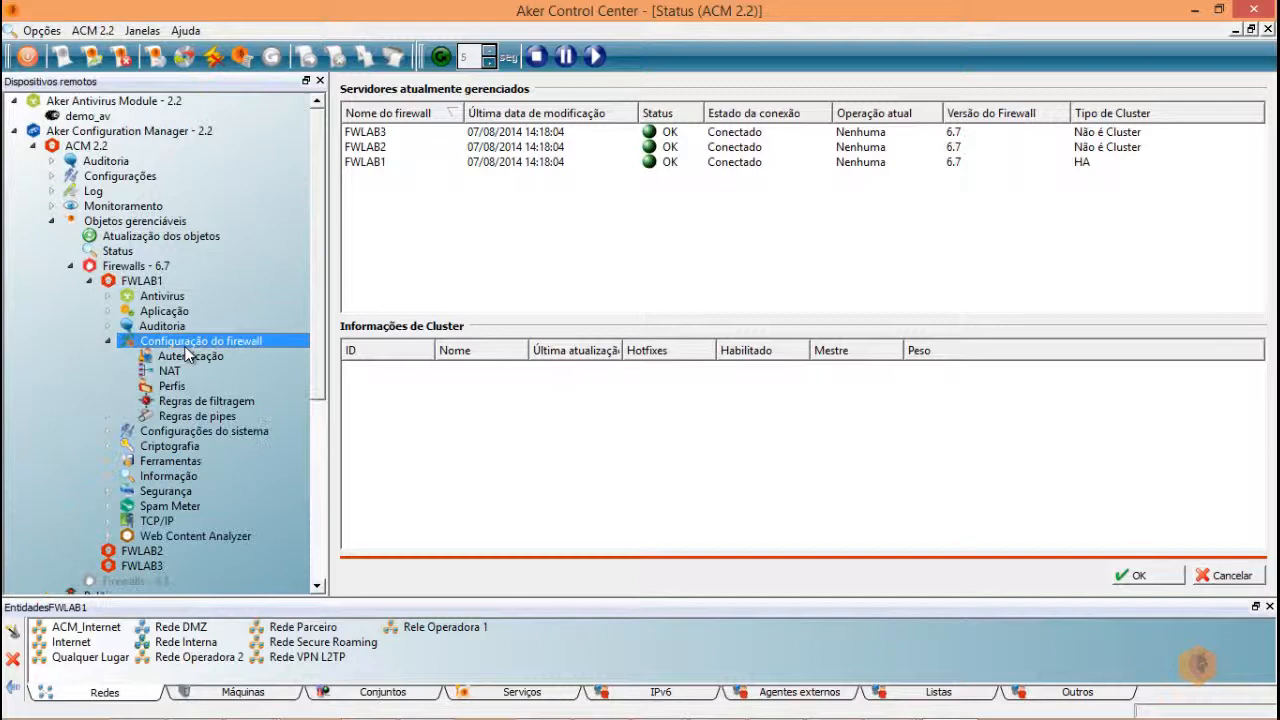
left_click(205, 401)
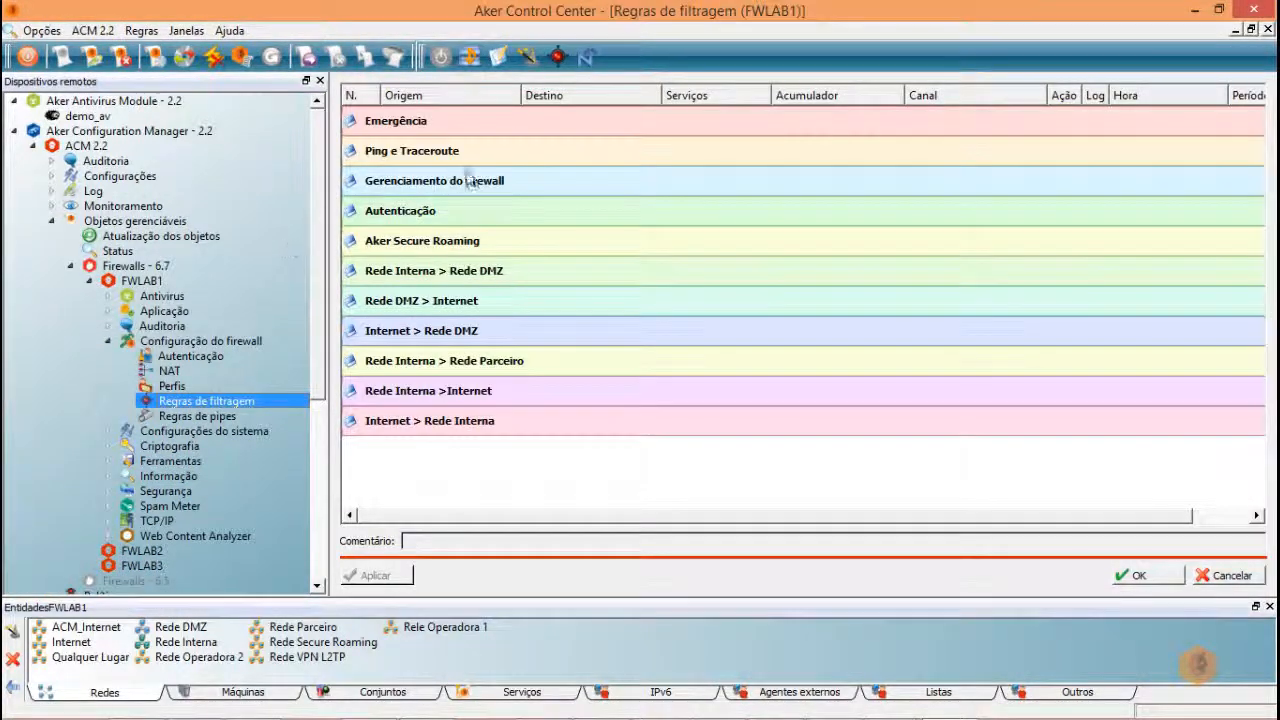
left_click(470, 152)
- Disable rule 2, apply the change confirming with Sim, and return to Status
right_click(498, 196)
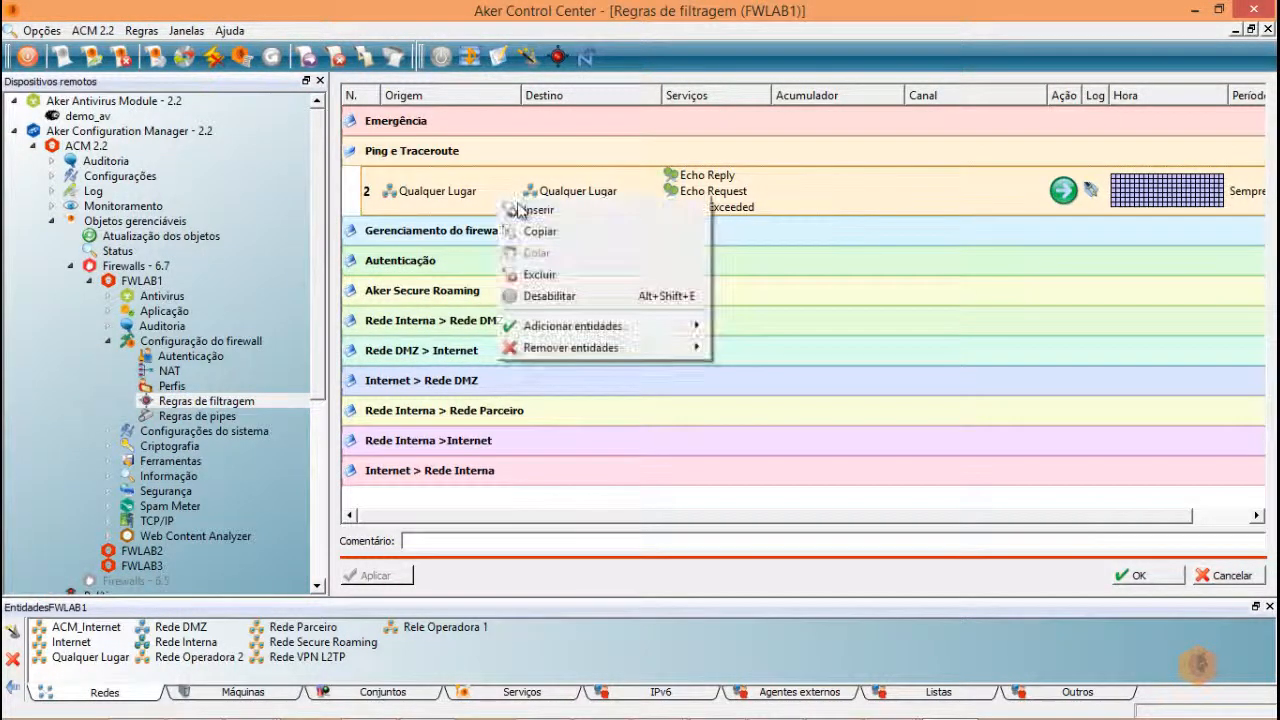
left_click(548, 296)
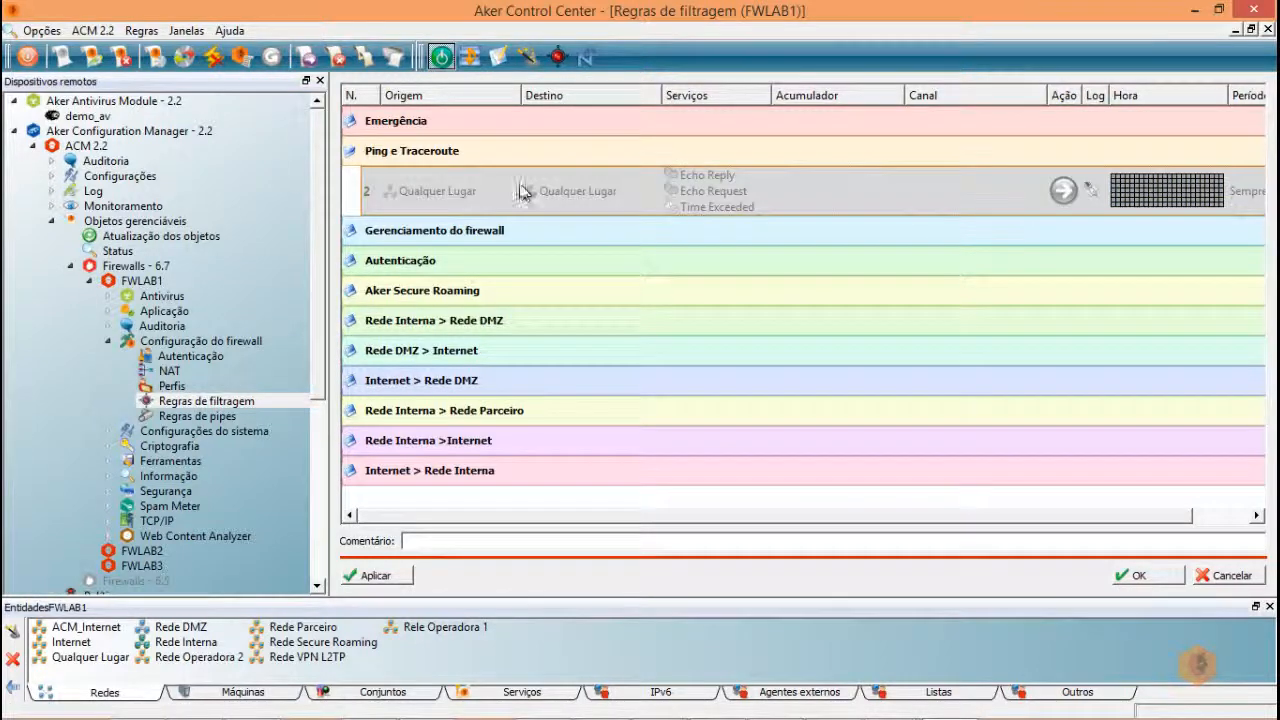
left_click(370, 575)
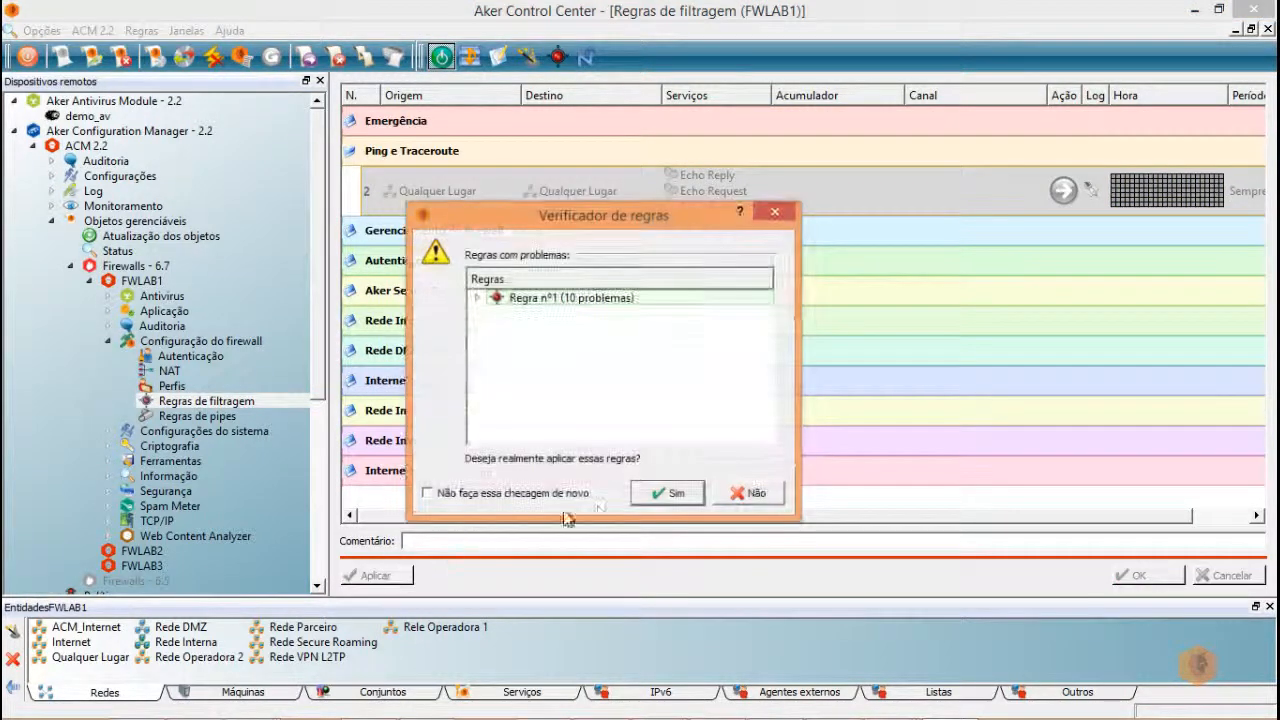
left_click(676, 496)
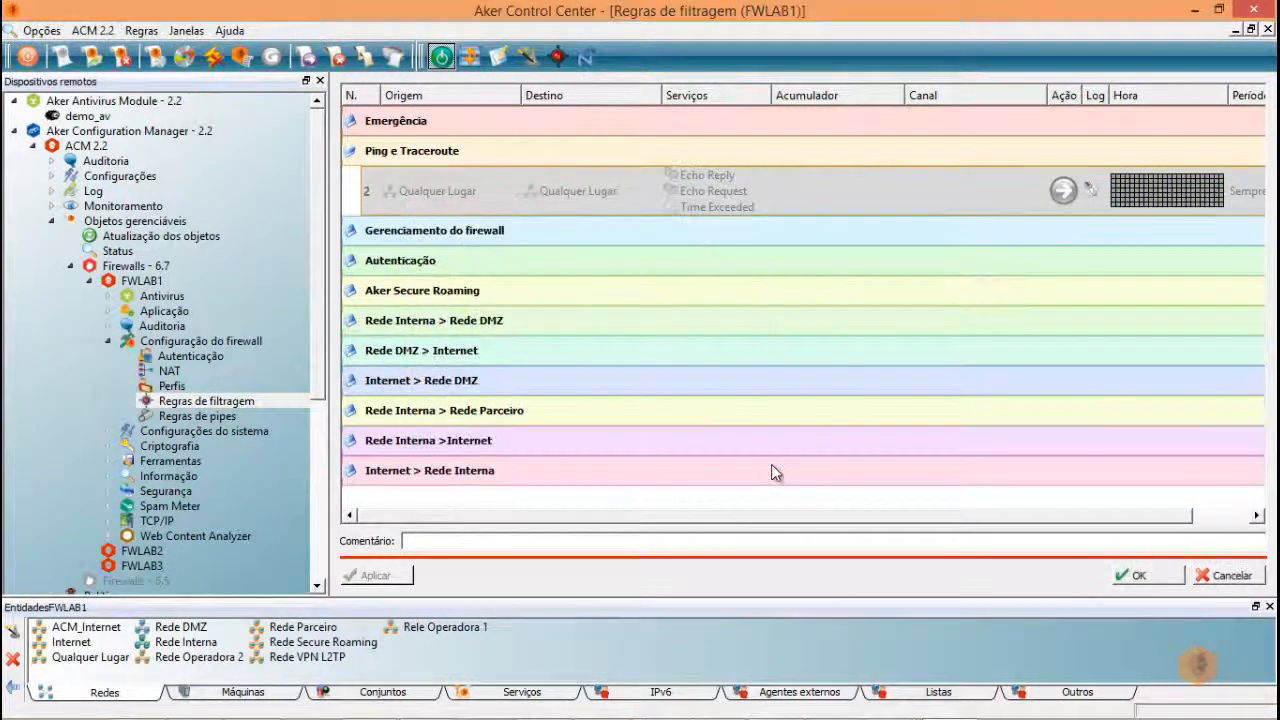
left_click(110, 252)
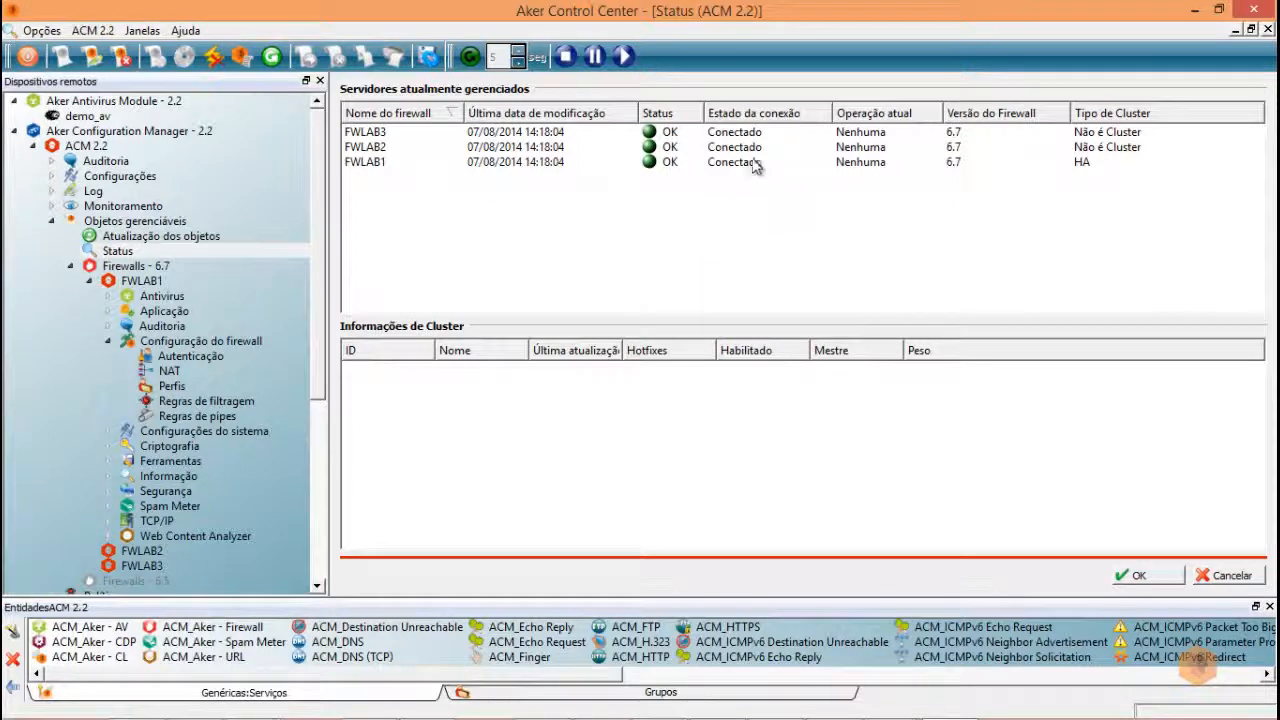
- Review the FWLAB1 and FWLAB2 cluster details, then start applying FWLAB1's pending changes
left_click(722, 164)
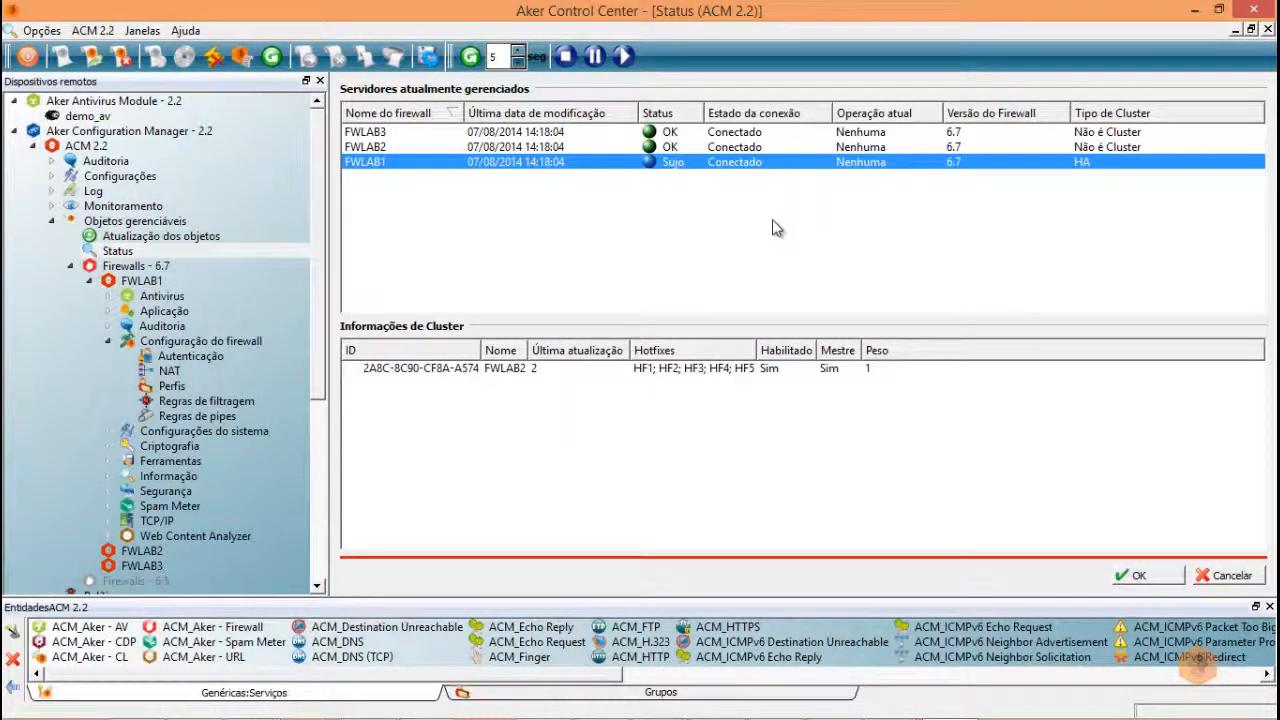
left_click(677, 150)
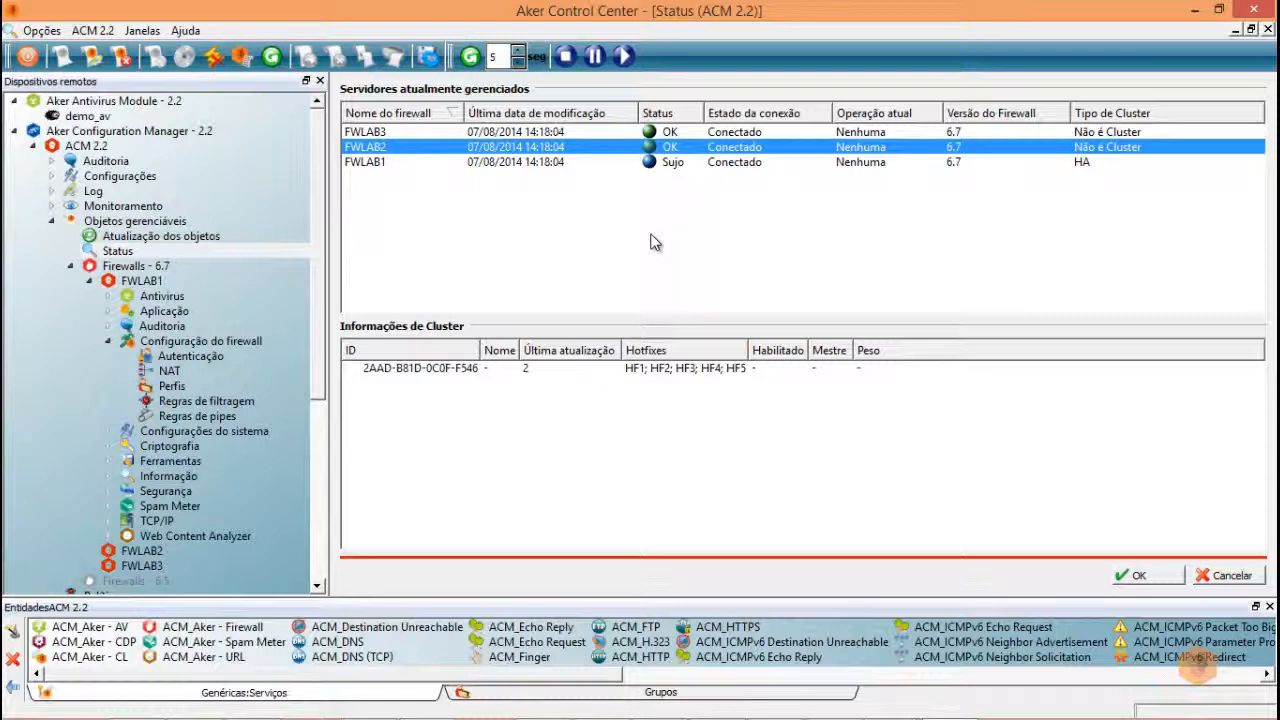
left_click(706, 164)
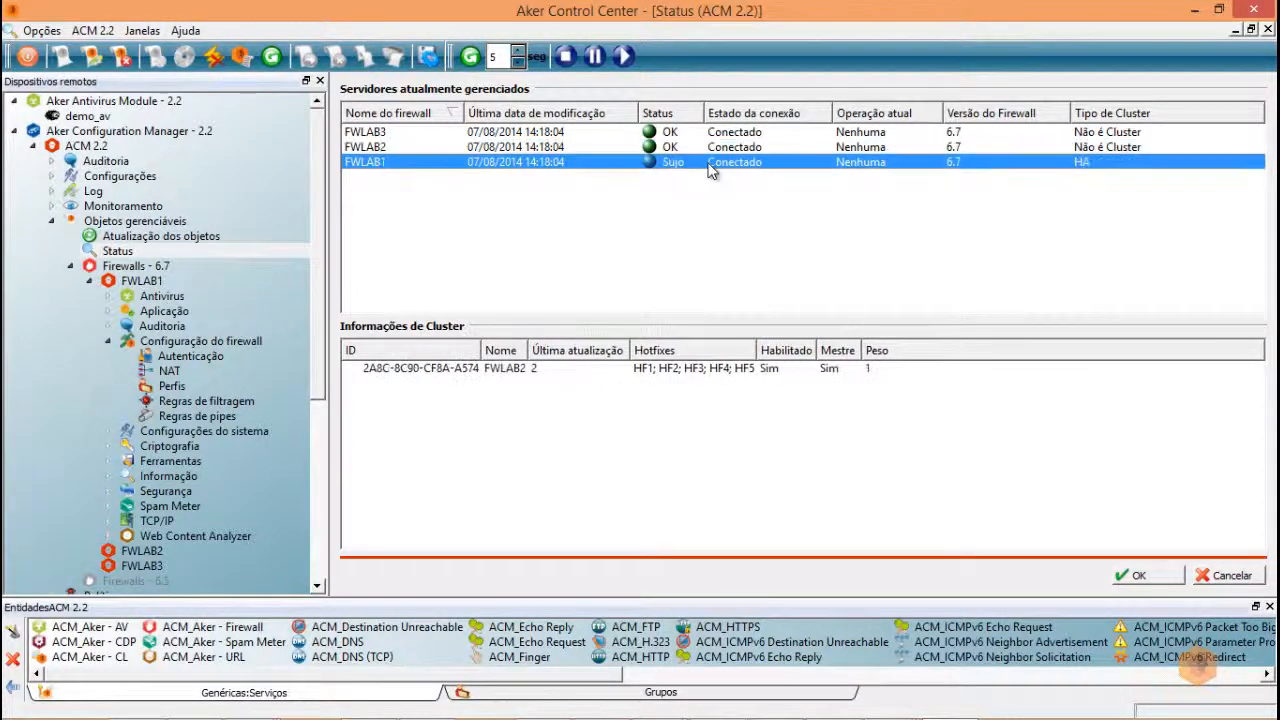
left_click(427, 56)
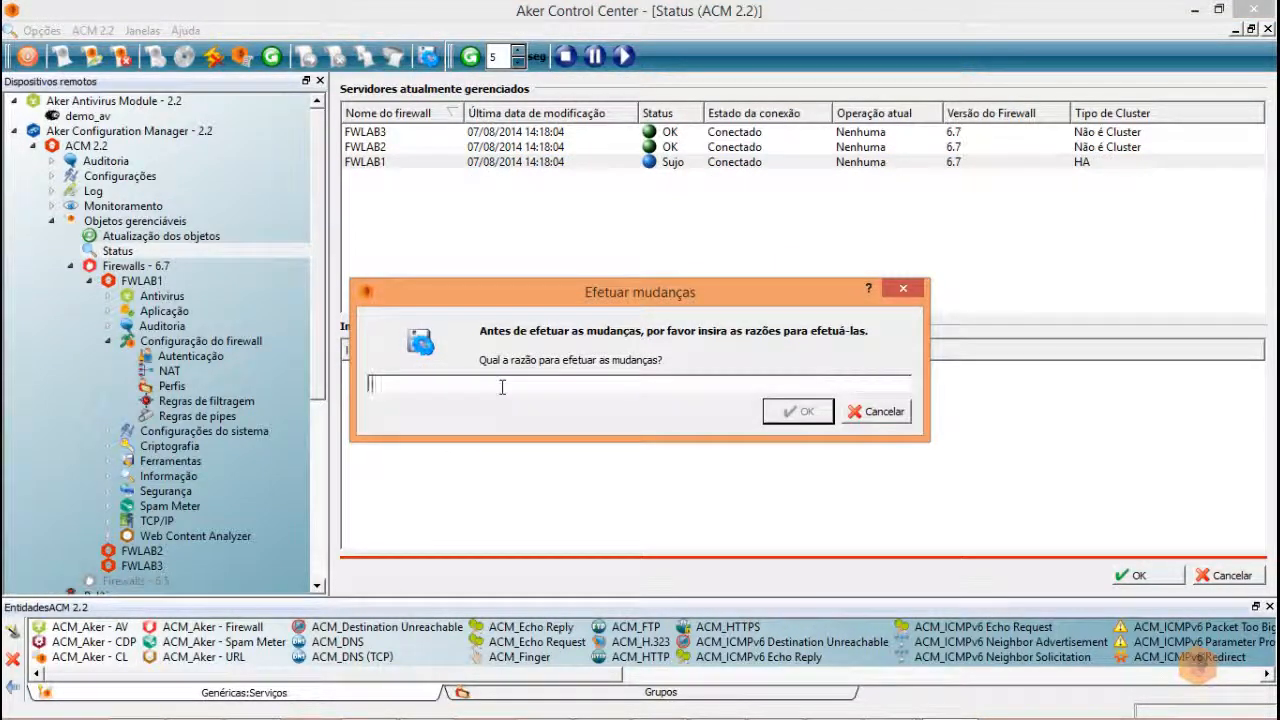
- Submit FWLAB1's changes with the reason 'desabilitar regra 2 fwlab1'
type("desabil")
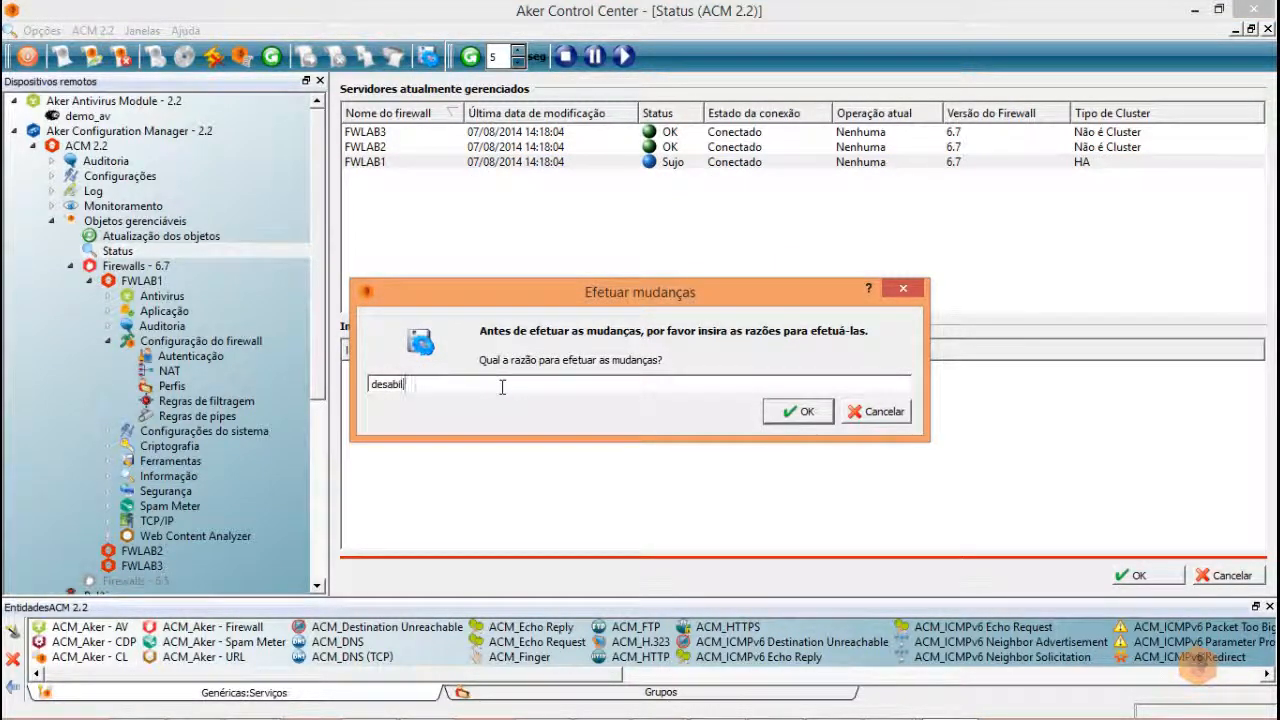
type("itar regra 2 fwl")
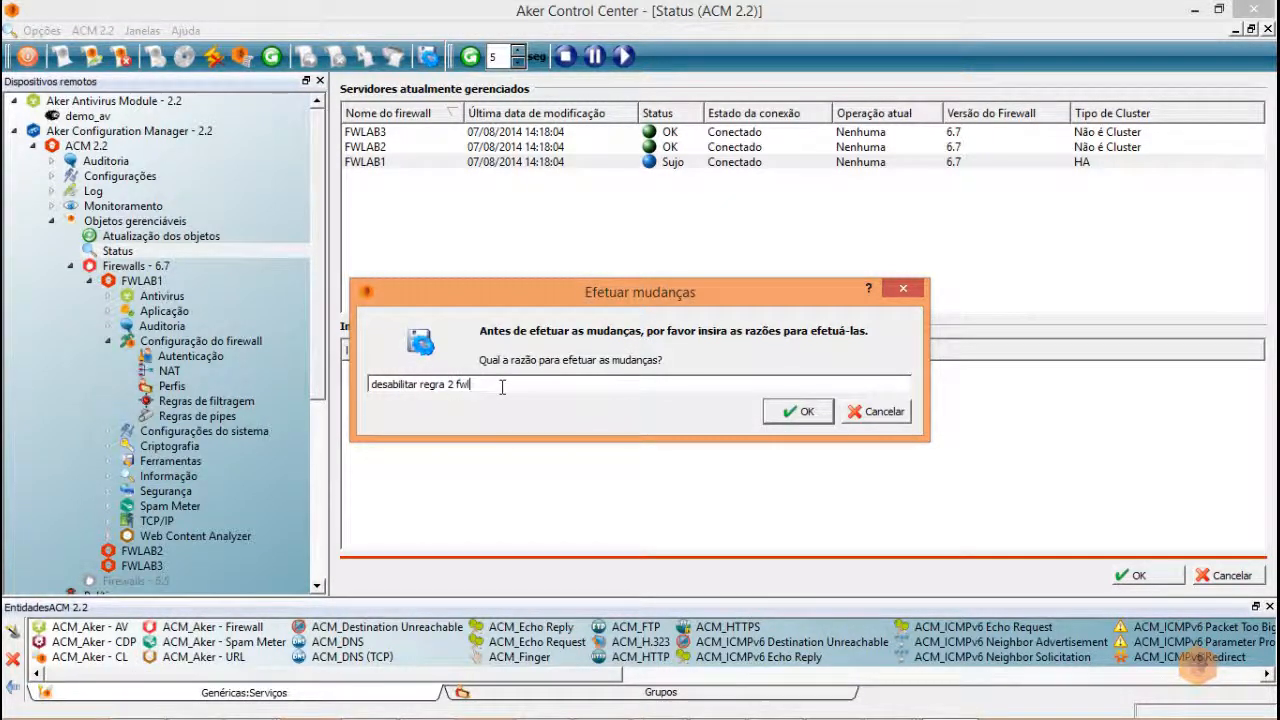
type("ab1")
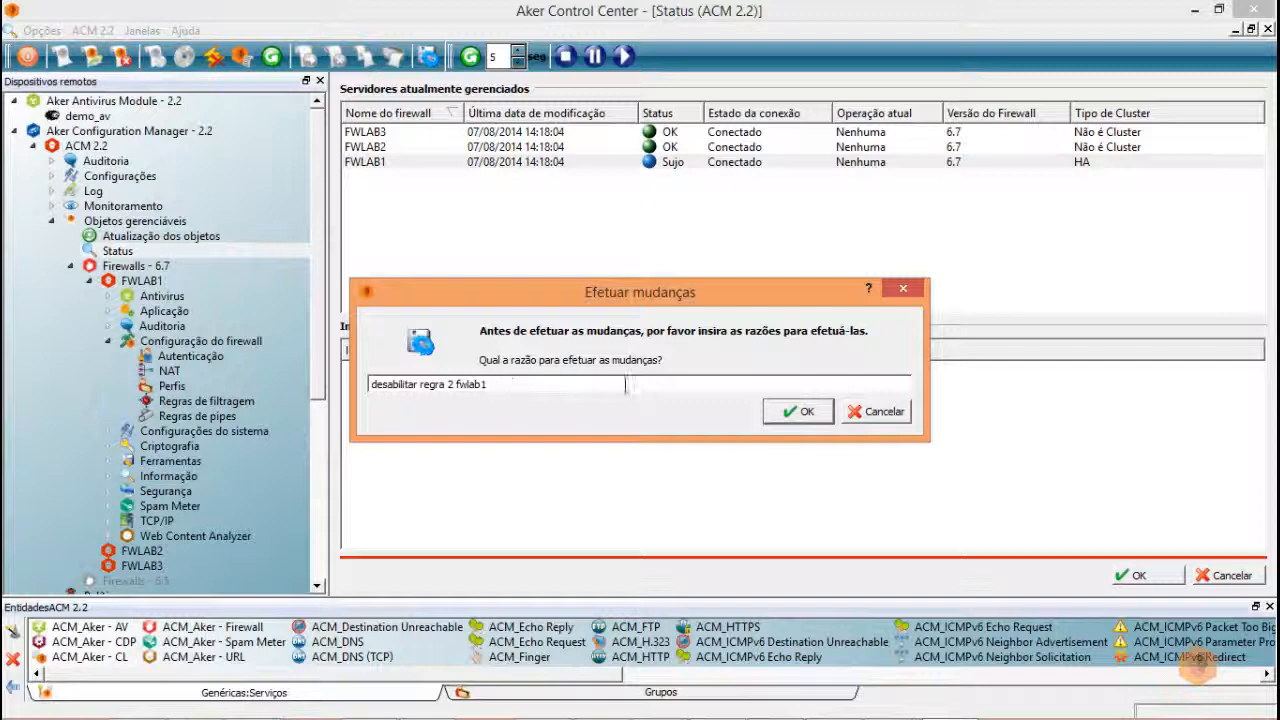
left_click(800, 413)
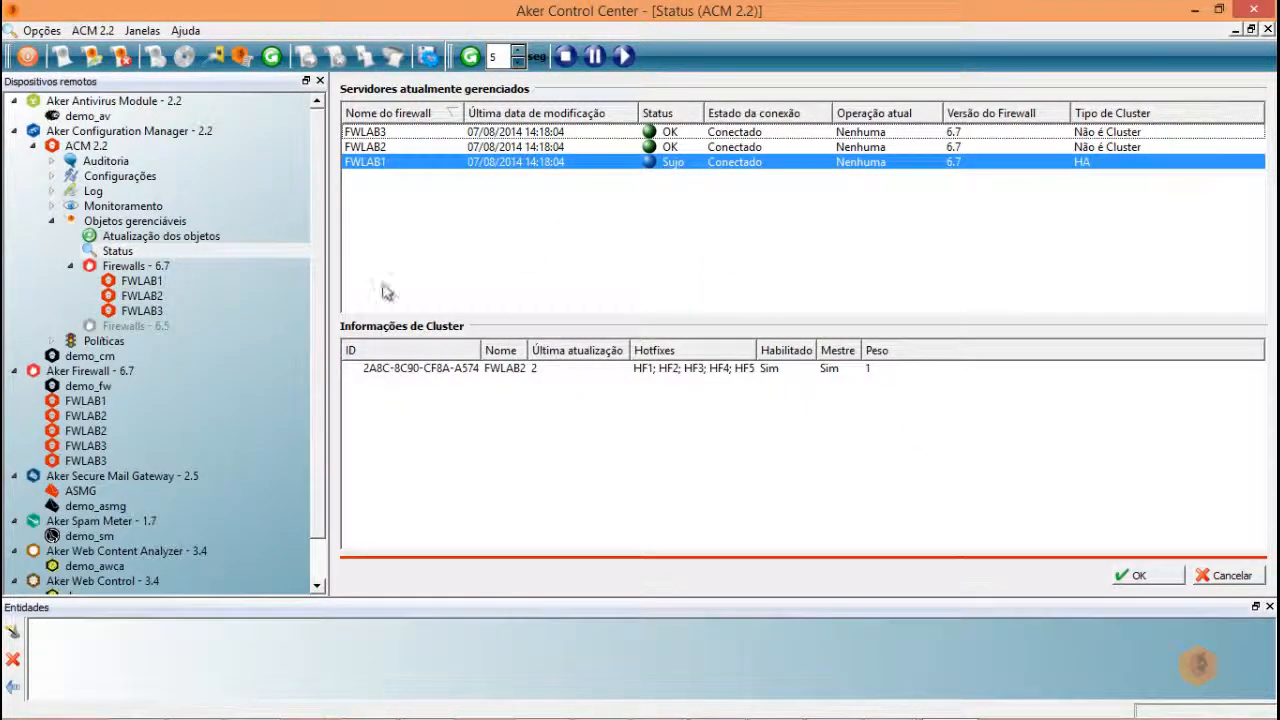
- Inspect FWLAB1's Ping e Traceroute filter rules through ACM, then return to the status list
double_click(86, 402)
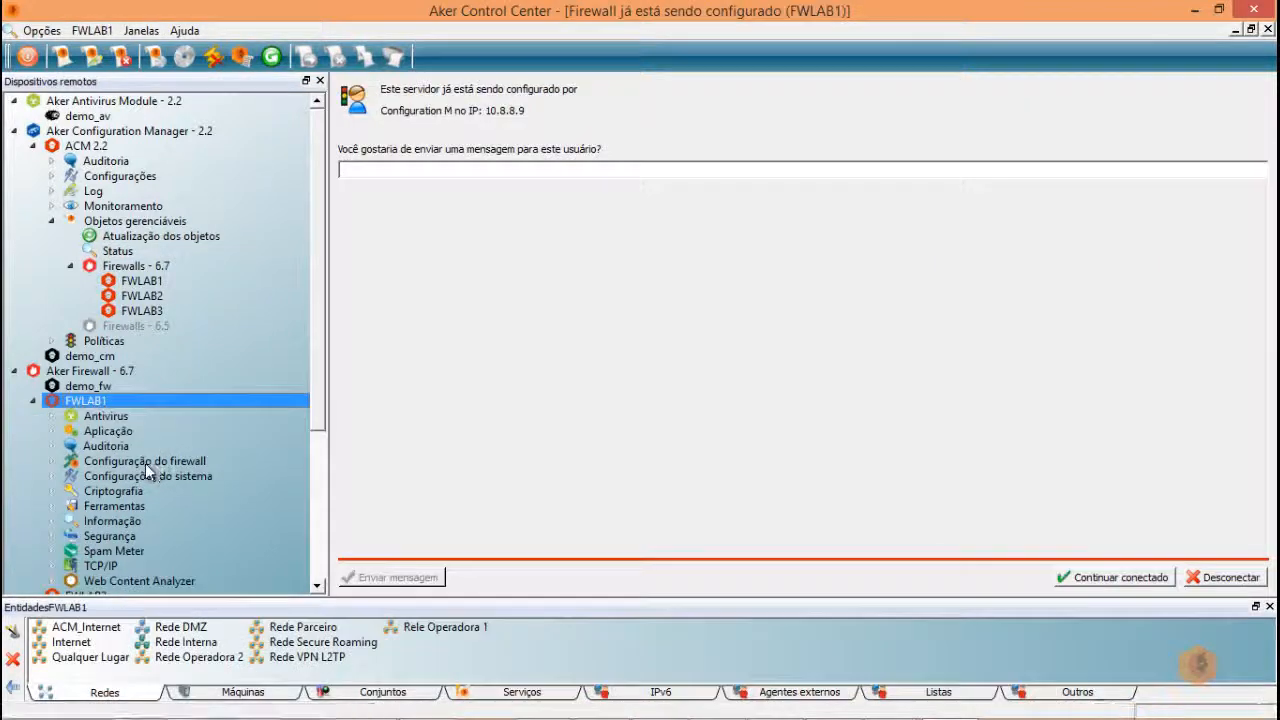
left_click(145, 461)
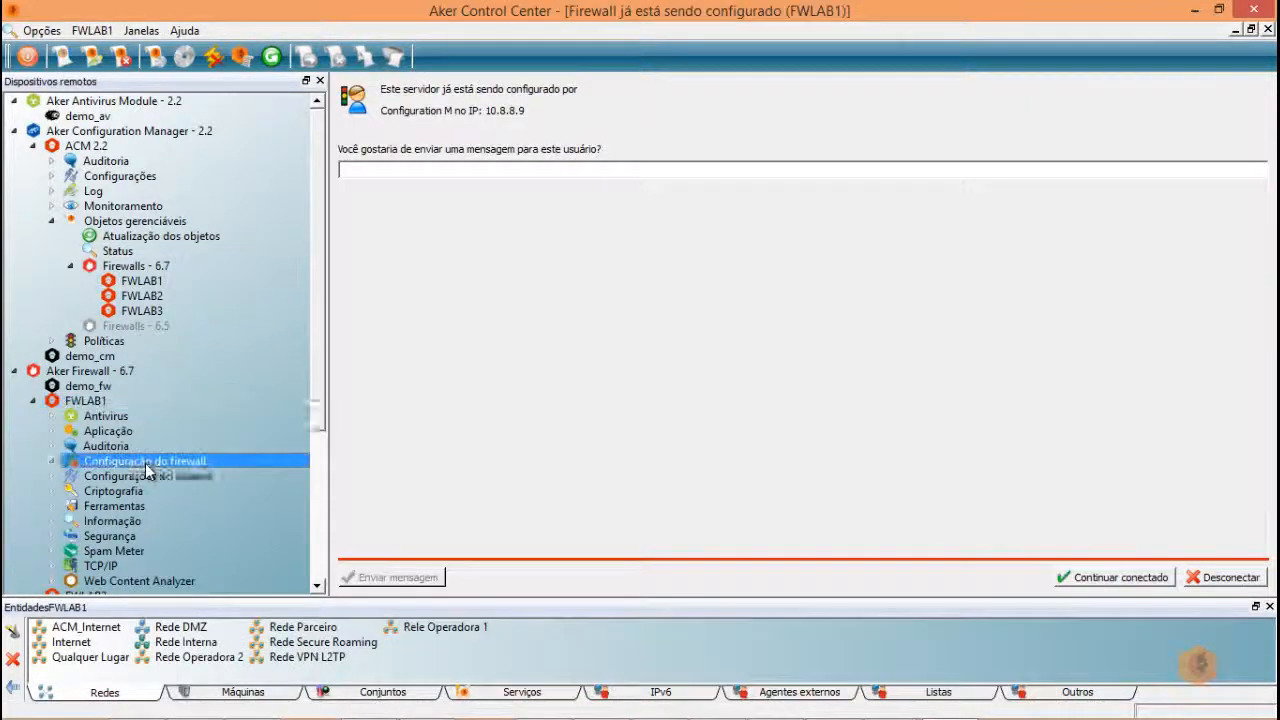
double_click(145, 463)
left_click(151, 521)
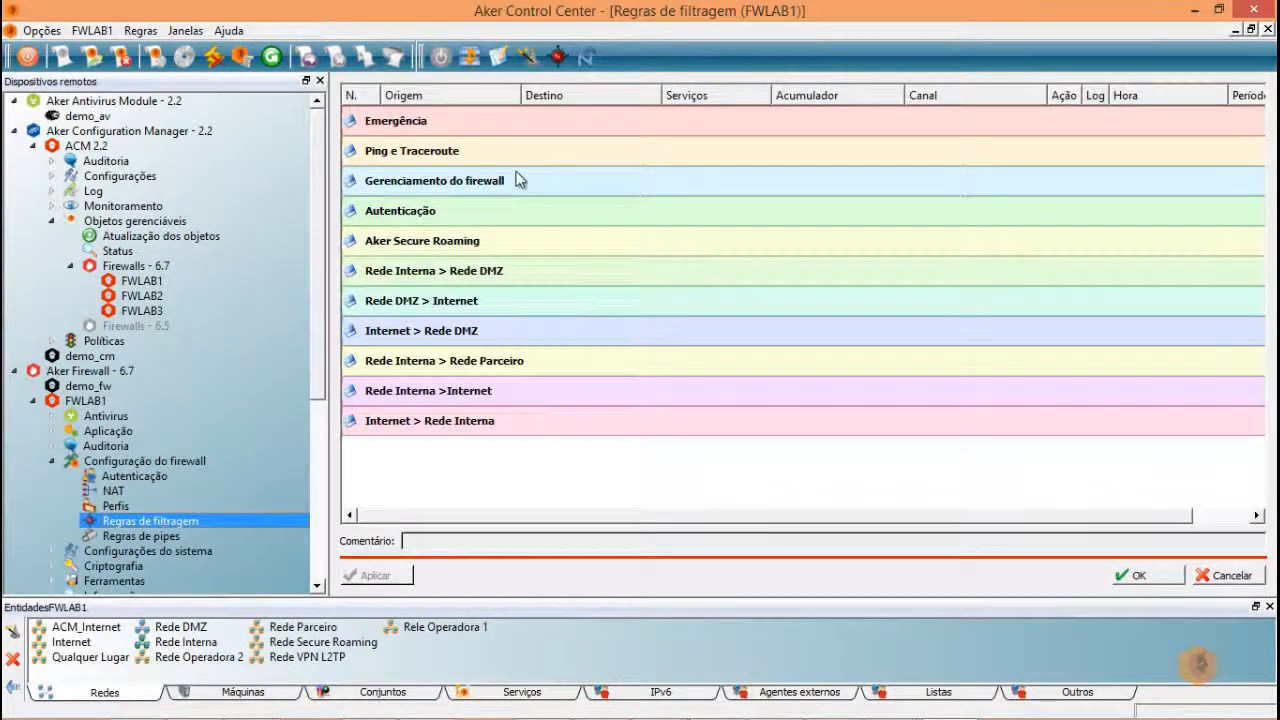
double_click(529, 155)
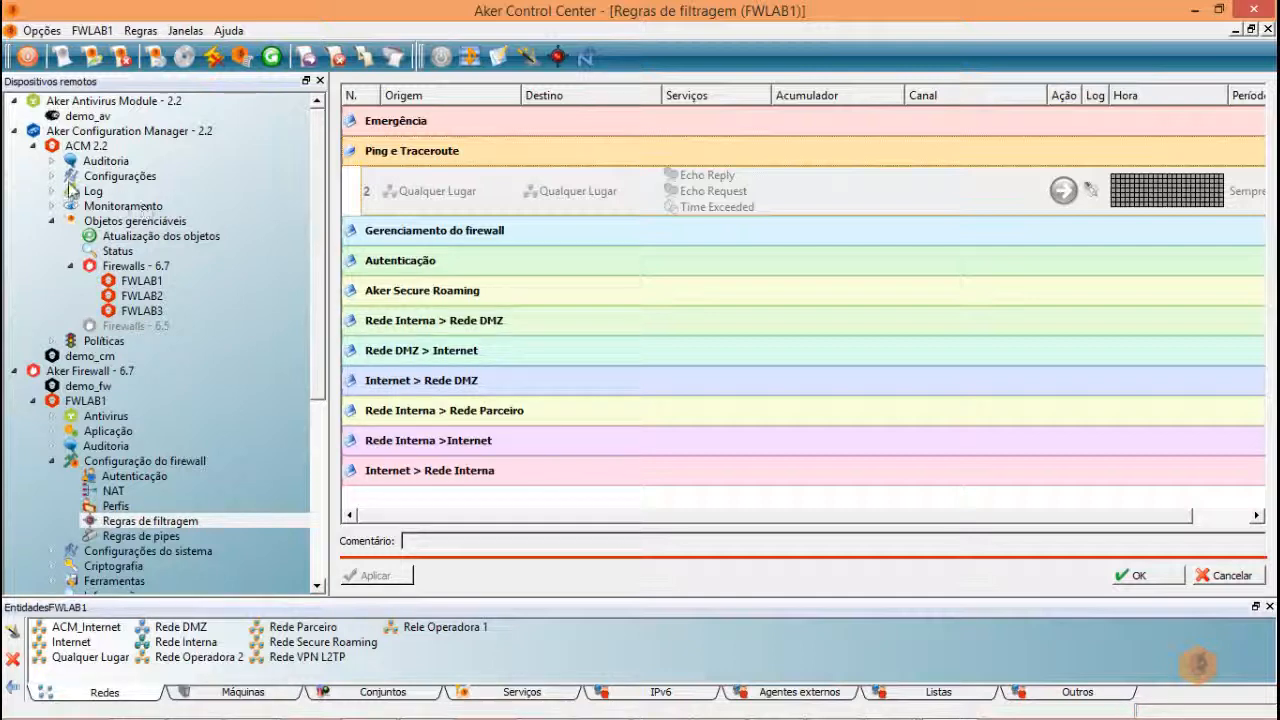
left_click(92, 400)
left_click(86, 146)
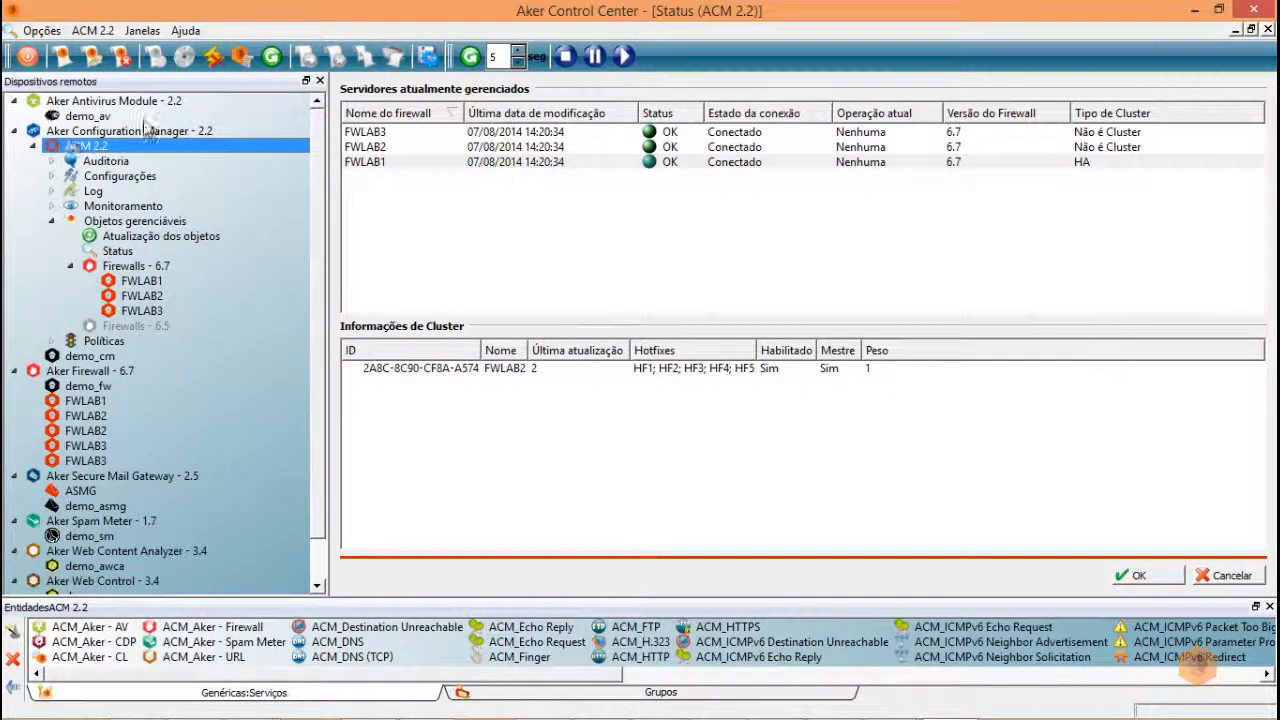
- Disconnect from ACM 2.2 and open FWLAB1's Regras de filtragem through a direct connection
left_click(213, 56)
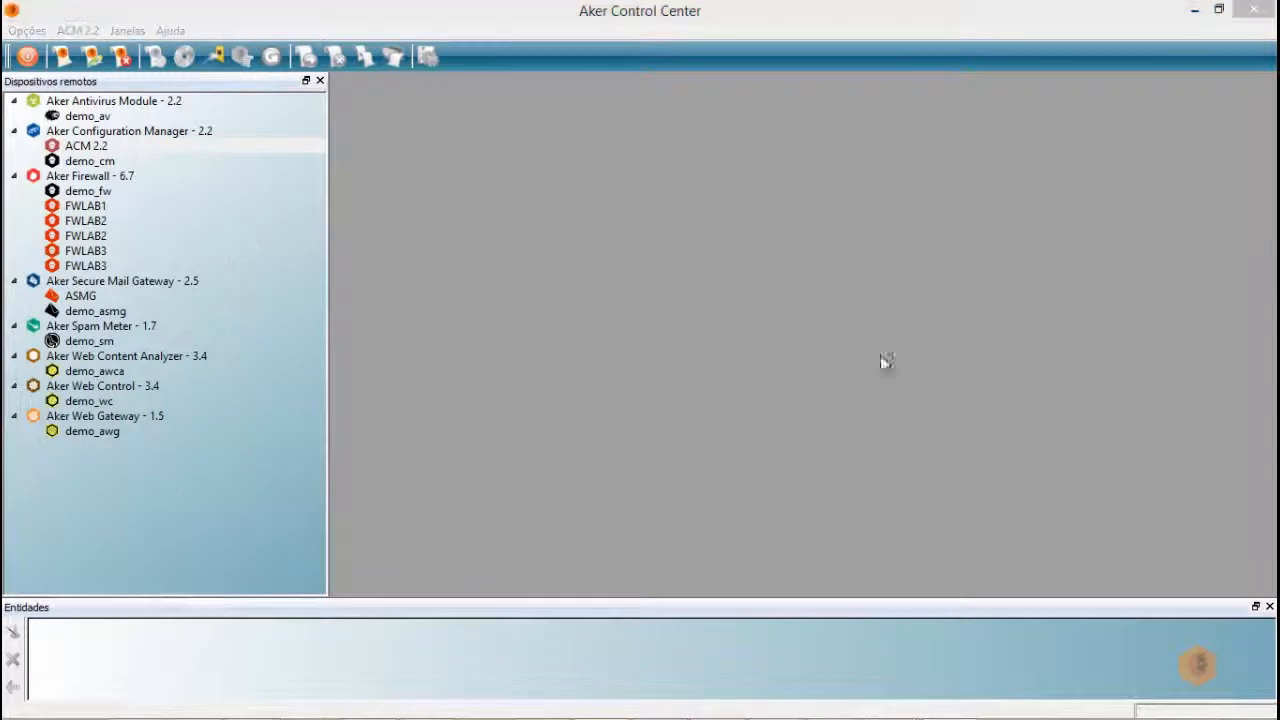
double_click(82, 206)
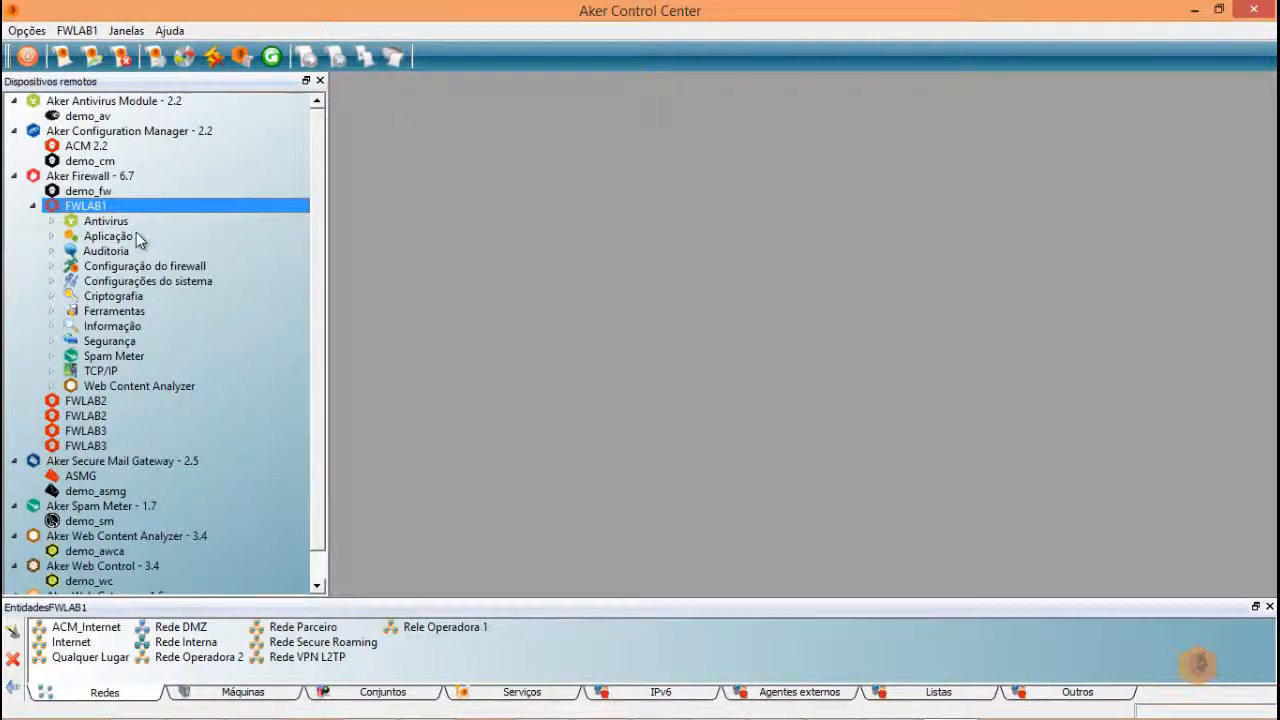
double_click(101, 268)
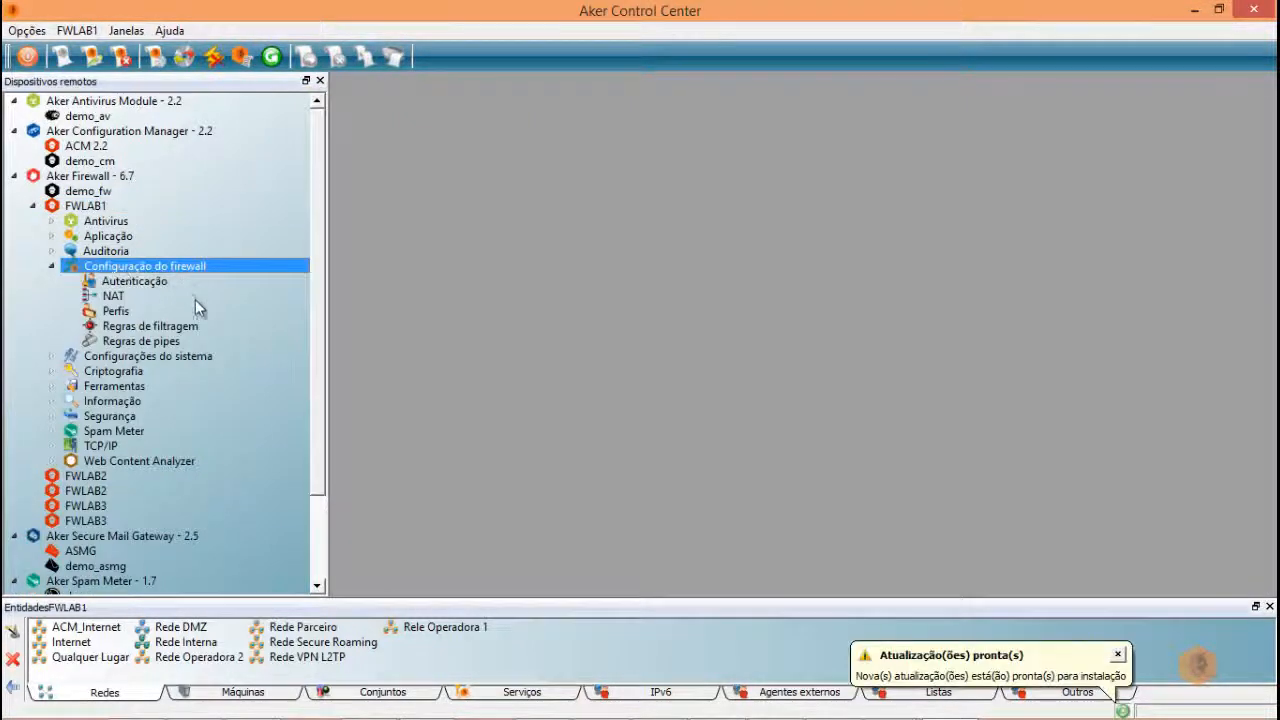
double_click(137, 327)
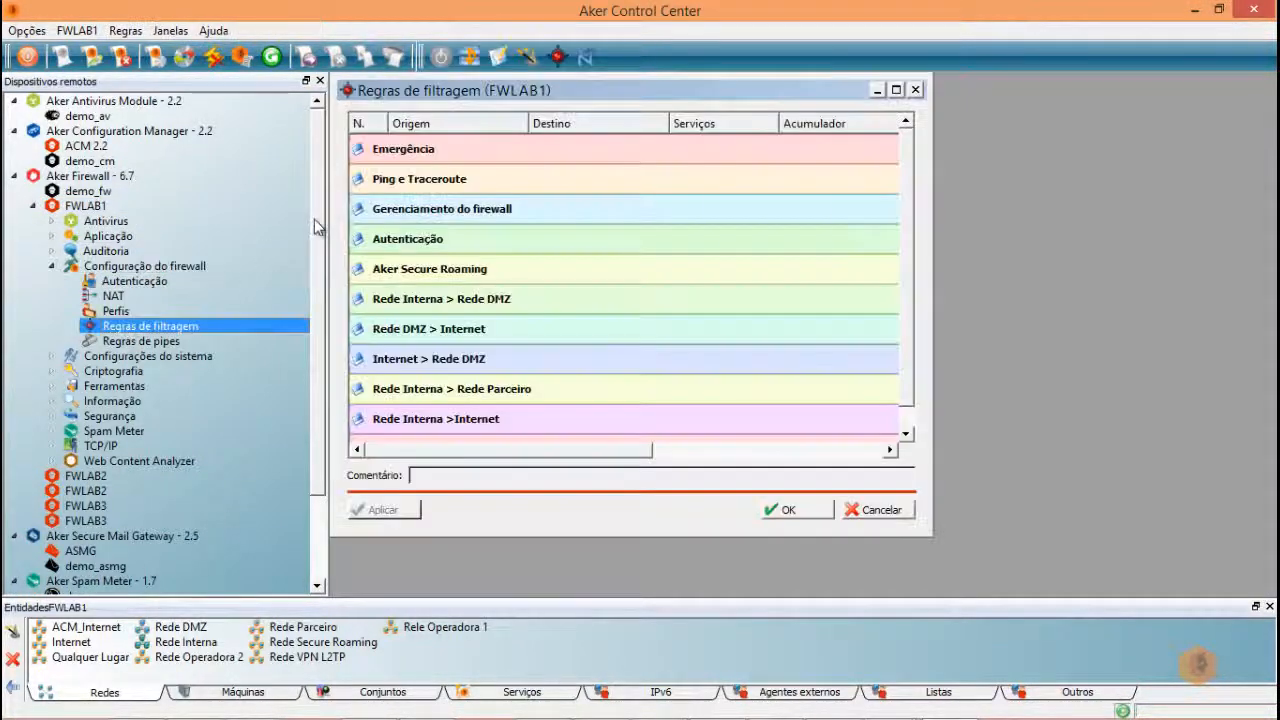
- Enable rule 2 in Ping e Traceroute on FWLAB1, apply it locally, and reconnect to ACM 2.2
left_click(430, 180)
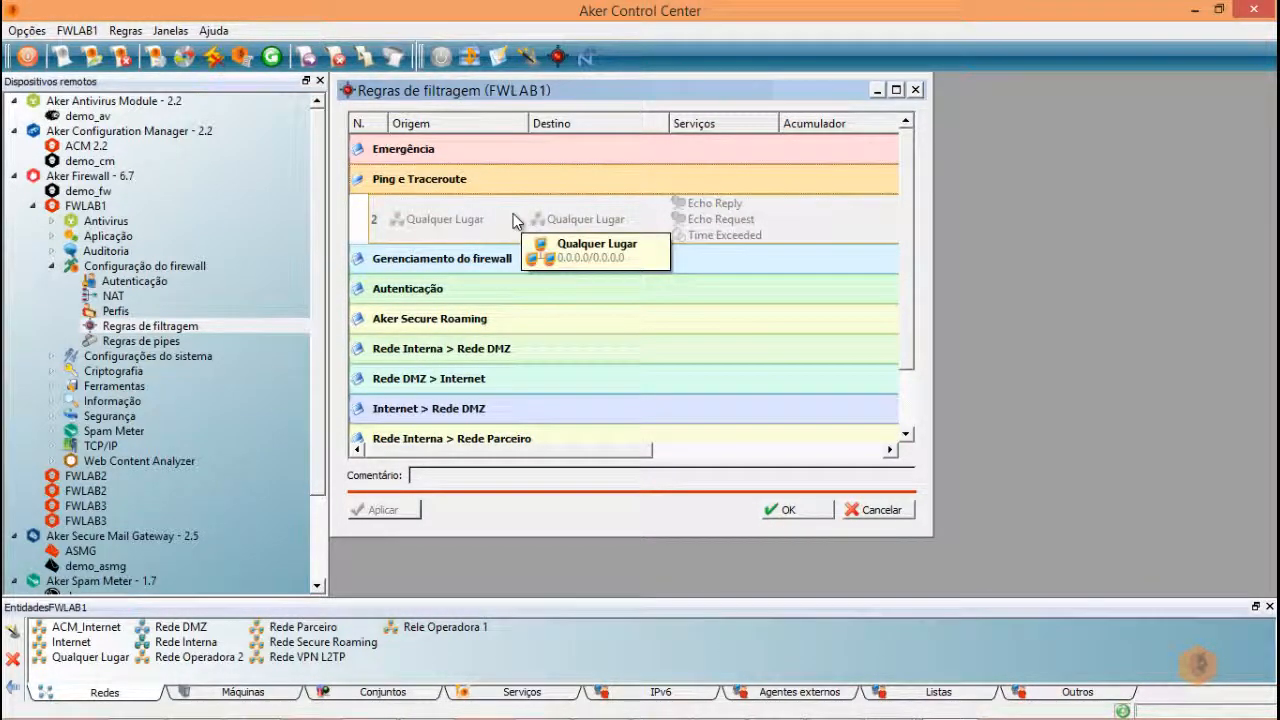
right_click(503, 200)
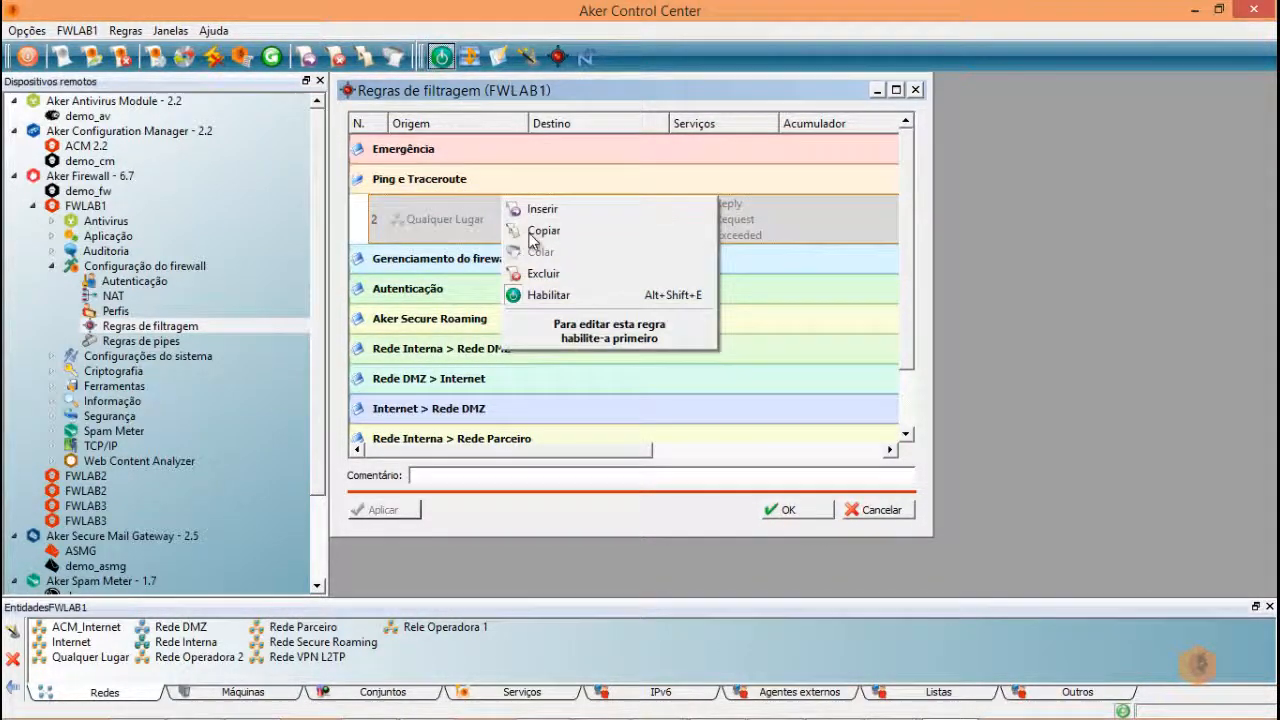
left_click(551, 294)
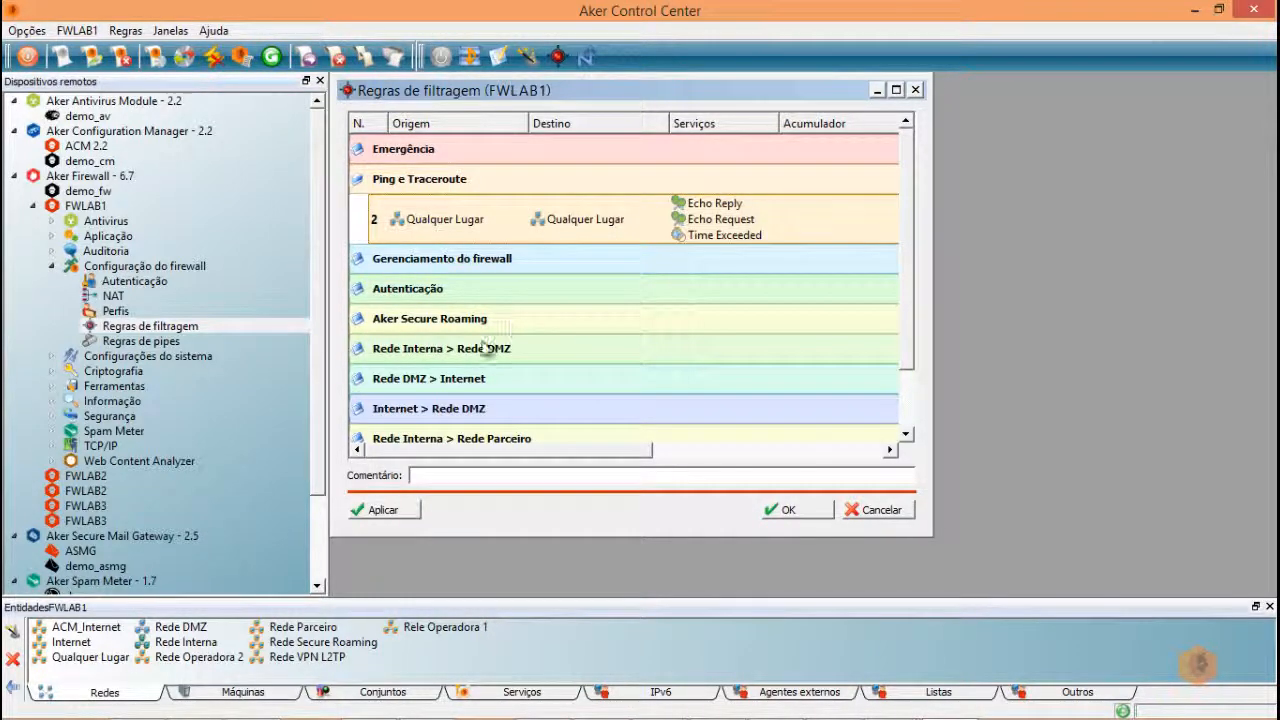
left_click(407, 515)
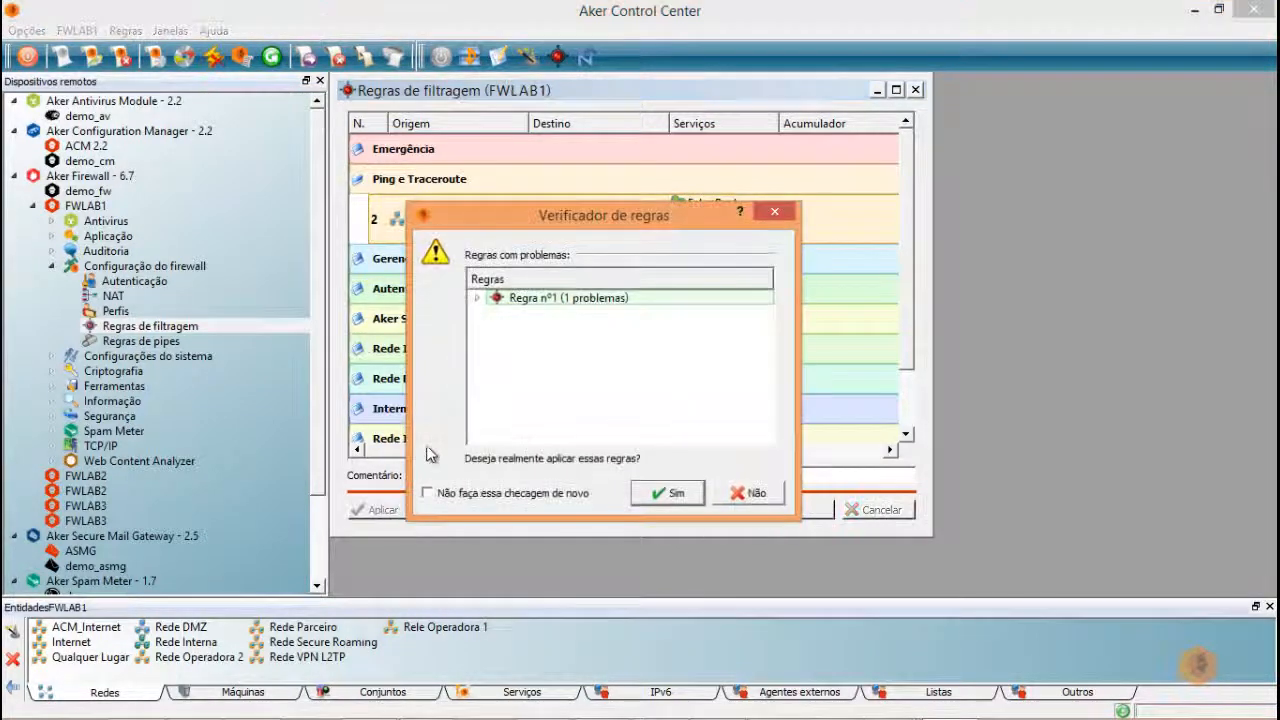
left_click(658, 496)
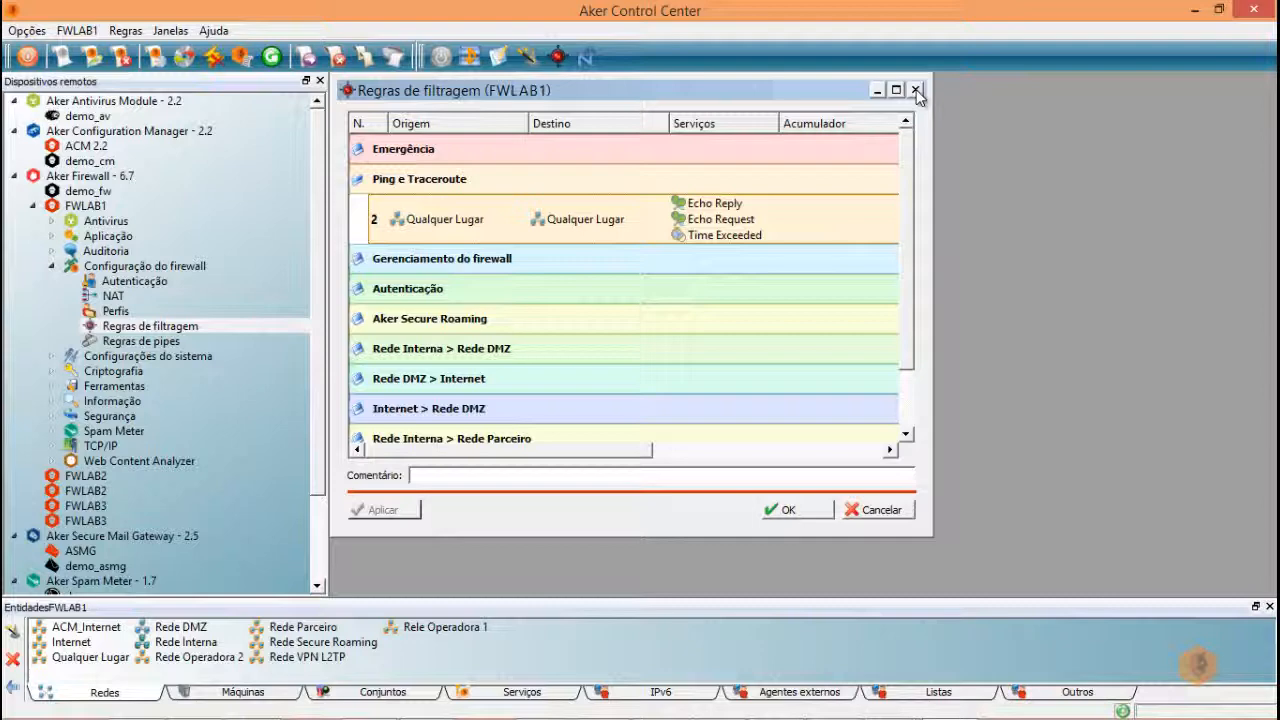
double_click(86, 147)
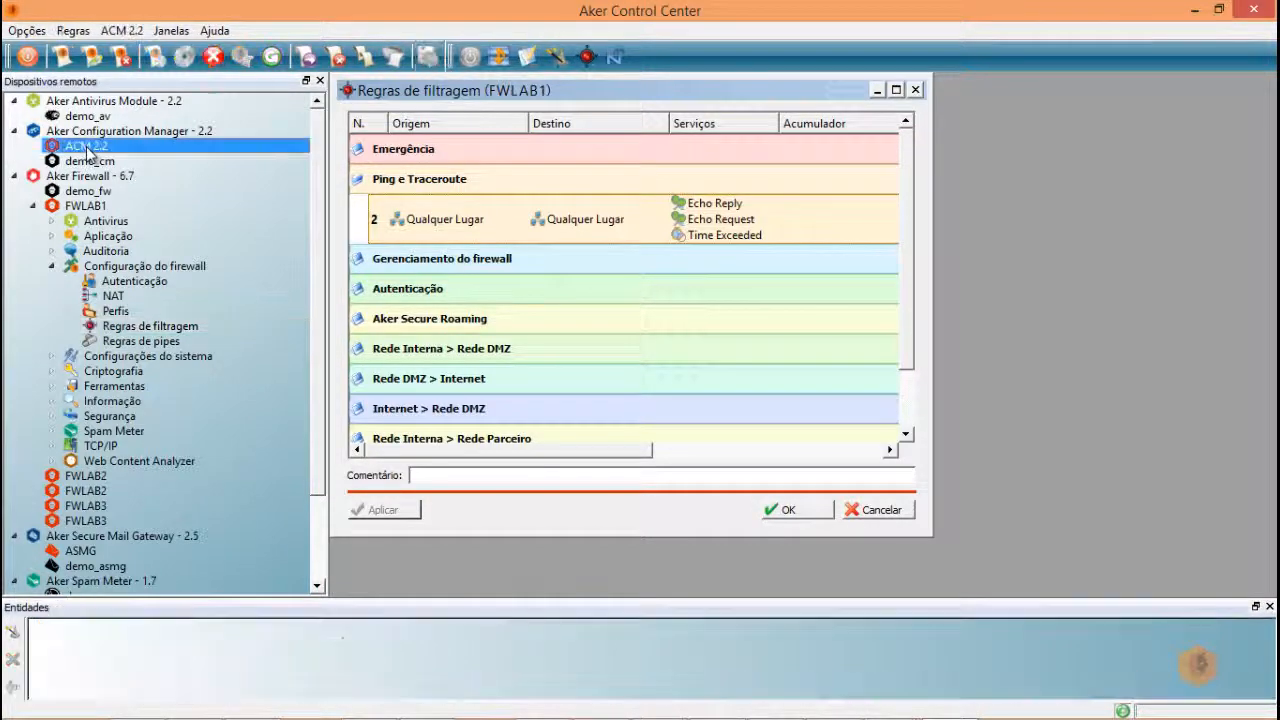
- Dismiss the licence notice, open the maximized managed-firewall Status, and connect to FWLAB1
left_click(674, 418)
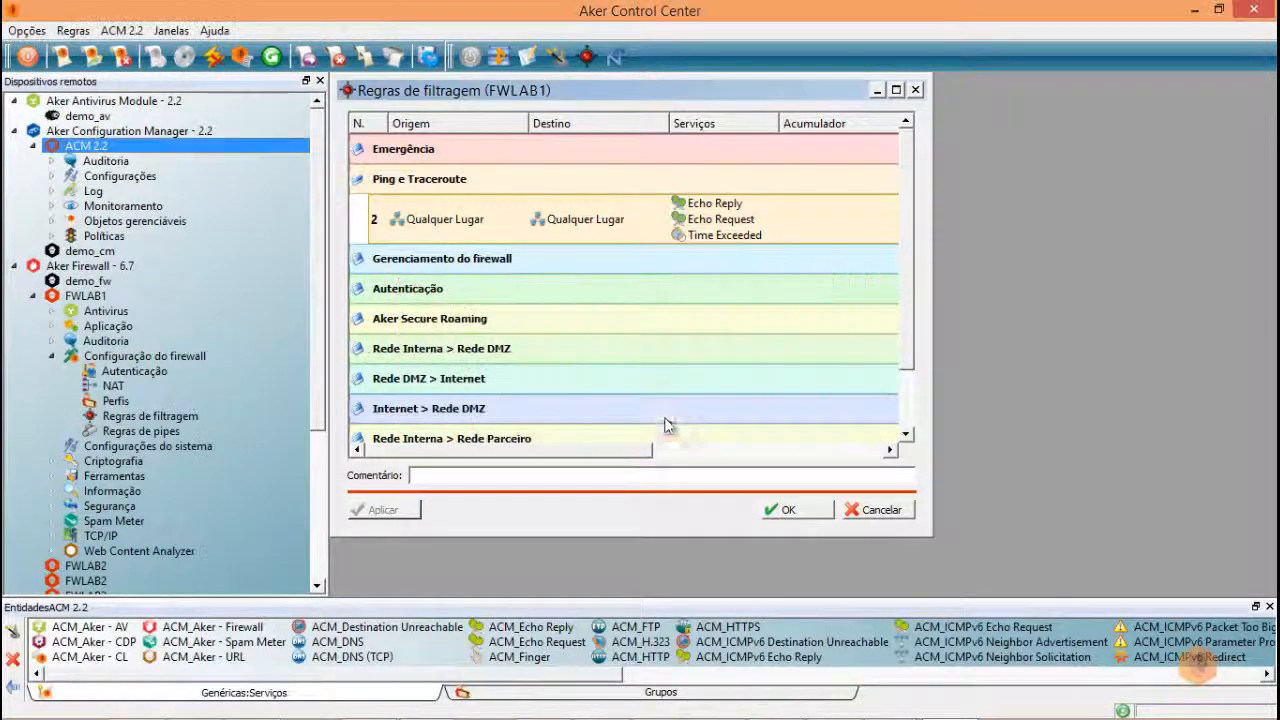
left_click(52, 221)
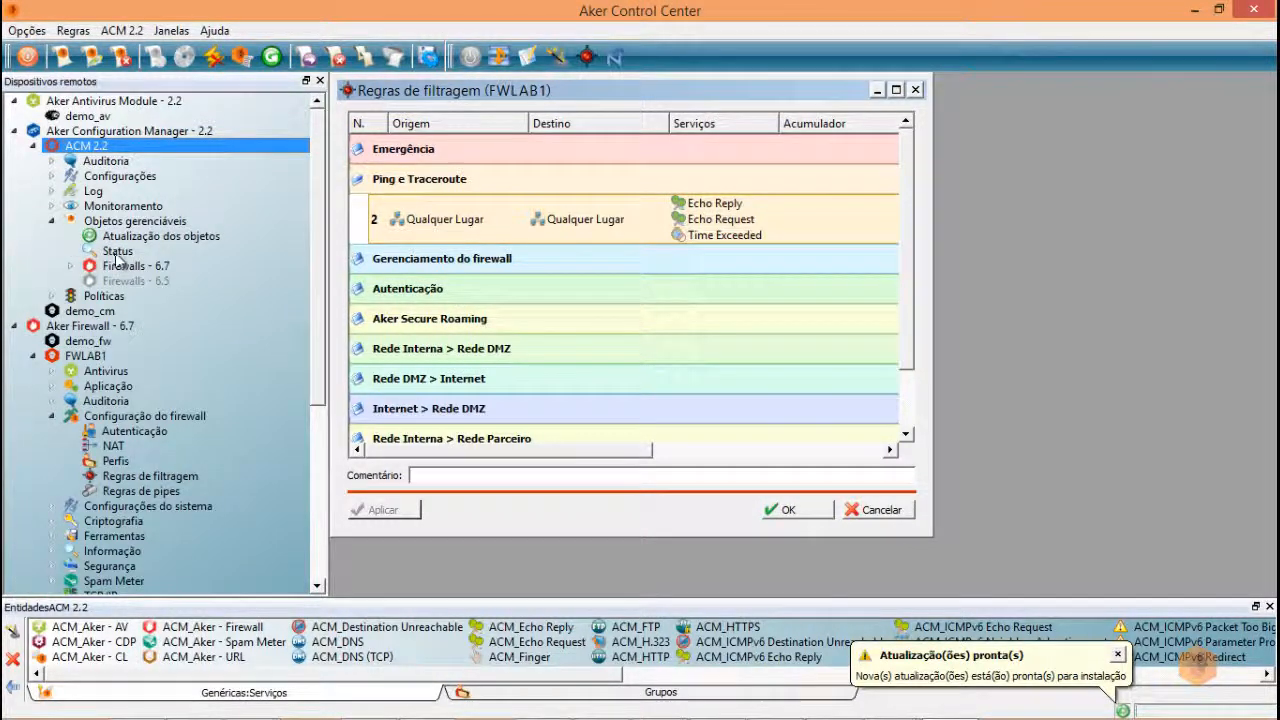
double_click(117, 252)
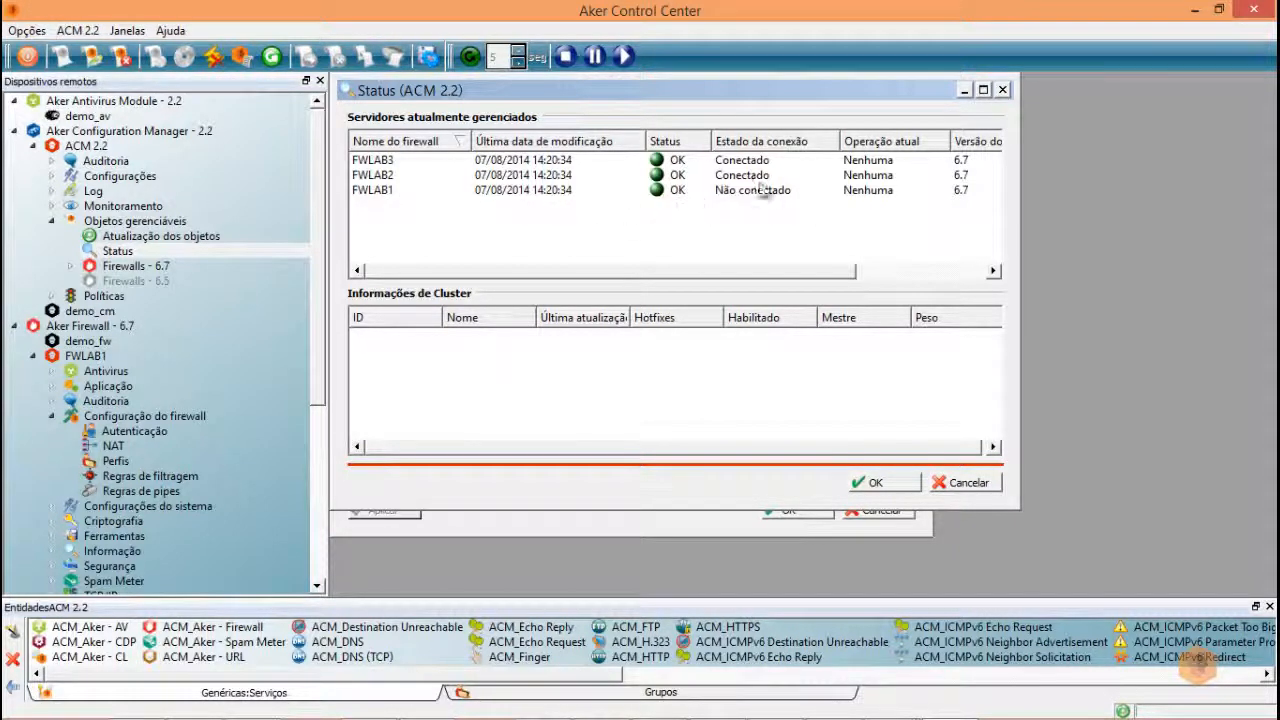
left_click(983, 92)
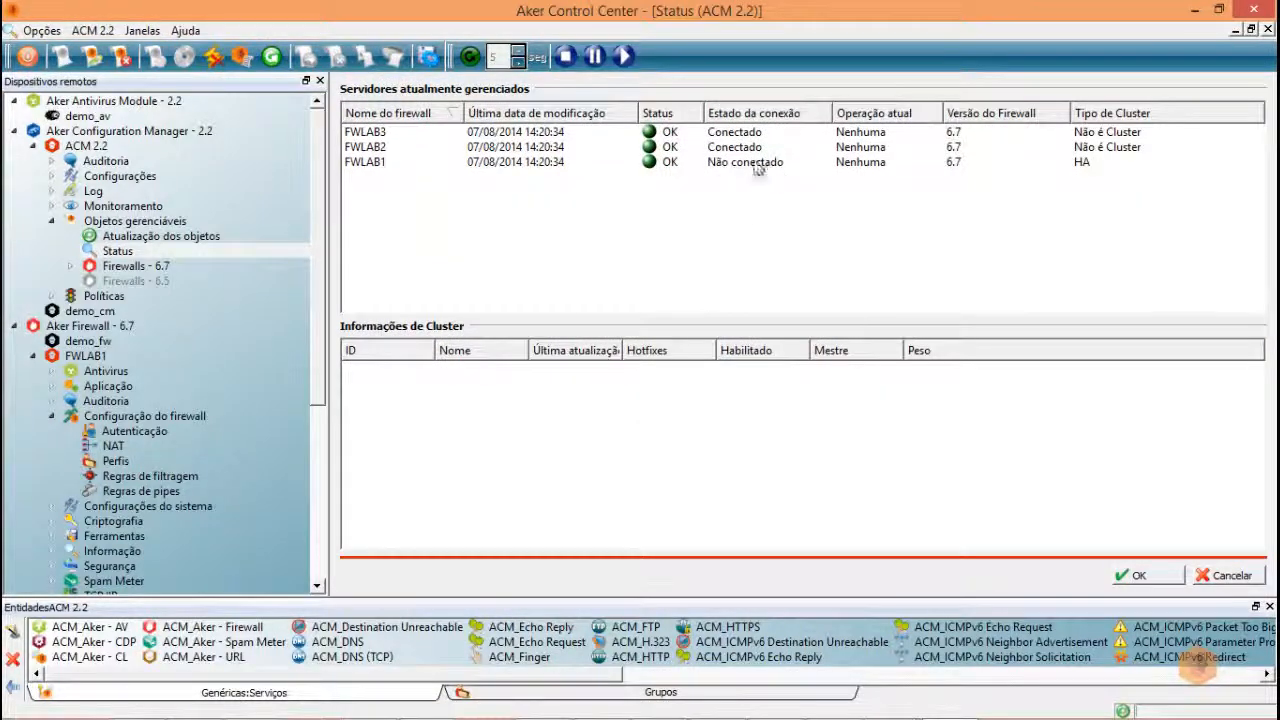
double_click(745, 162)
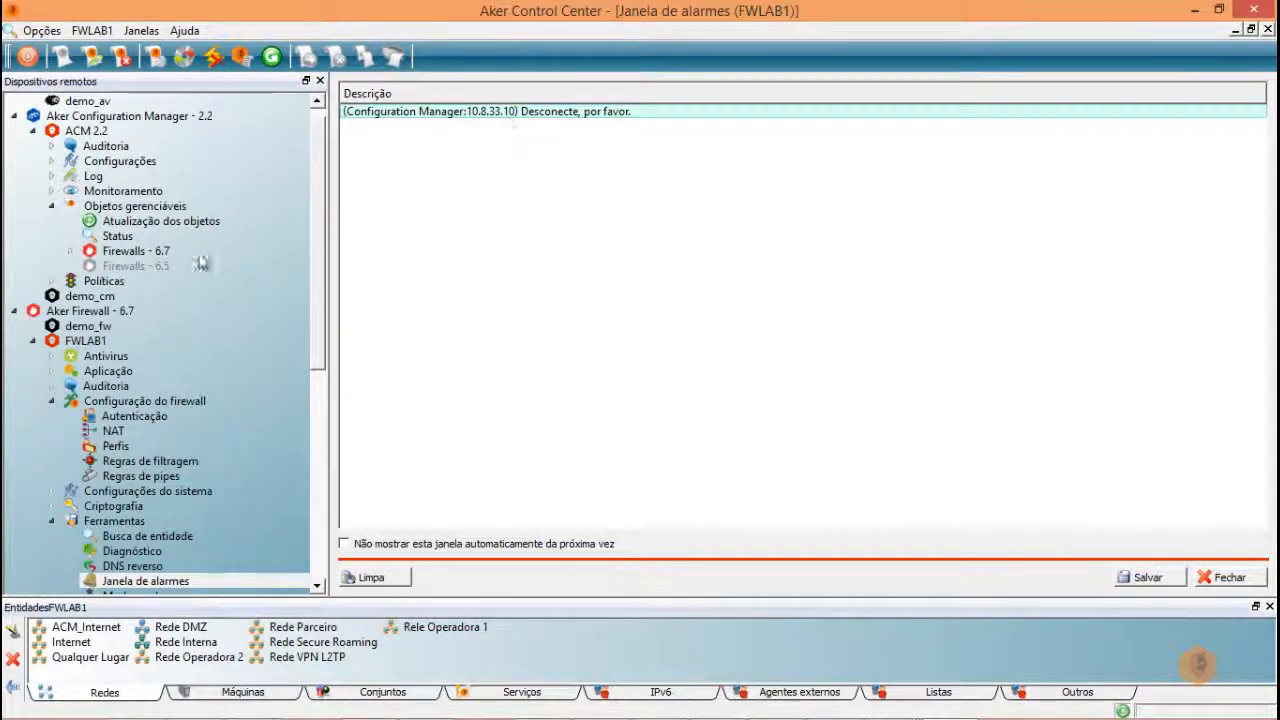
- End the local FWLAB1 session with Desconectar and let ACM resume via Continuar Operação
left_click(82, 342)
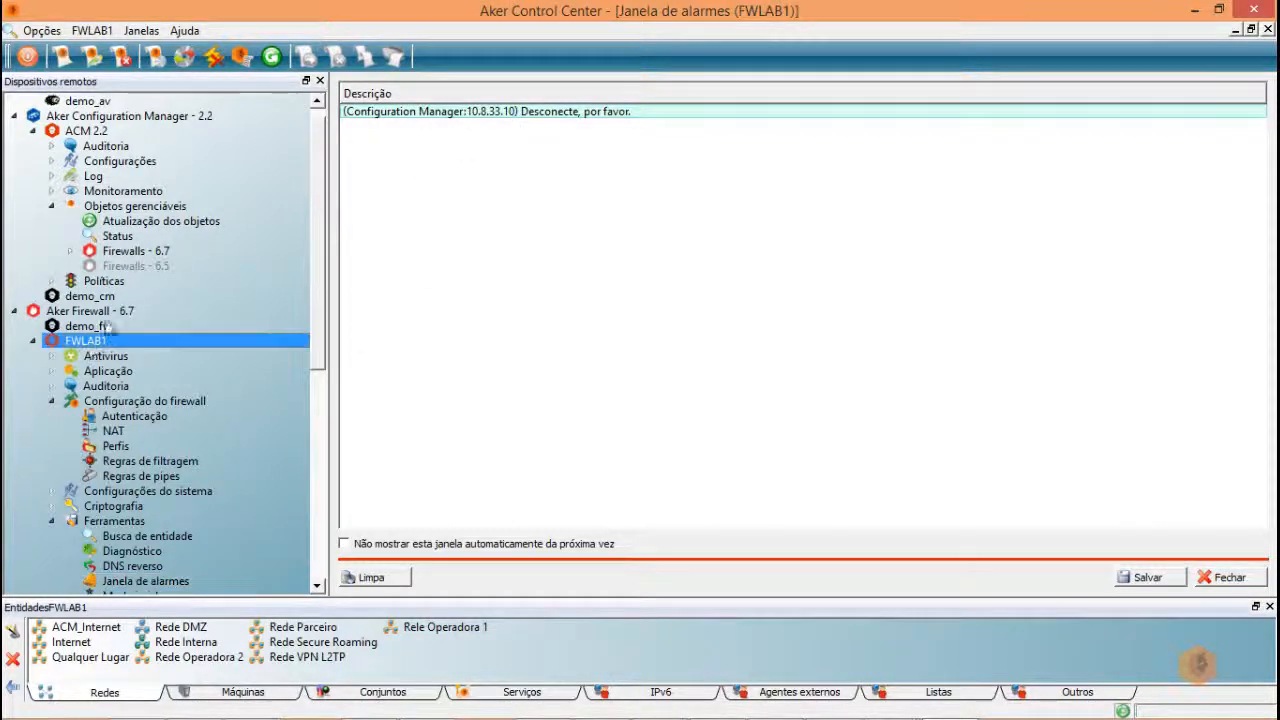
left_click(214, 57)
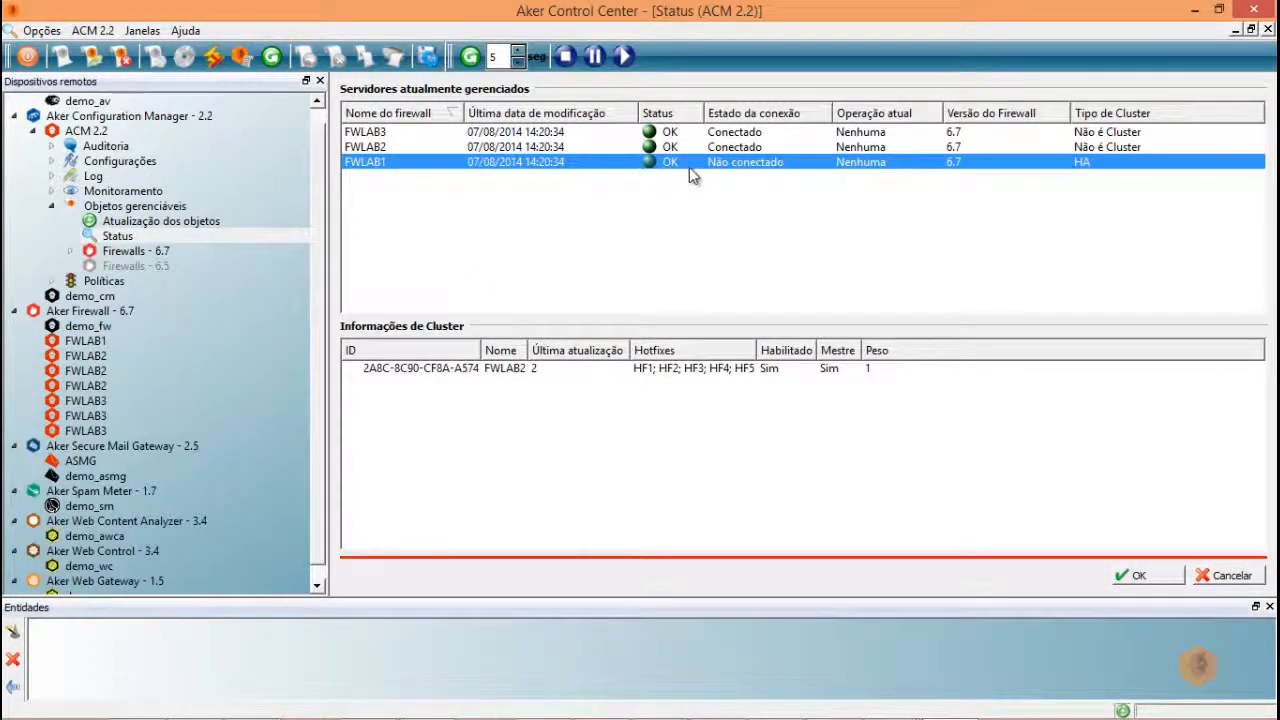
left_click(625, 57)
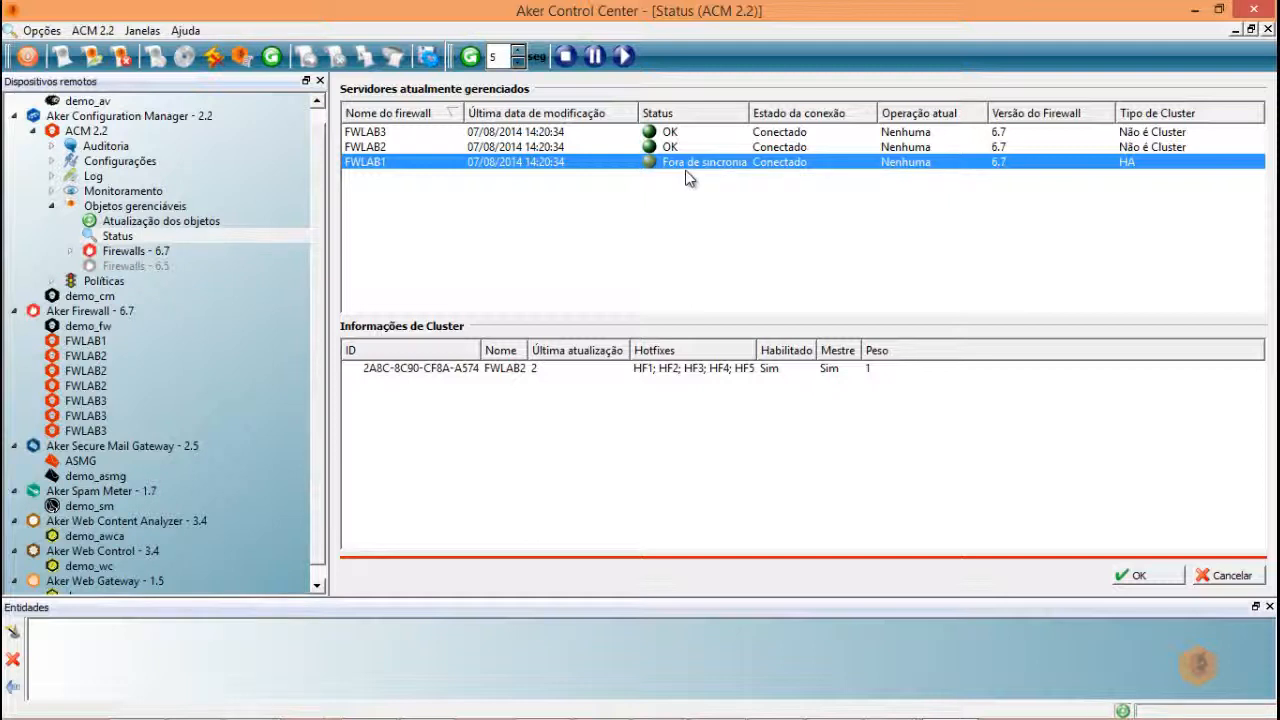
left_click(430, 60)
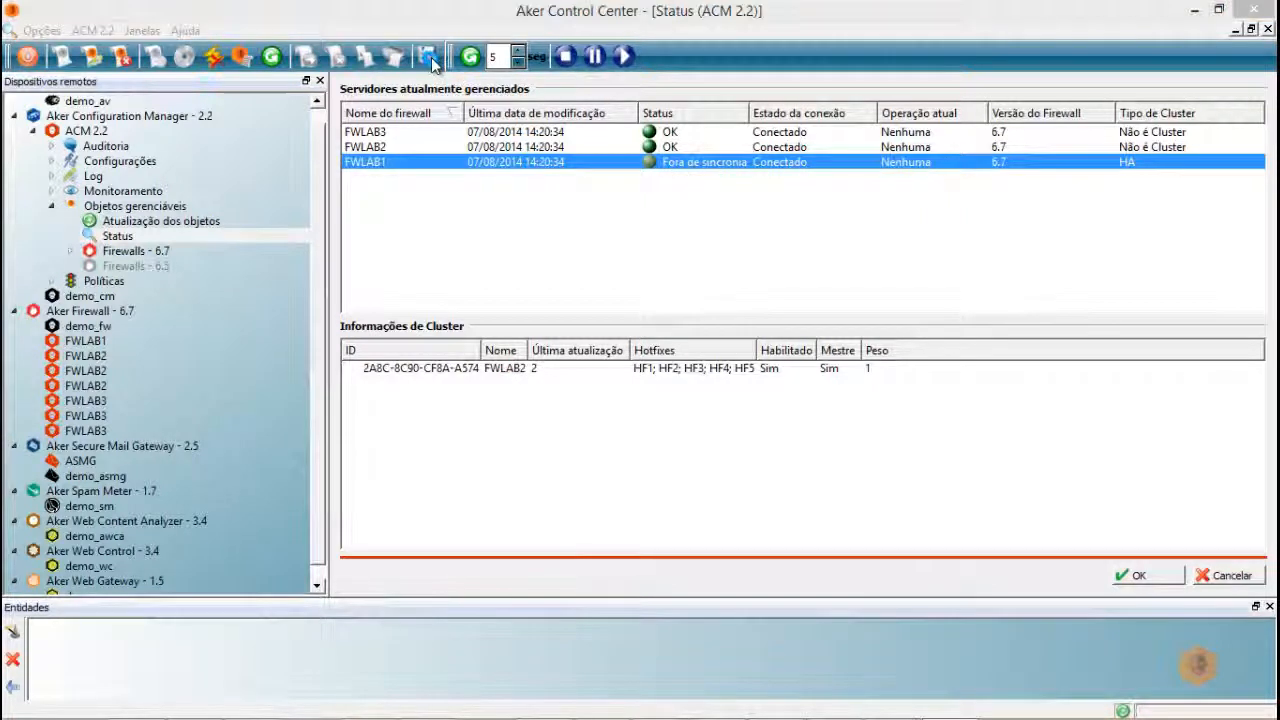
- Apply the ACM configuration to FWLAB1 with the reason 'aplicar configuração fwlab1'
type("apli")
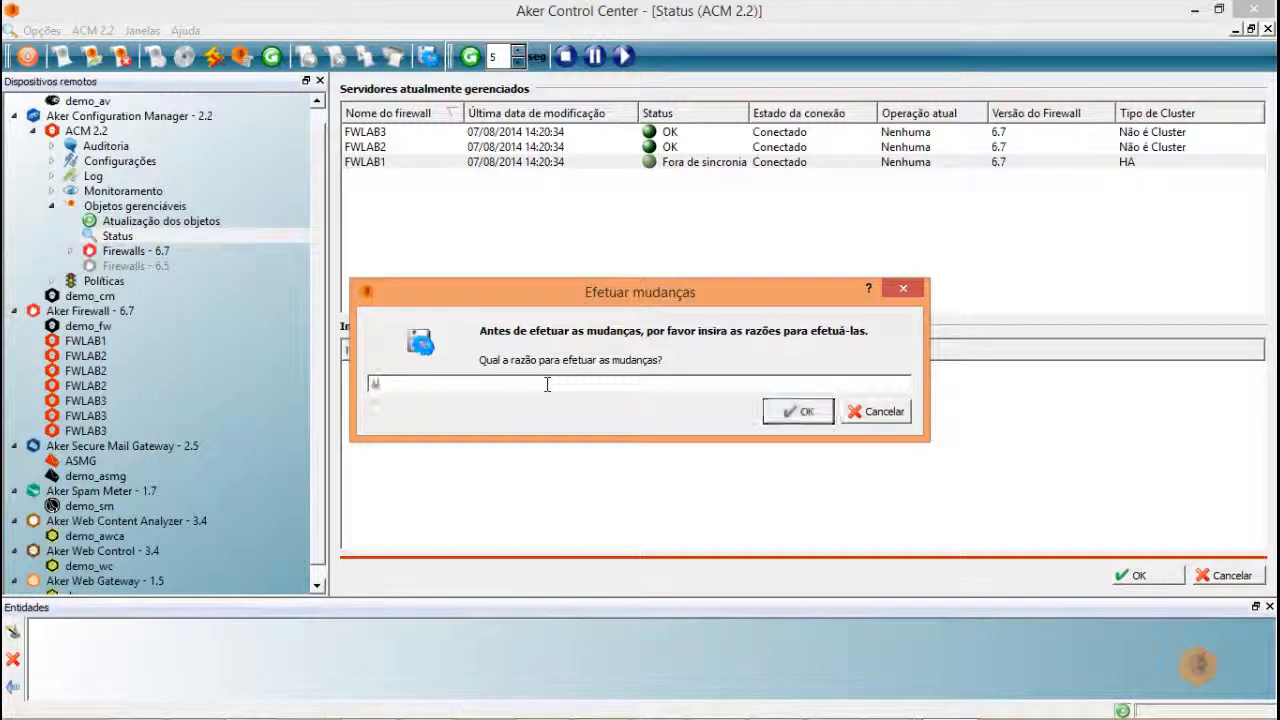
type("car co")
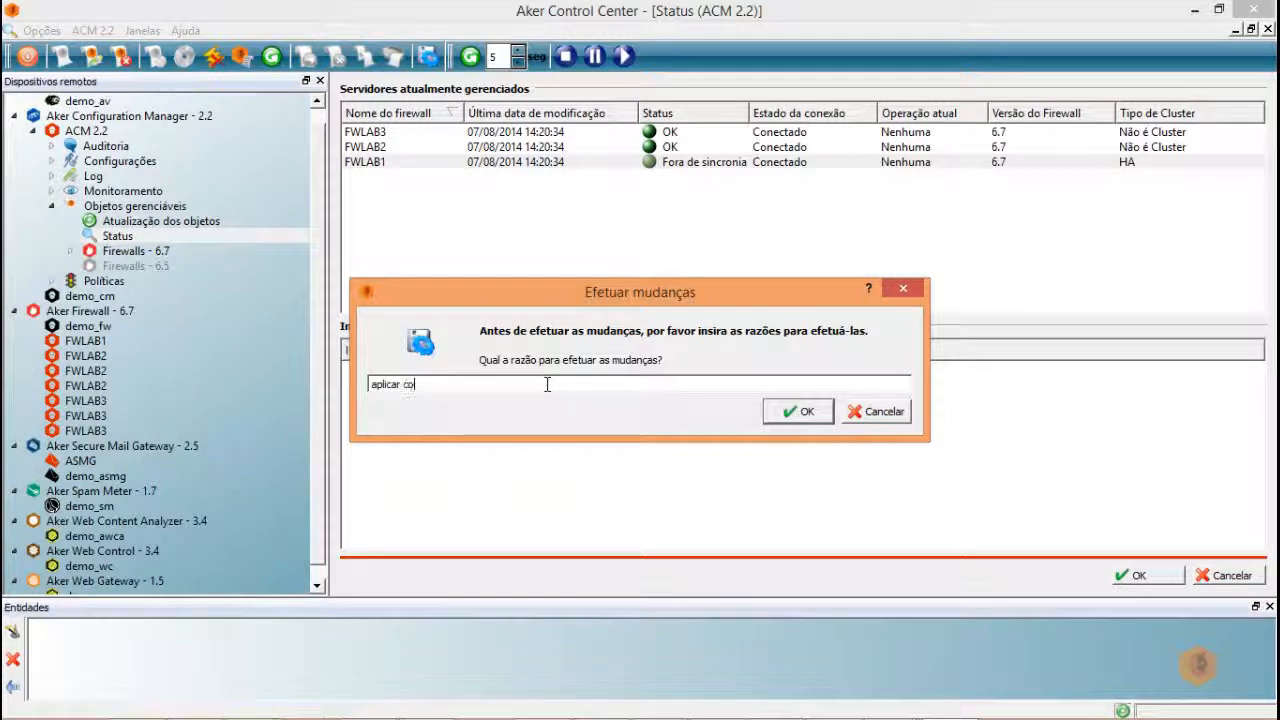
type("nfiguração fwlab1")
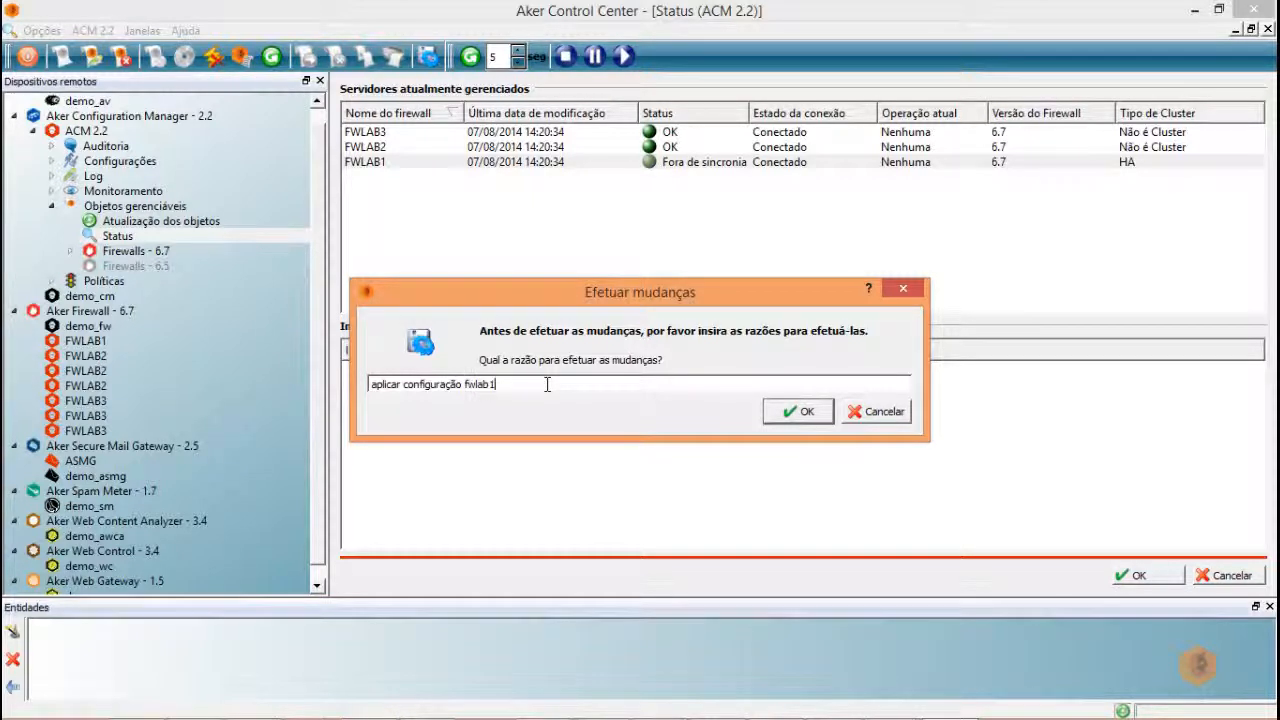
left_click(805, 413)
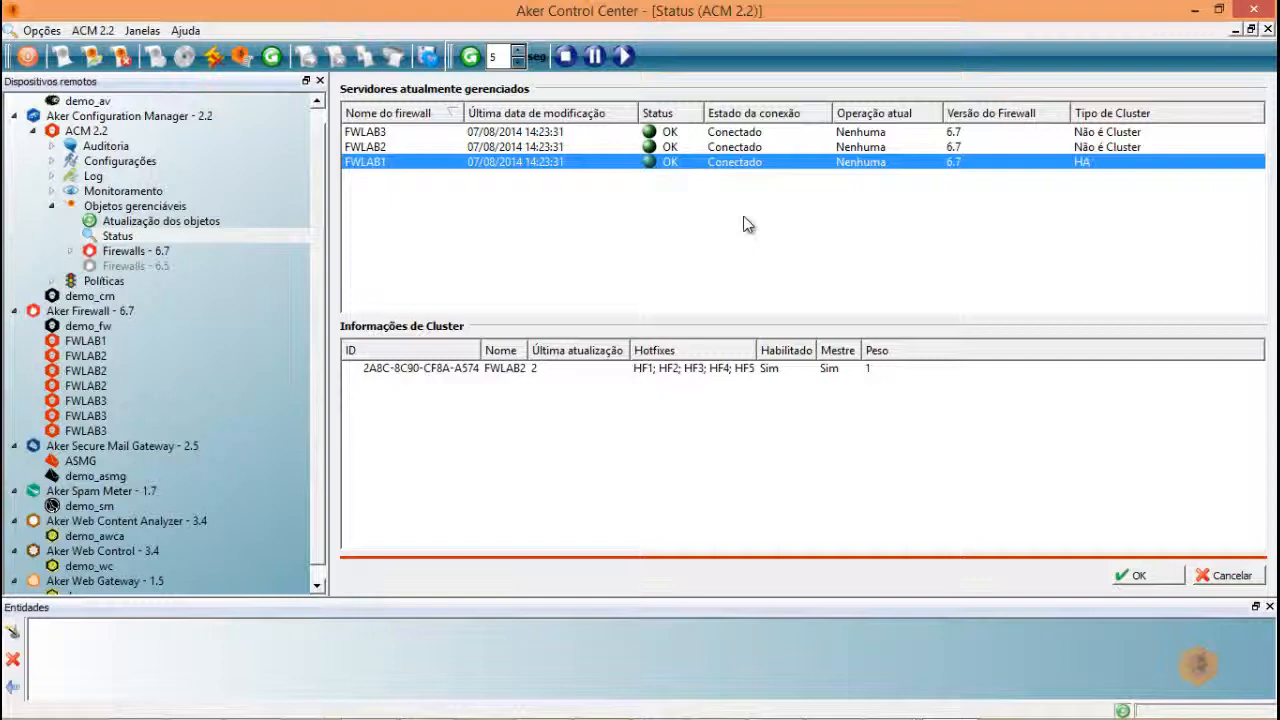
- Check rule 2 in FWLAB1's Ping e Traceroute filter rules, then return to ACM 2.2 Status
double_click(85, 341)
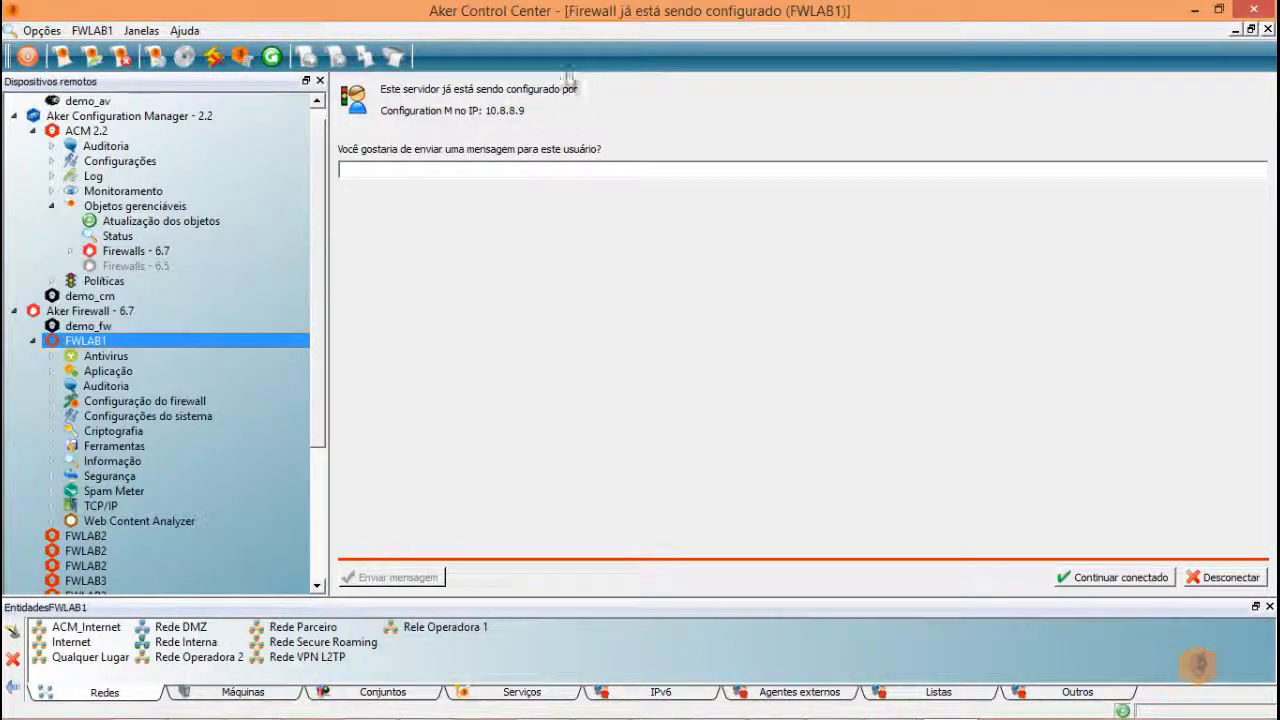
double_click(131, 401)
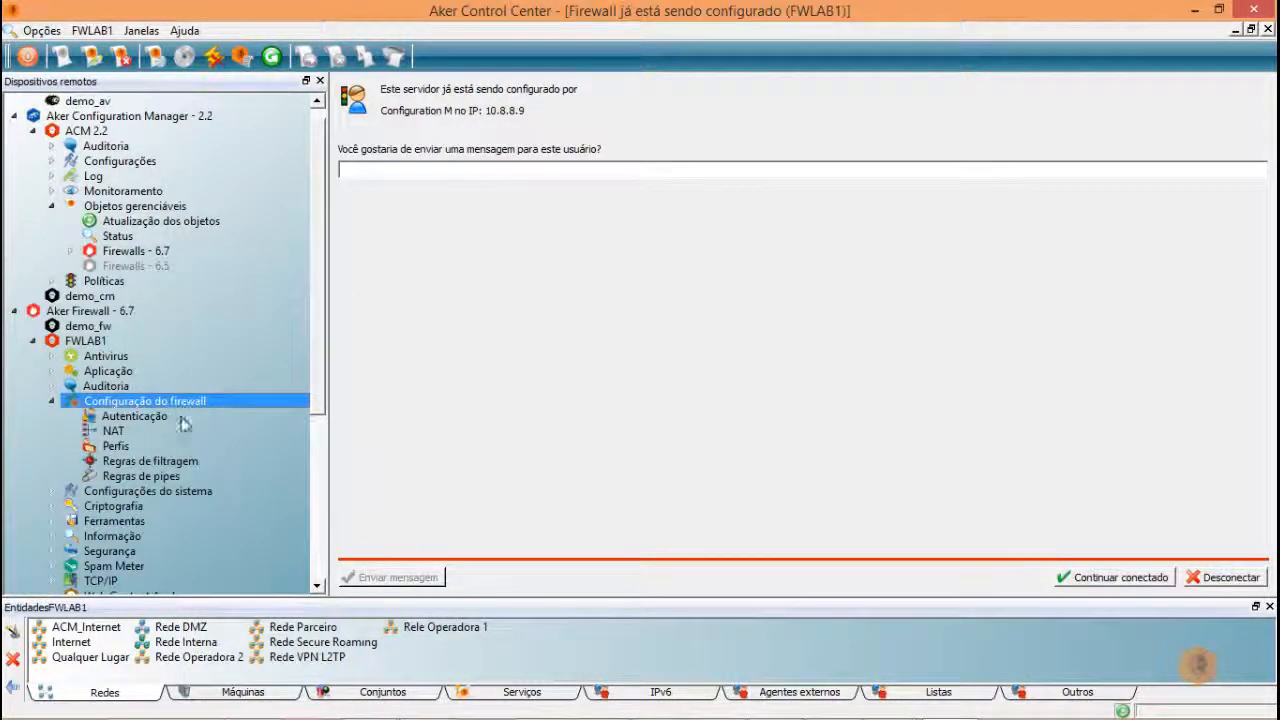
double_click(140, 461)
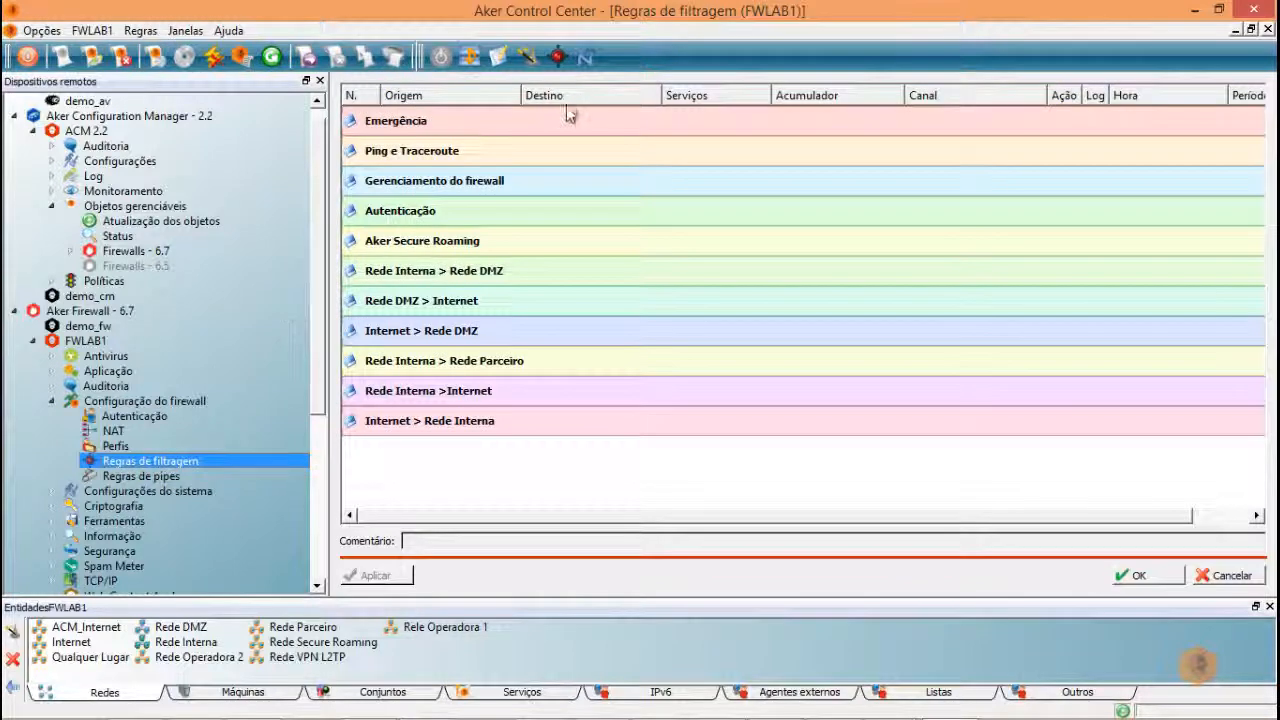
double_click(506, 155)
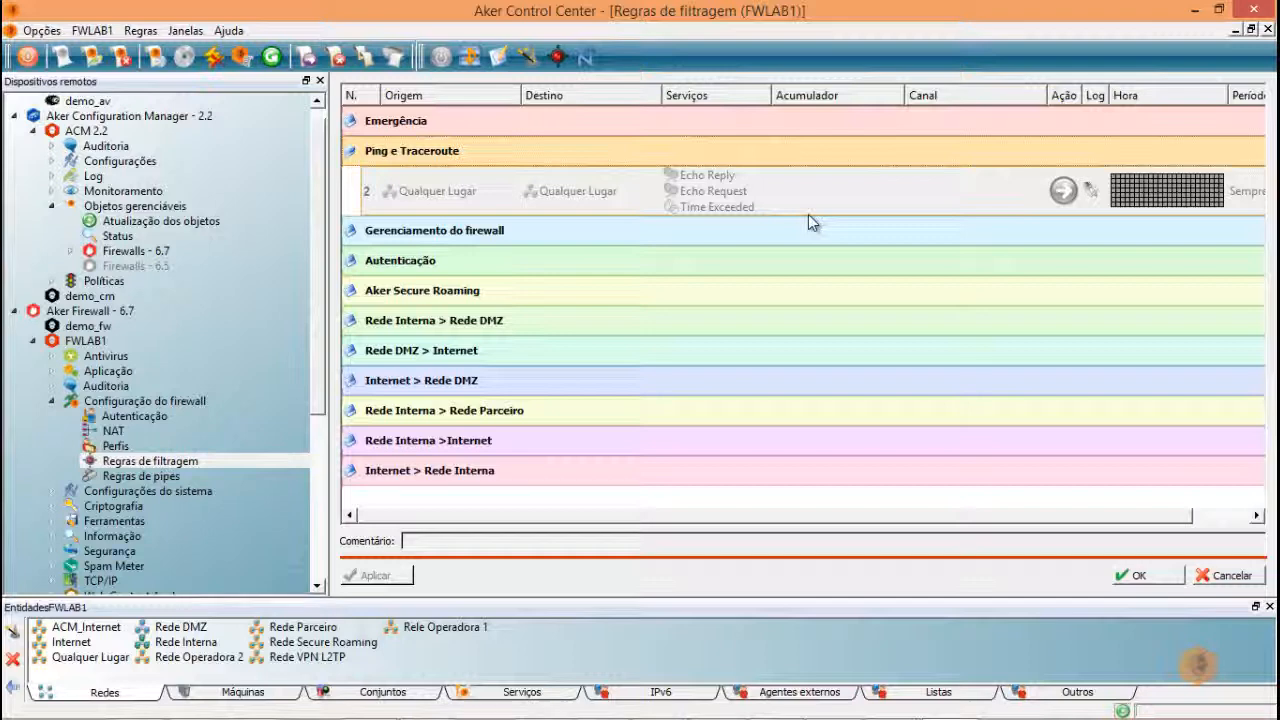
left_click(117, 237)
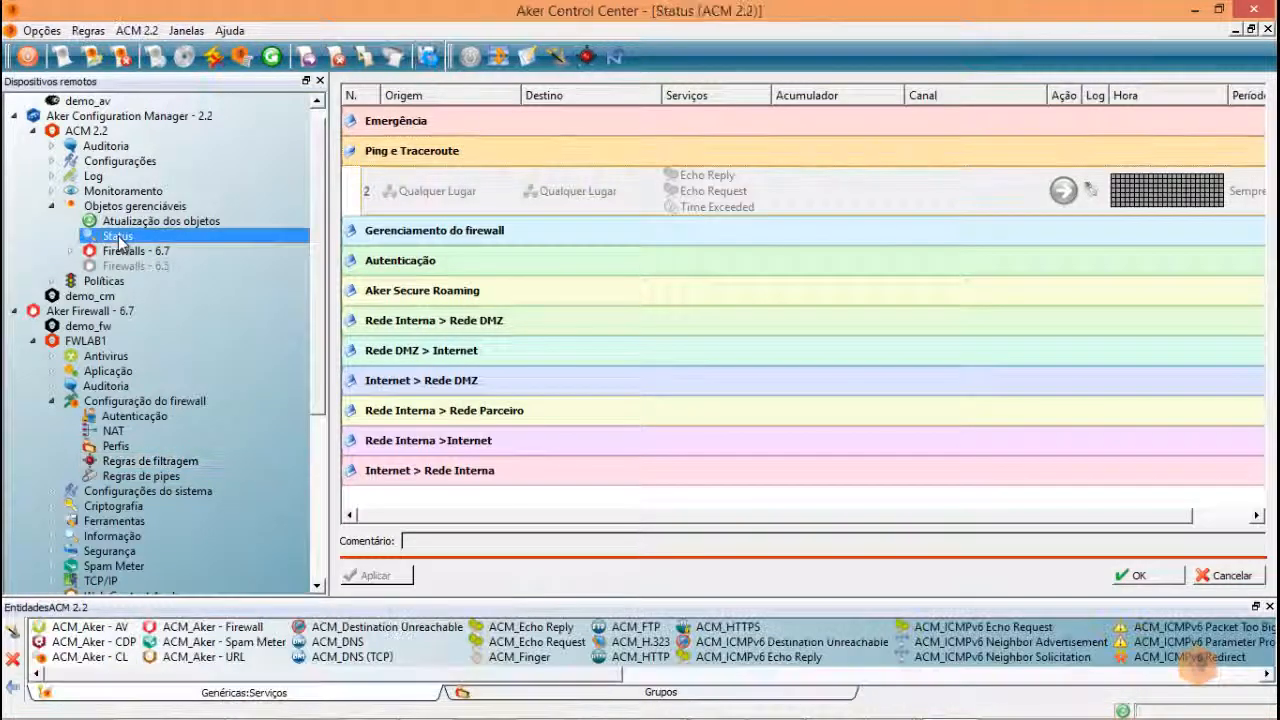